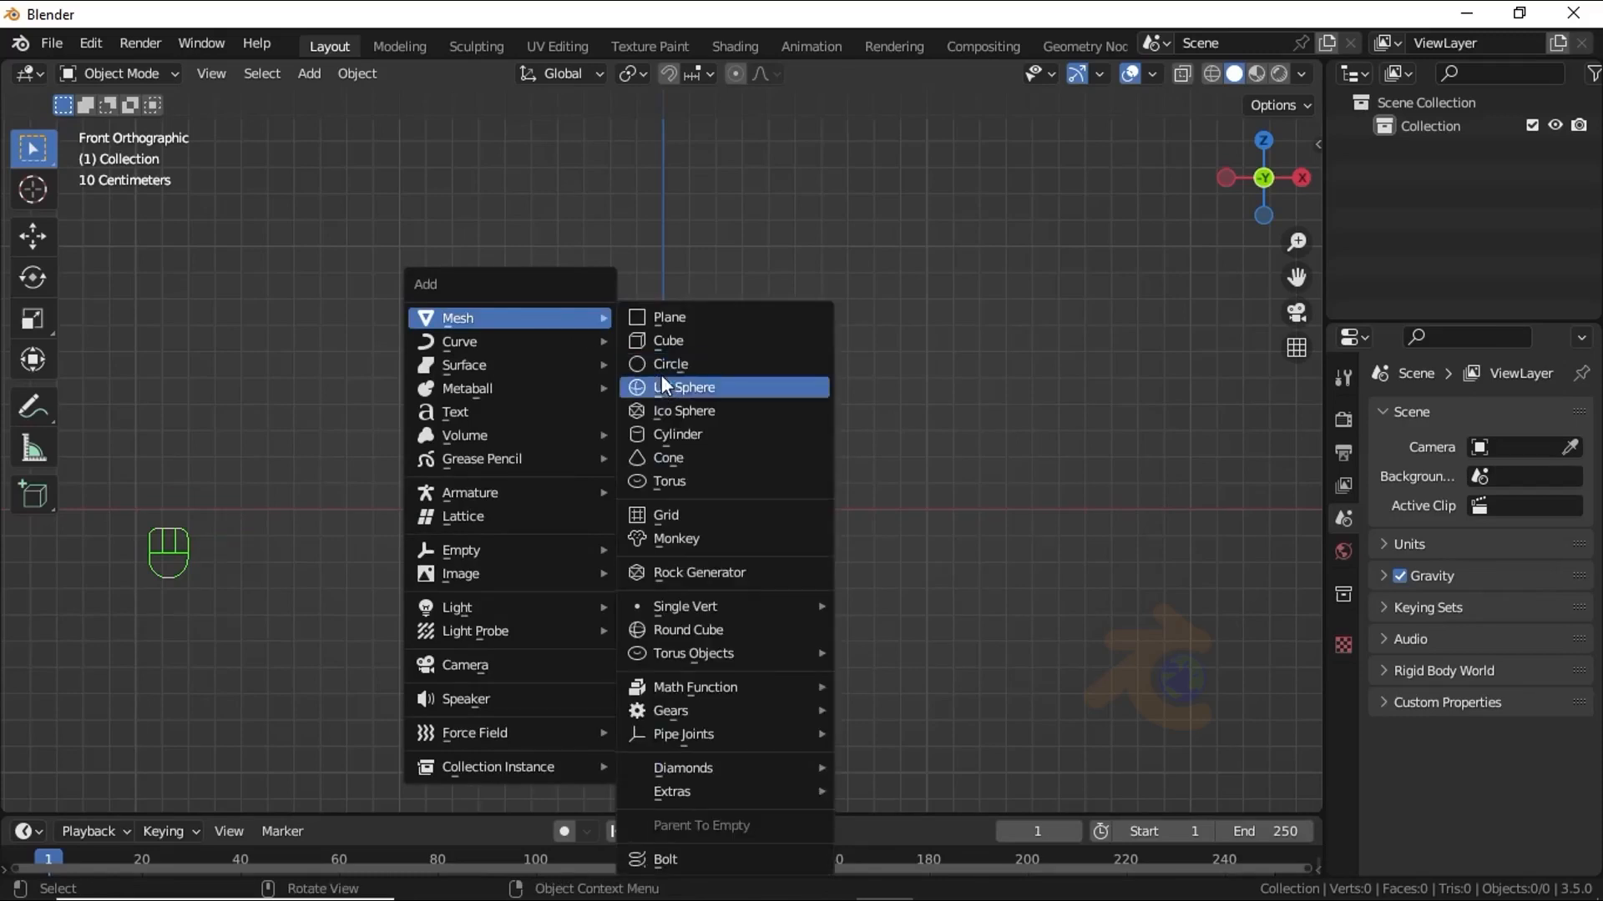
Add a cylinder mesh with 32 vertices, 1 m radius and 2 m depth, and open it for face editing
{"action": "left_click", "coordinate": [658, 434]}
{"action": "scroll", "coordinate": [659, 437], "scroll_direction": "down", "scroll_amount": 2}
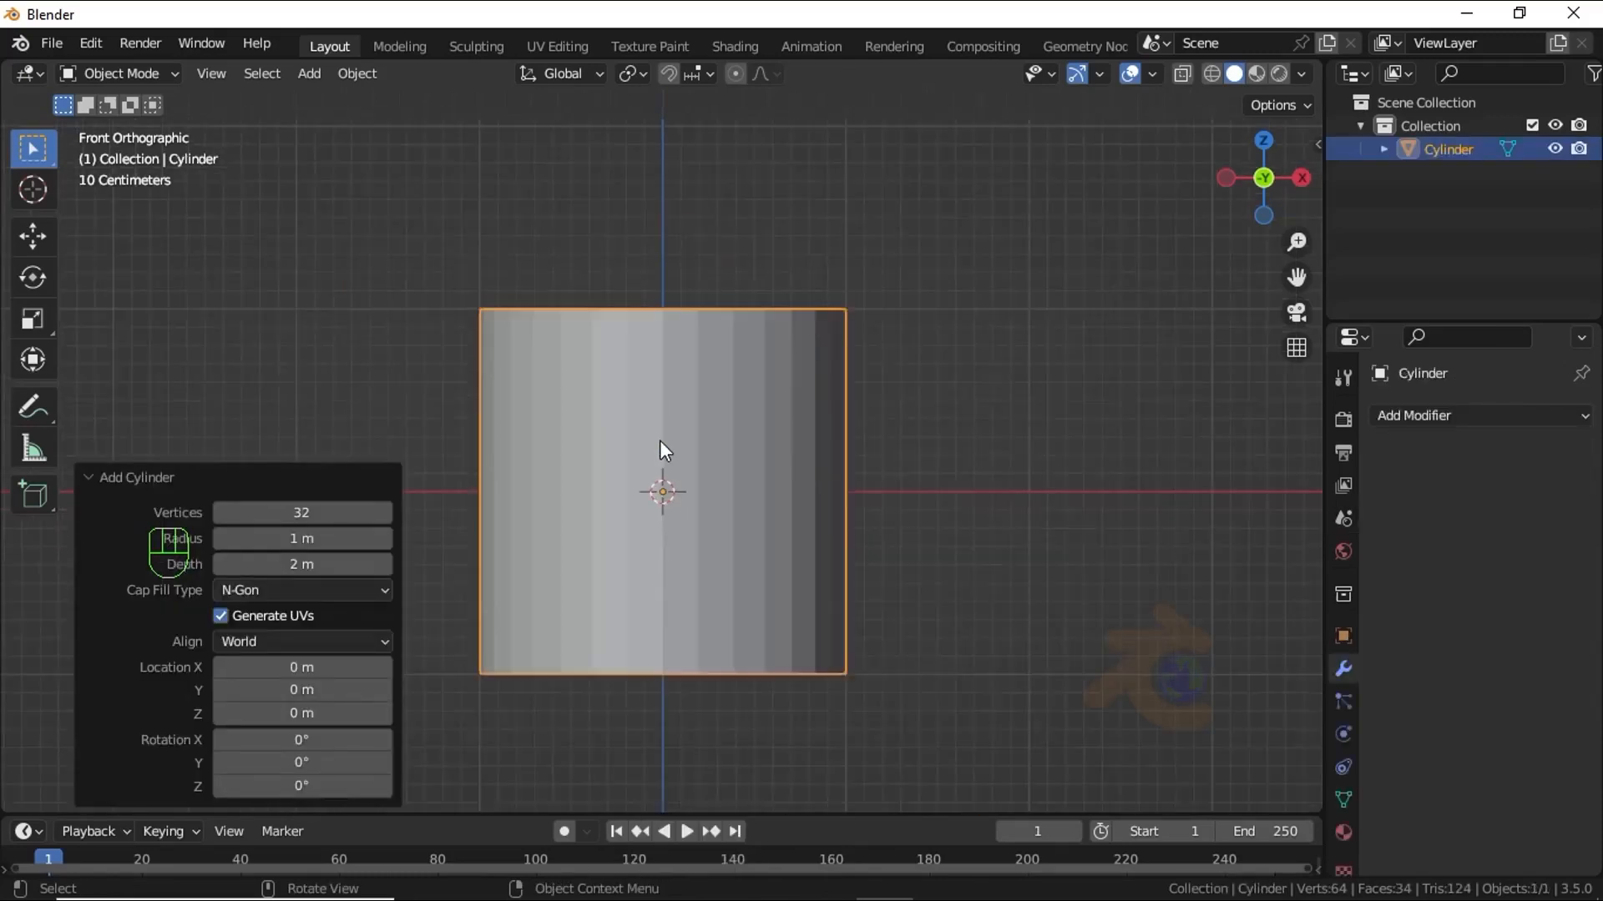
{"action": "middle_click_drag", "start_coordinate": [618, 396], "coordinate": [162, 173]}
{"action": "left_click", "coordinate": [121, 73]}
{"action": "left_click", "coordinate": [147, 108]}
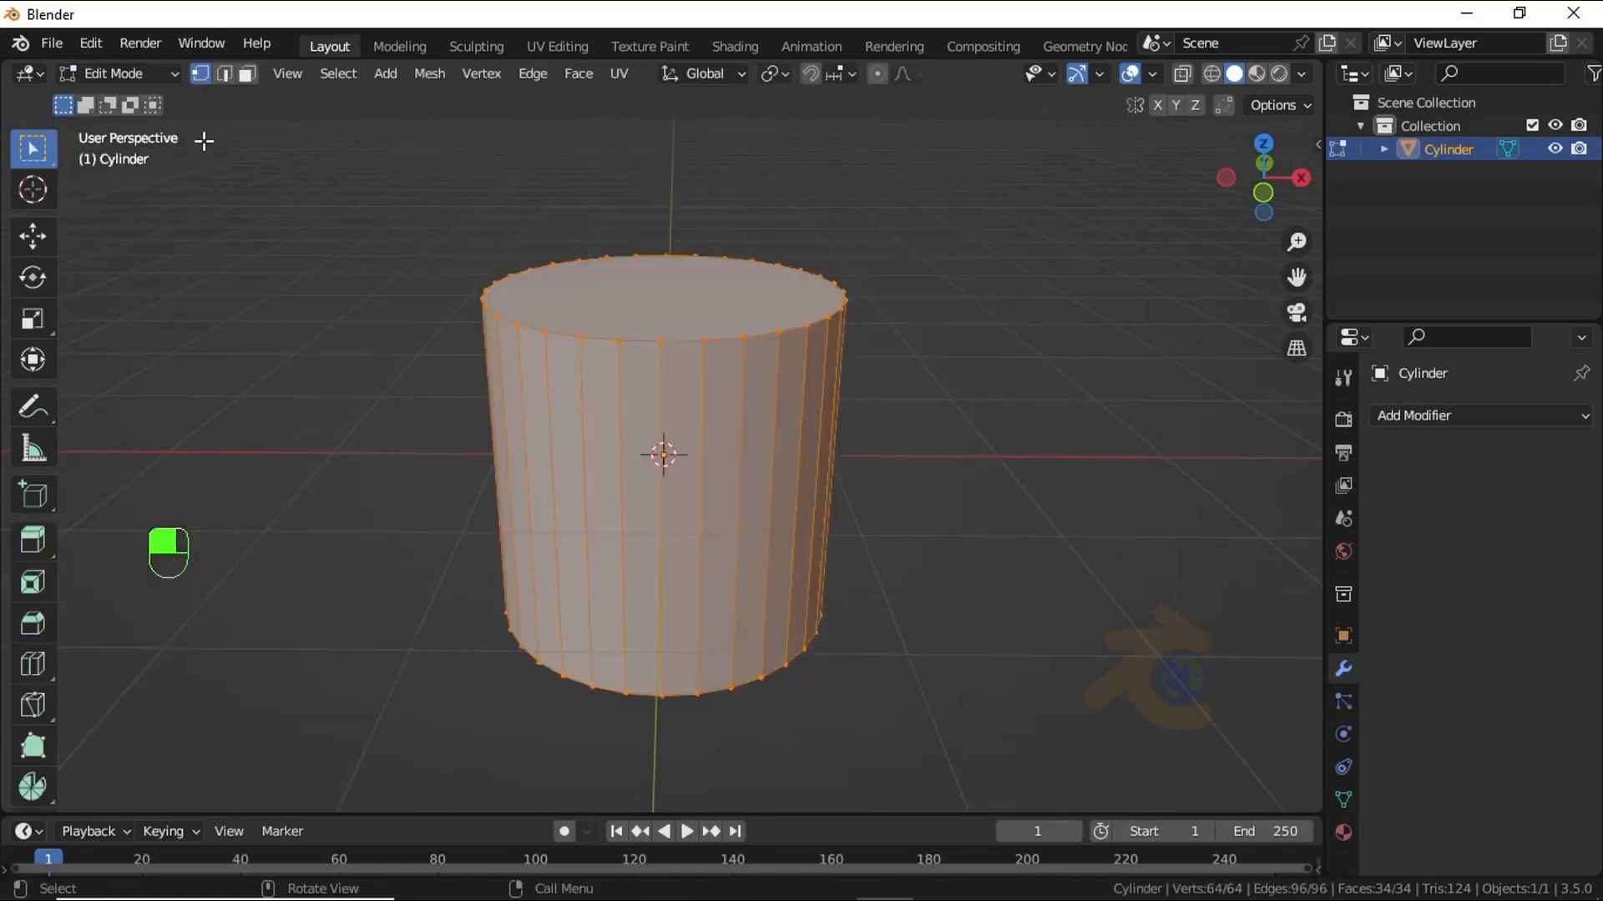
{"action": "left_click", "coordinate": [248, 75]}
Stretch the whole cylinder mesh along Z by a factor of about 1.222
{"action": "key", "text": "KP_1"}
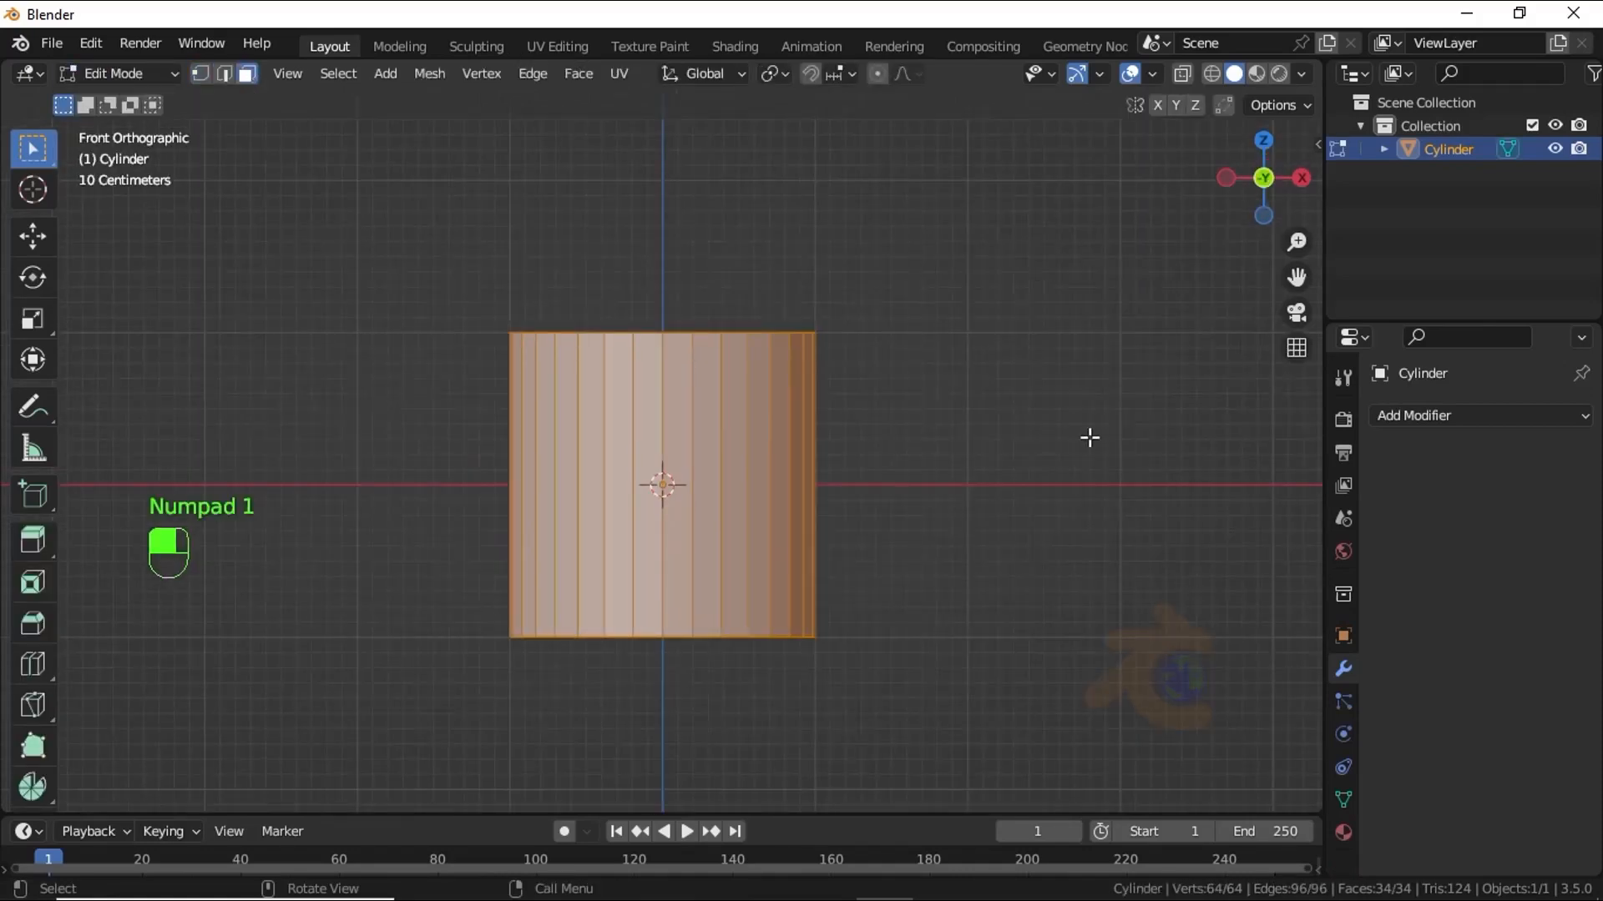
{"action": "key", "text": "s"}
{"action": "key", "text": "z"}
{"action": "left_click", "coordinate": [1024, 106]}
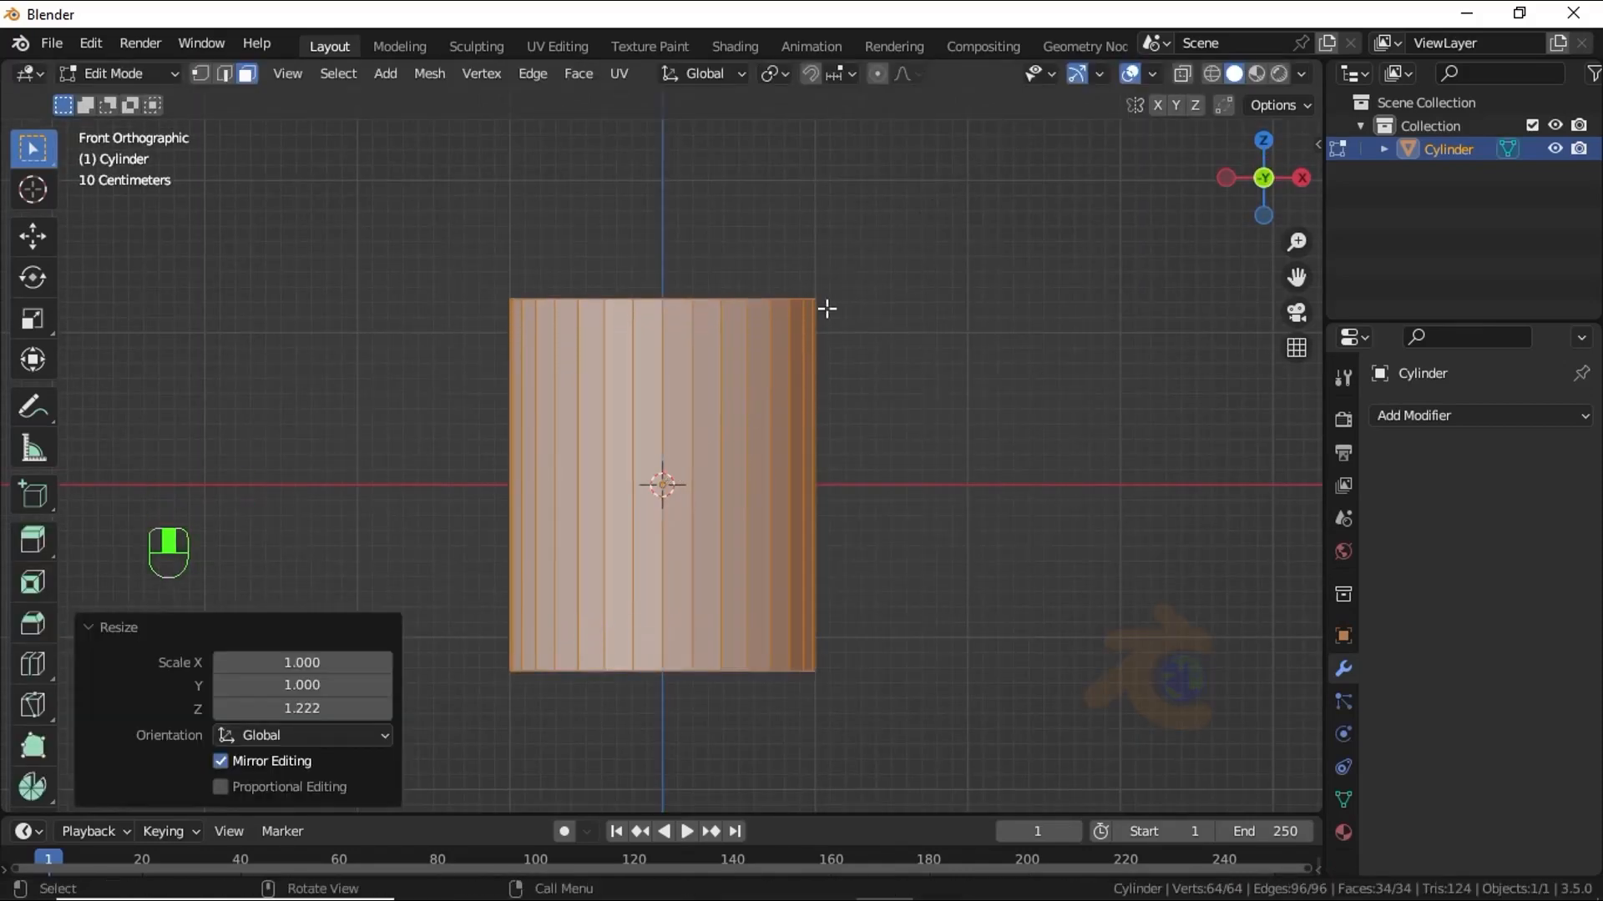
Inset the cylinder's top face by about 0.103 m to form the wall thickness
{"action": "middle_click_drag", "start_coordinate": [826, 309], "coordinate": [238, 86]}
{"action": "left_click", "coordinate": [668, 301]}
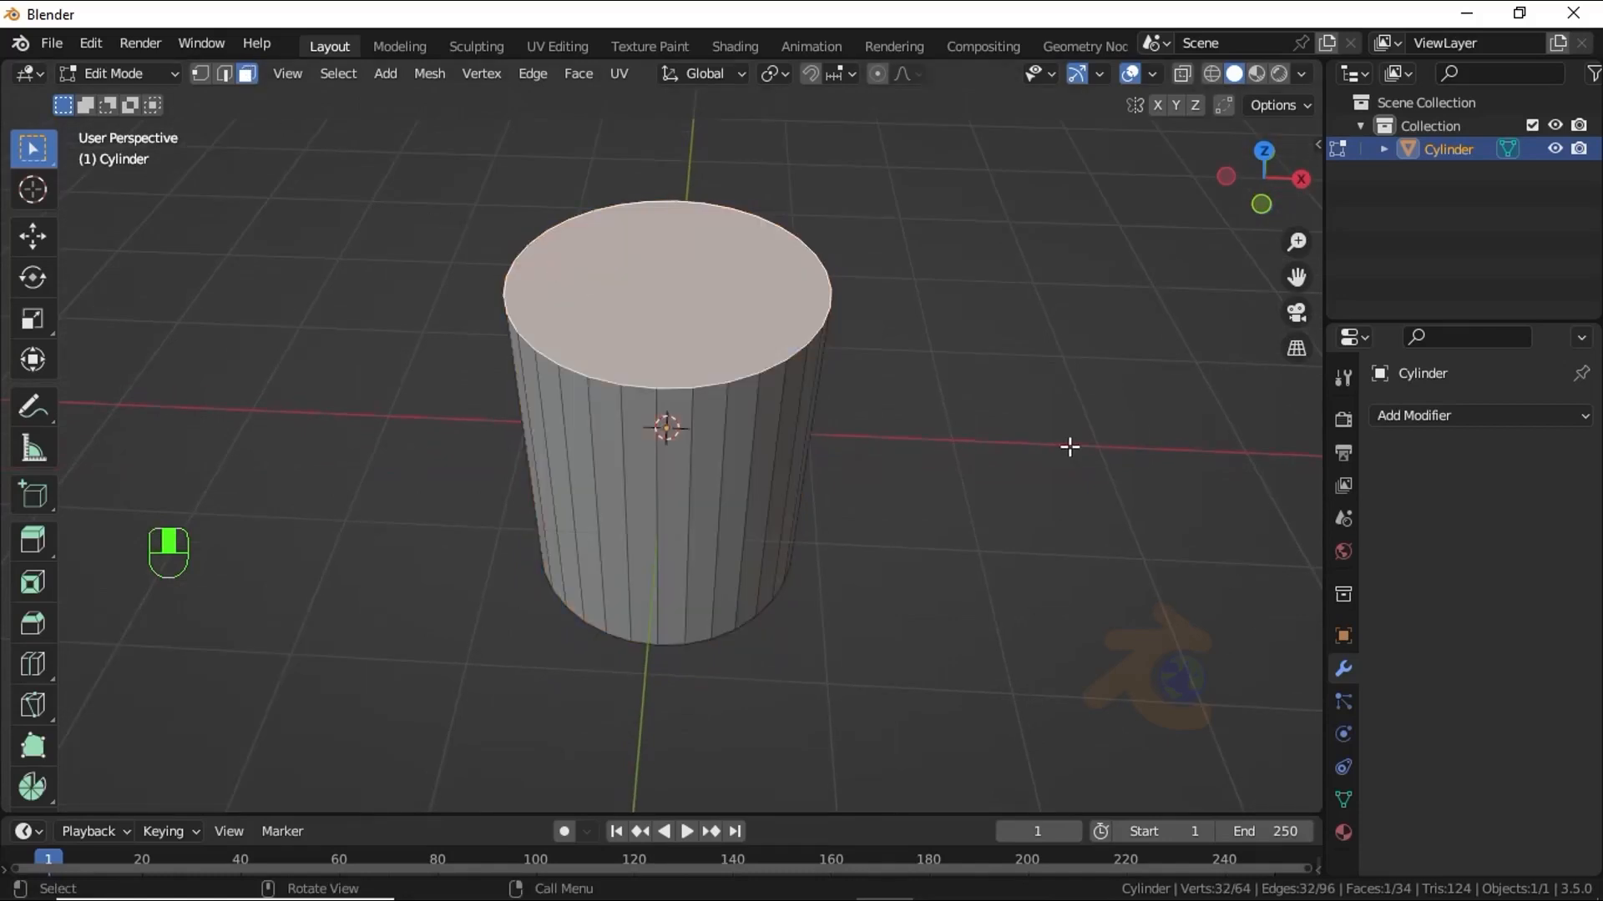
{"action": "key", "text": "i"}
{"action": "left_click", "coordinate": [1055, 440]}
Extrude the inset top face about 2.33 m down inside the cylinder to hollow it out
{"action": "key", "text": "KP_1"}
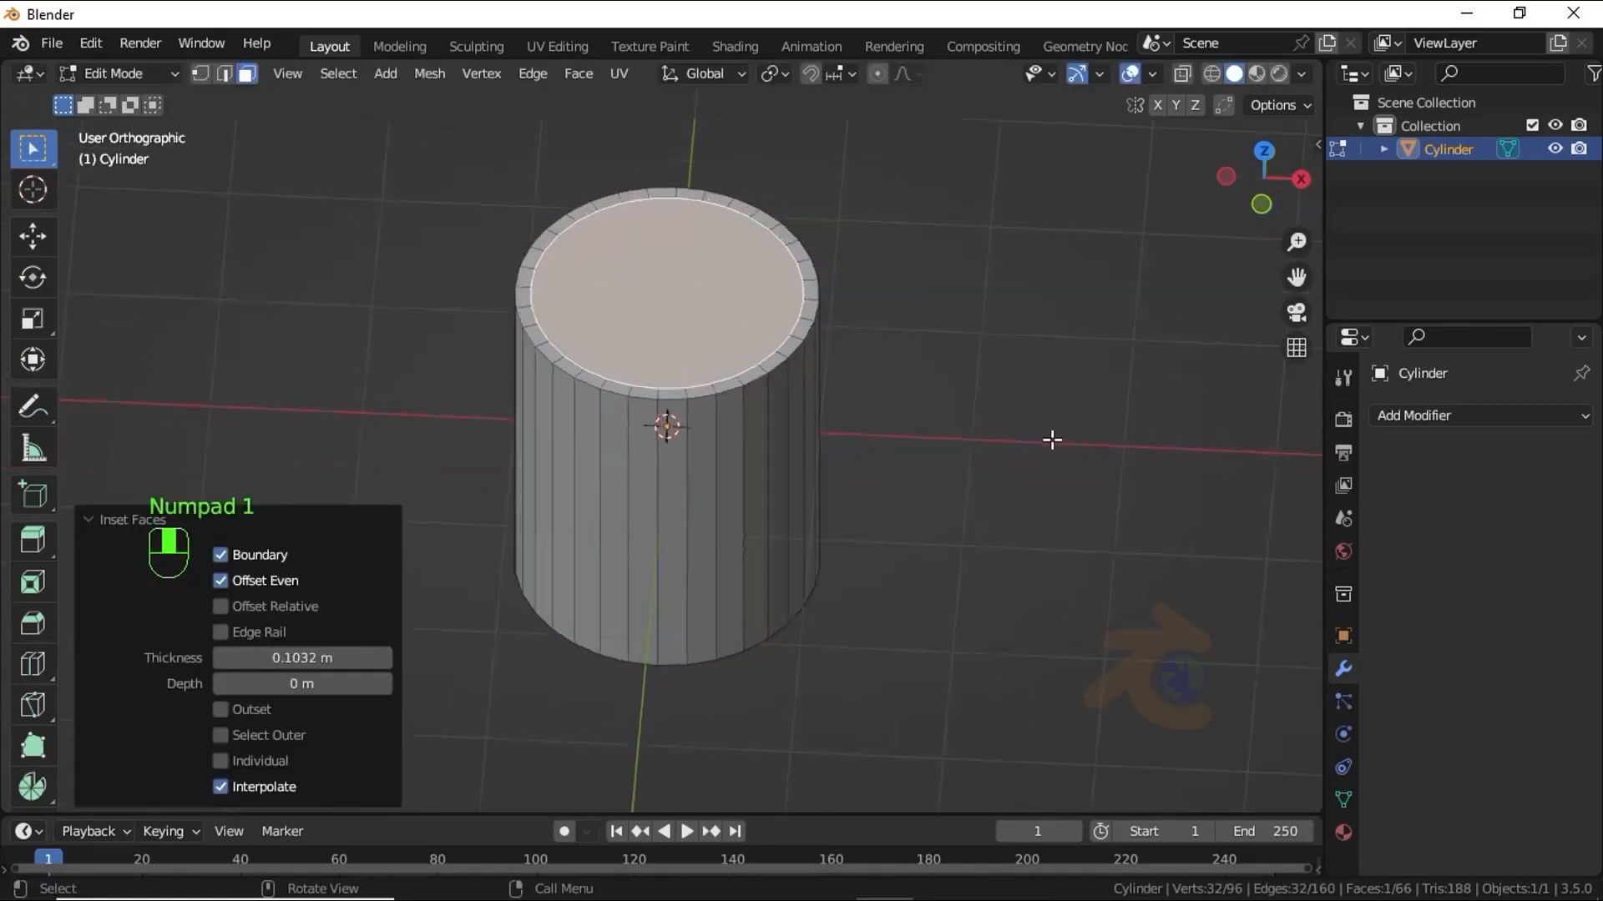
{"action": "key", "text": "shift+z"}
{"action": "key", "text": "e"}
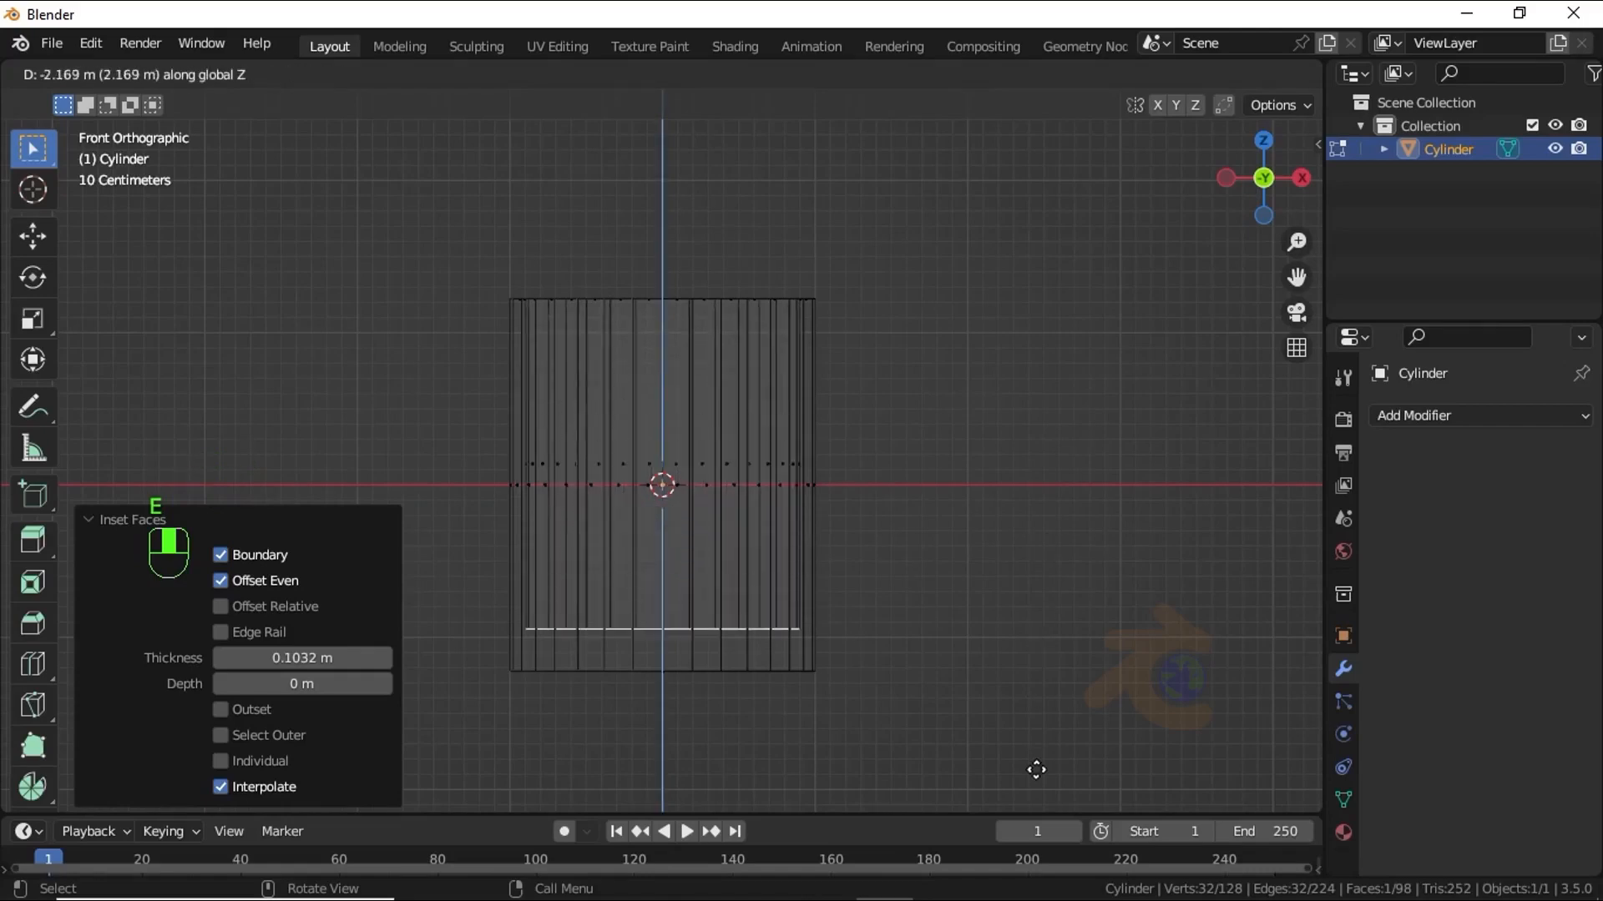
{"action": "left_click", "coordinate": [1030, 793]}
Taper the container by scaling its inner and outer bottom vertices to about 0.7
{"action": "middle_click_drag", "start_coordinate": [928, 719], "coordinate": [930, 642], "text": "shift"}
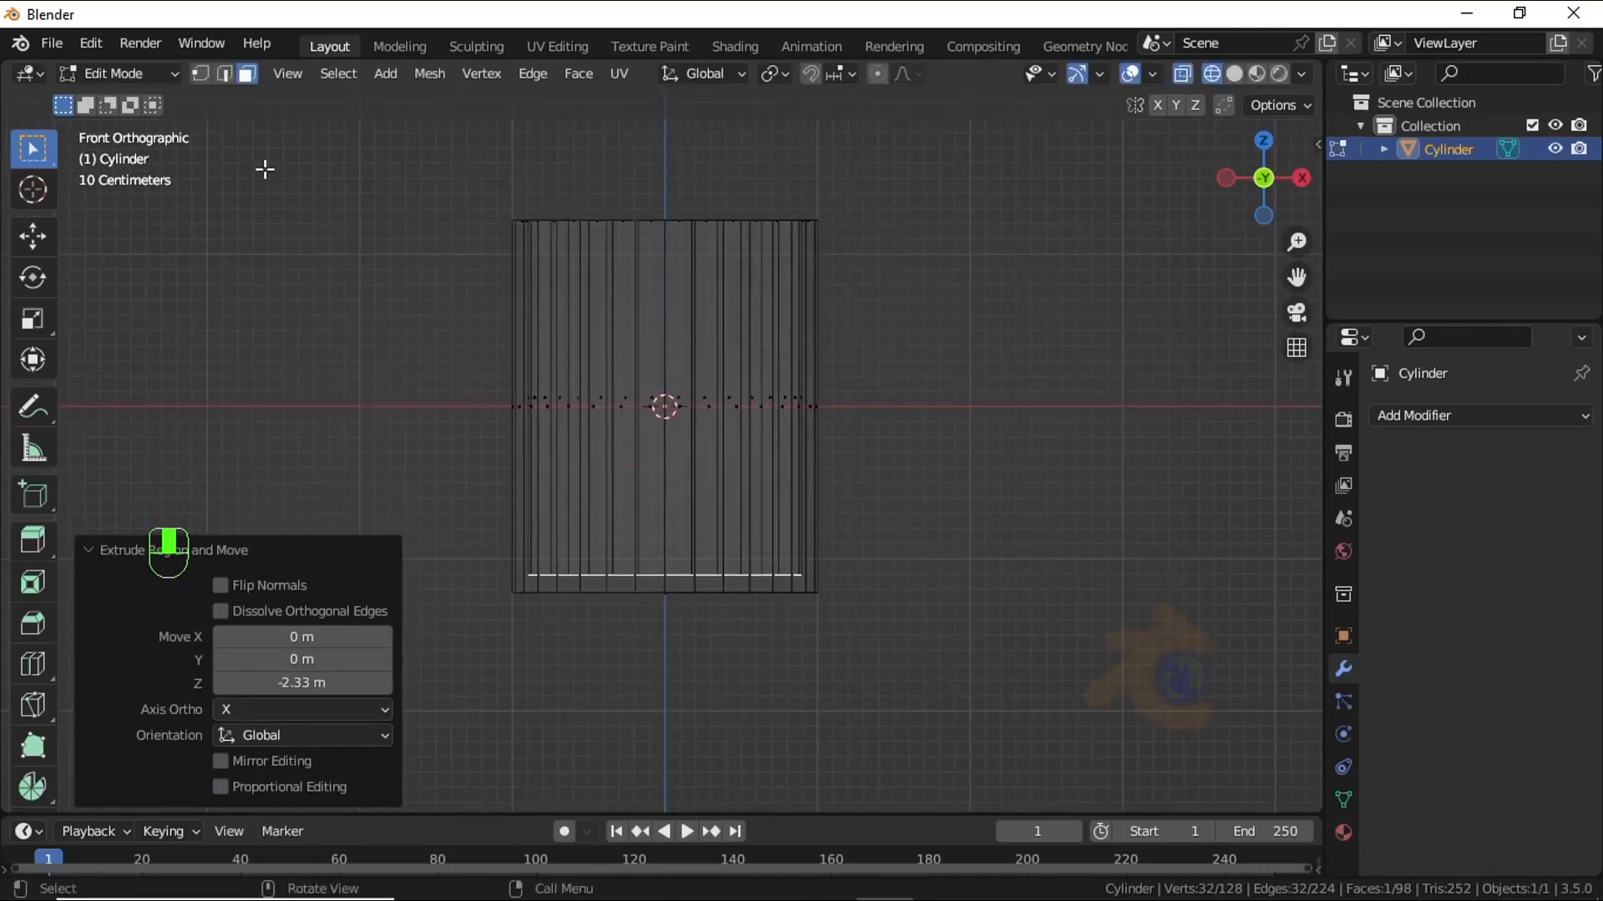
{"action": "left_click", "coordinate": [199, 73]}
{"action": "left_click_drag", "start_coordinate": [960, 734], "coordinate": [431, 559]}
{"action": "key", "text": "s"}
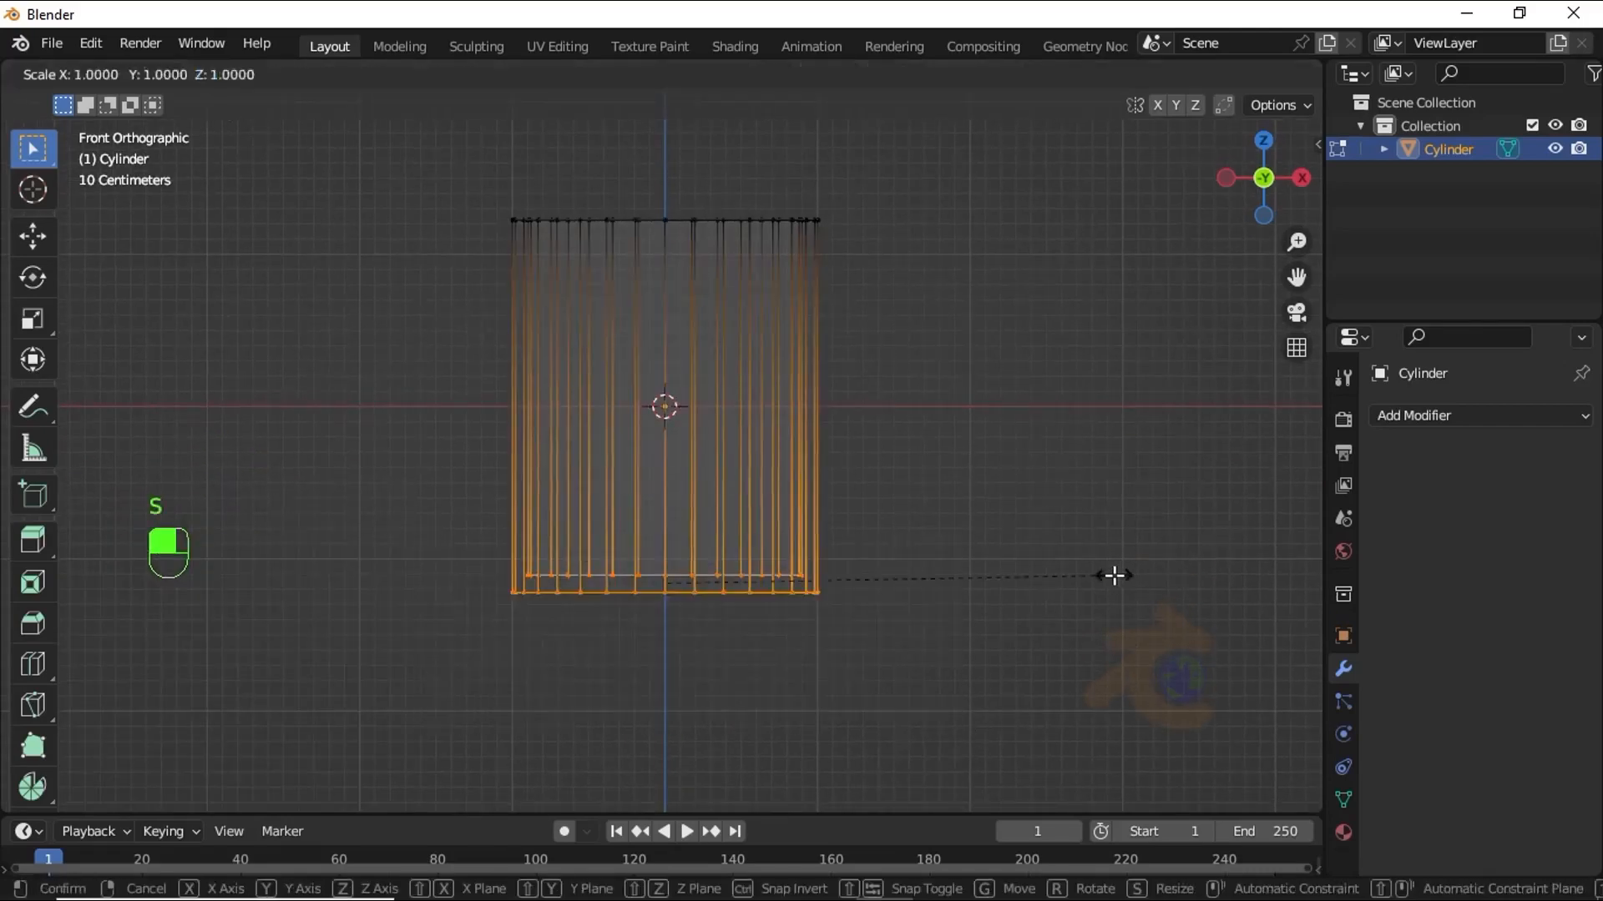
{"action": "left_click", "coordinate": [979, 579]}
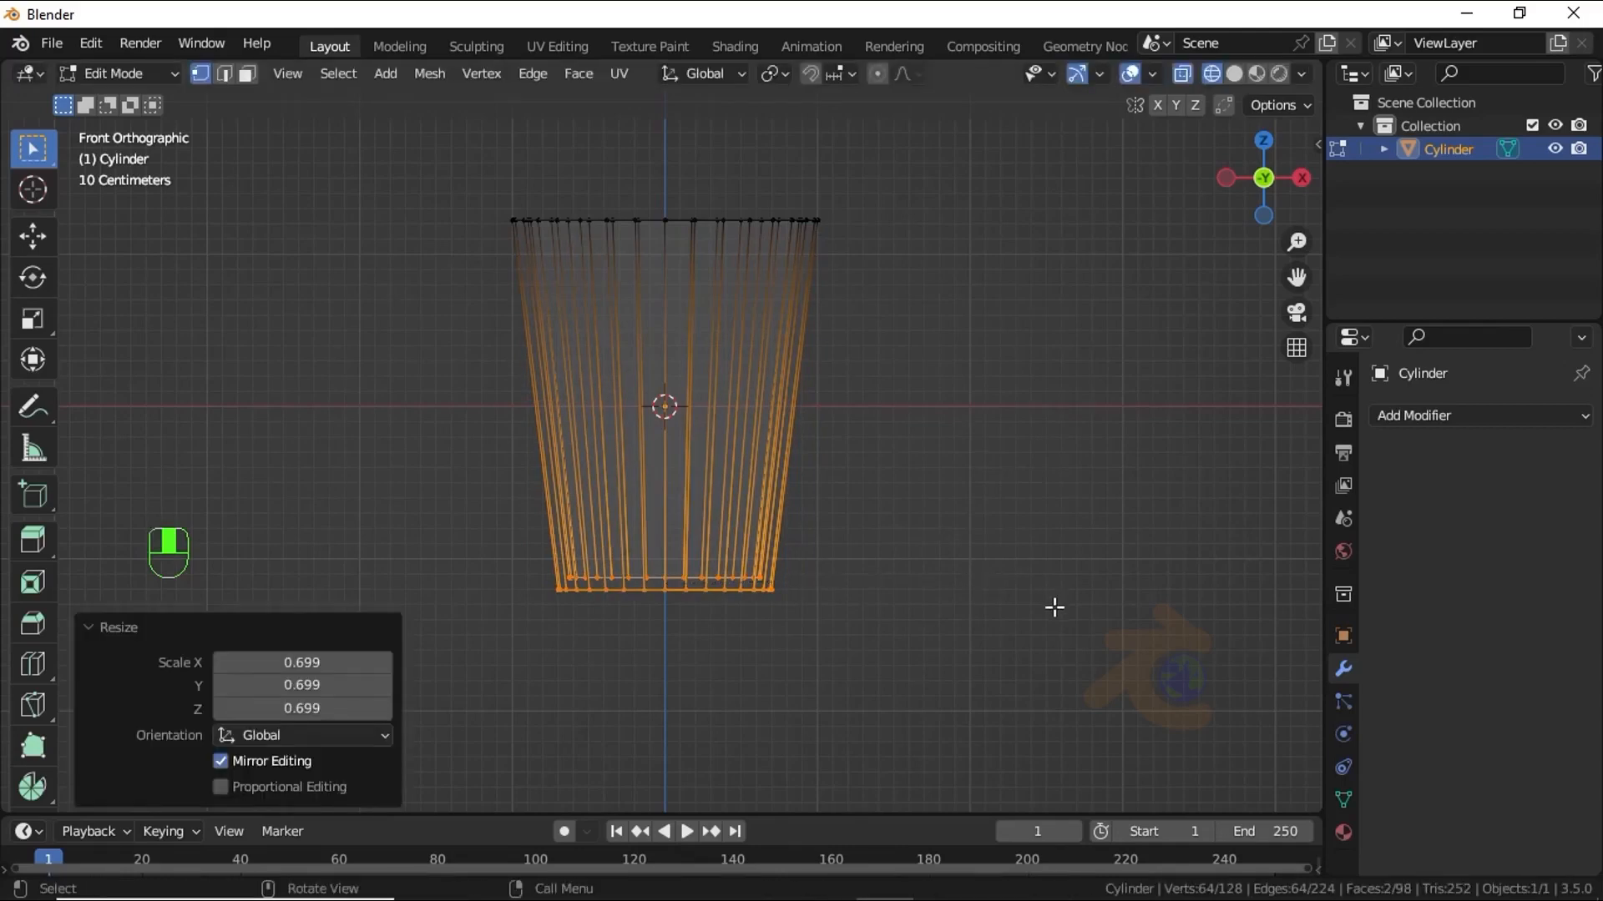
Scale the entire container mesh along Z to about 0.87
{"action": "key", "text": "a"}
{"action": "key", "text": "s"}
{"action": "key", "text": "z"}
{"action": "left_click", "coordinate": [940, 555]}
Inset the container's outer bottom face by about 0.04 m and scale the inset face by about 1.047
{"action": "middle_click_drag", "start_coordinate": [939, 555], "coordinate": [943, 519]}
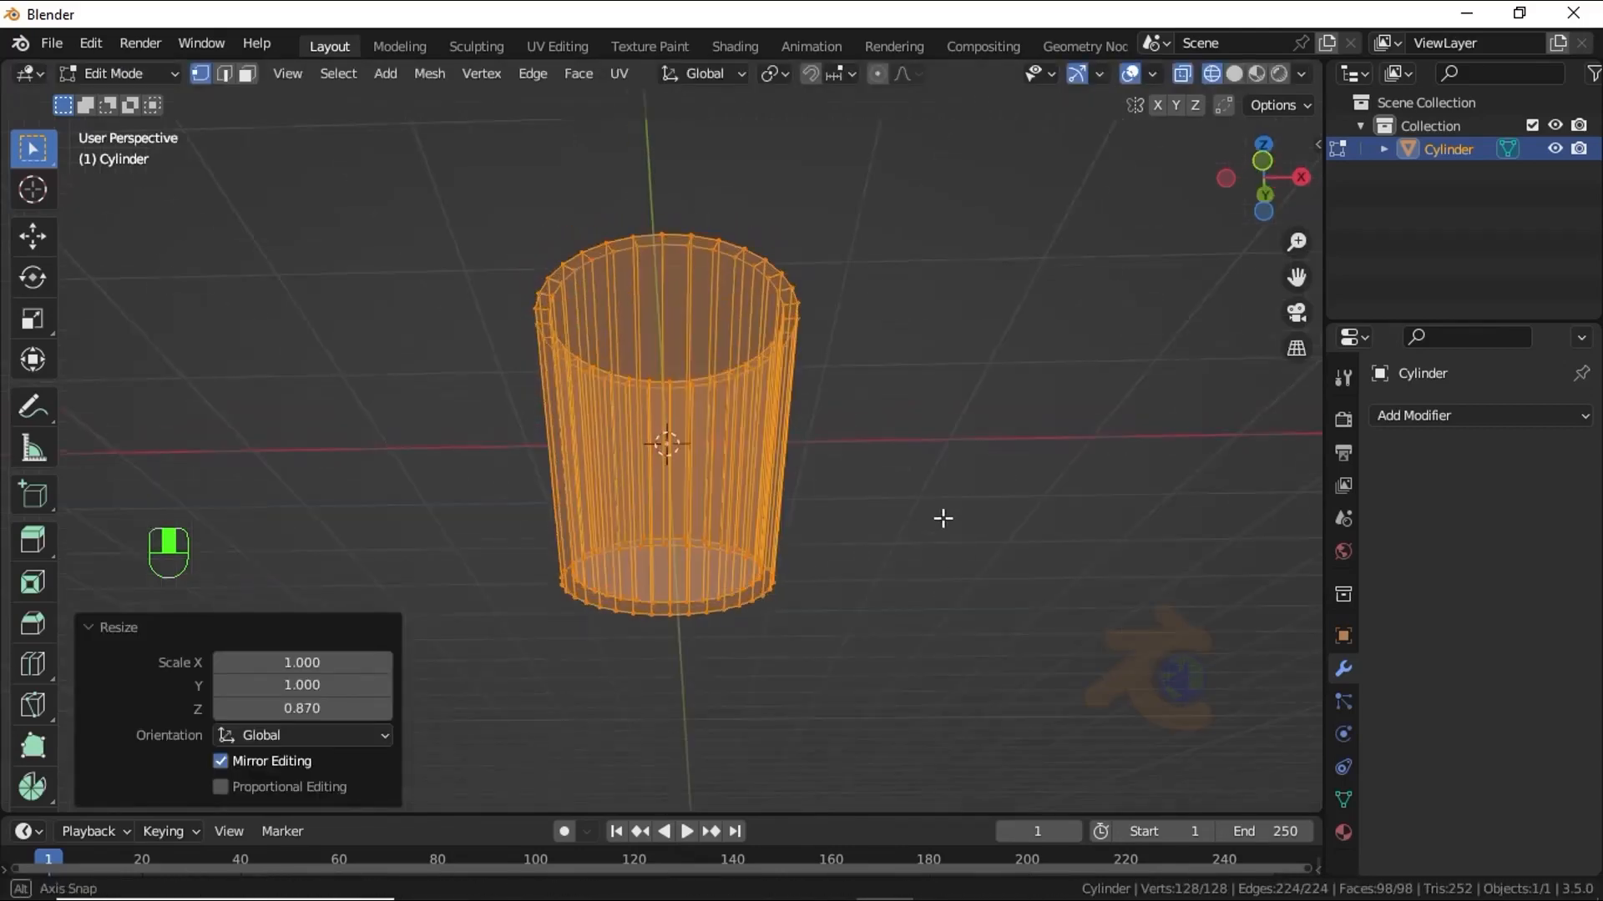
{"action": "key", "text": "shift+z"}
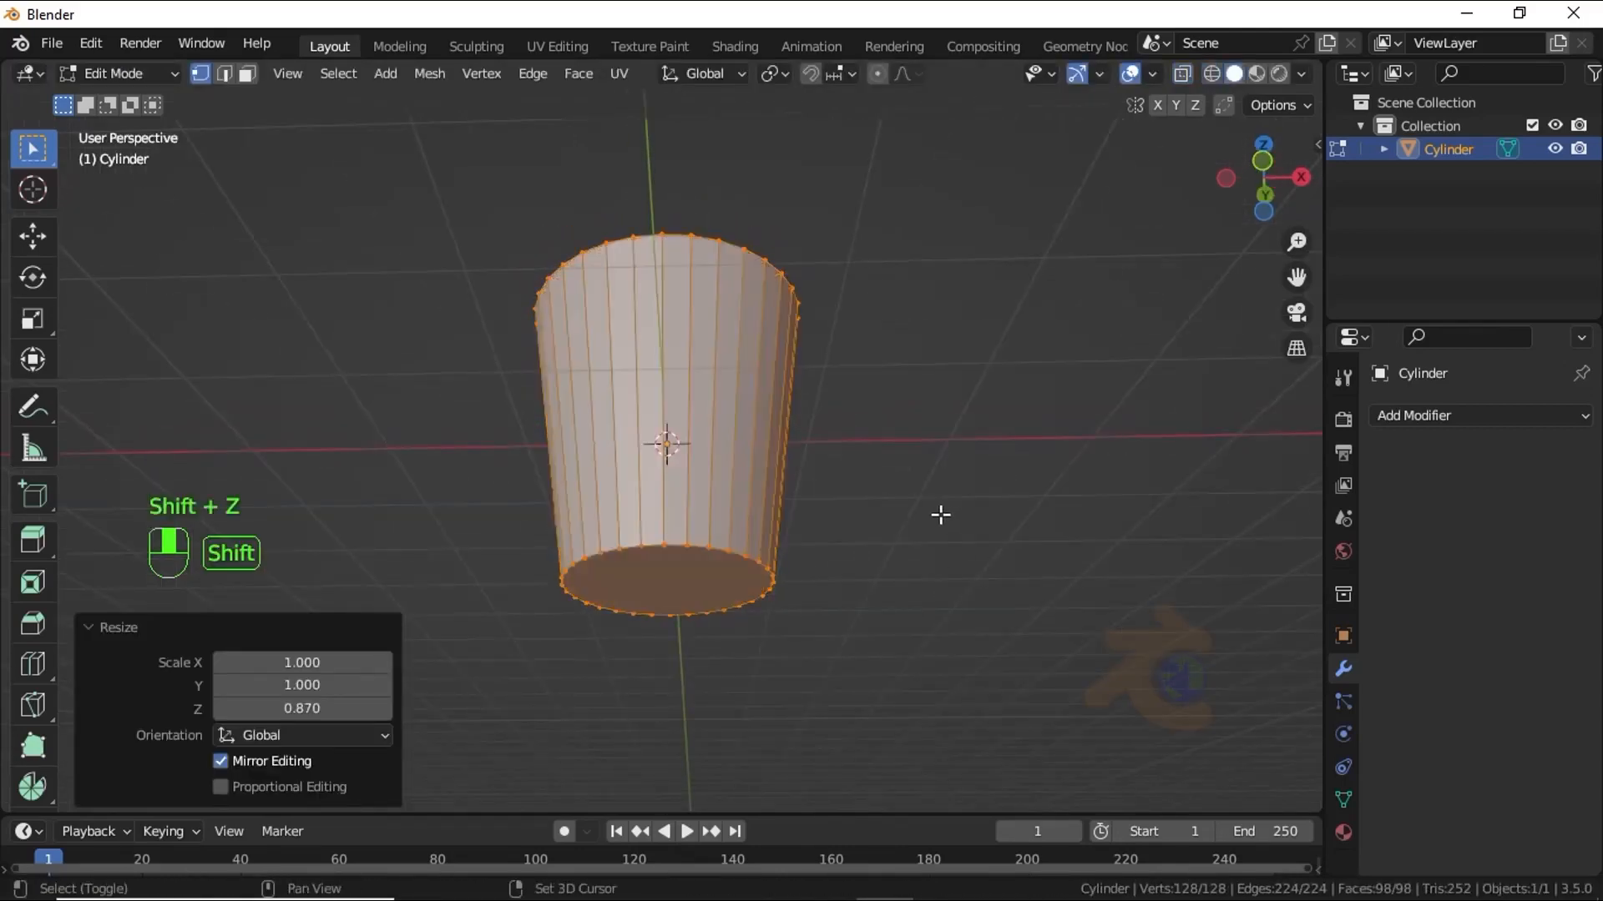
{"action": "left_click", "coordinate": [247, 73]}
{"action": "left_click", "coordinate": [659, 593]}
{"action": "middle_click_drag", "start_coordinate": [660, 593], "coordinate": [640, 547]}
{"action": "key", "text": "i"}
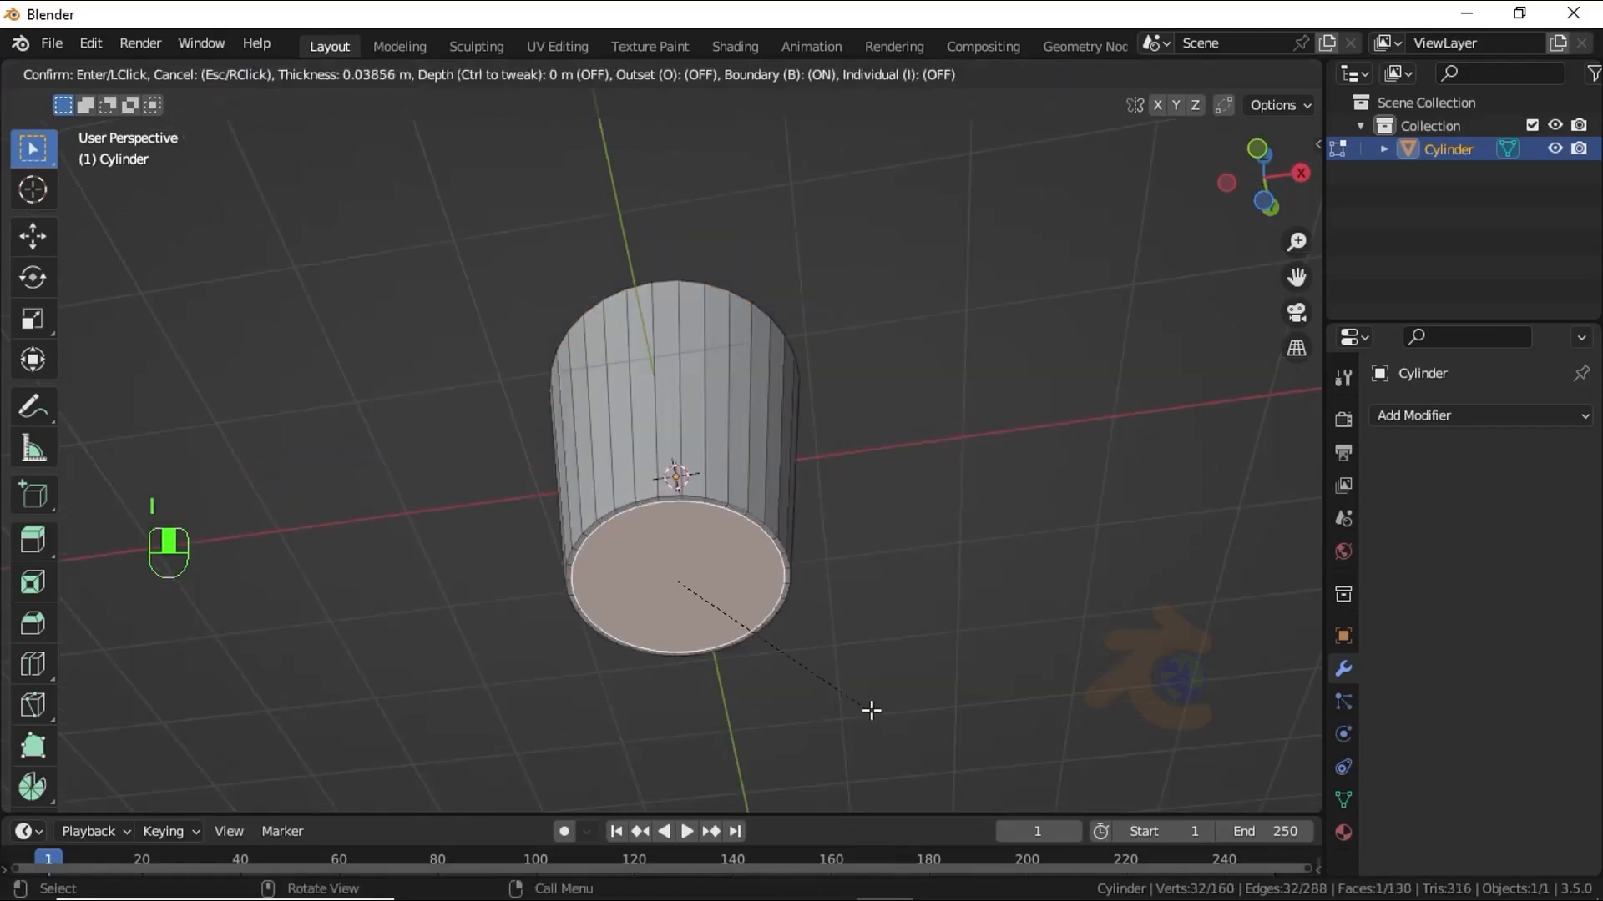
{"action": "left_click", "coordinate": [876, 715]}
{"action": "key", "text": "s"}
{"action": "left_click", "coordinate": [919, 673]}
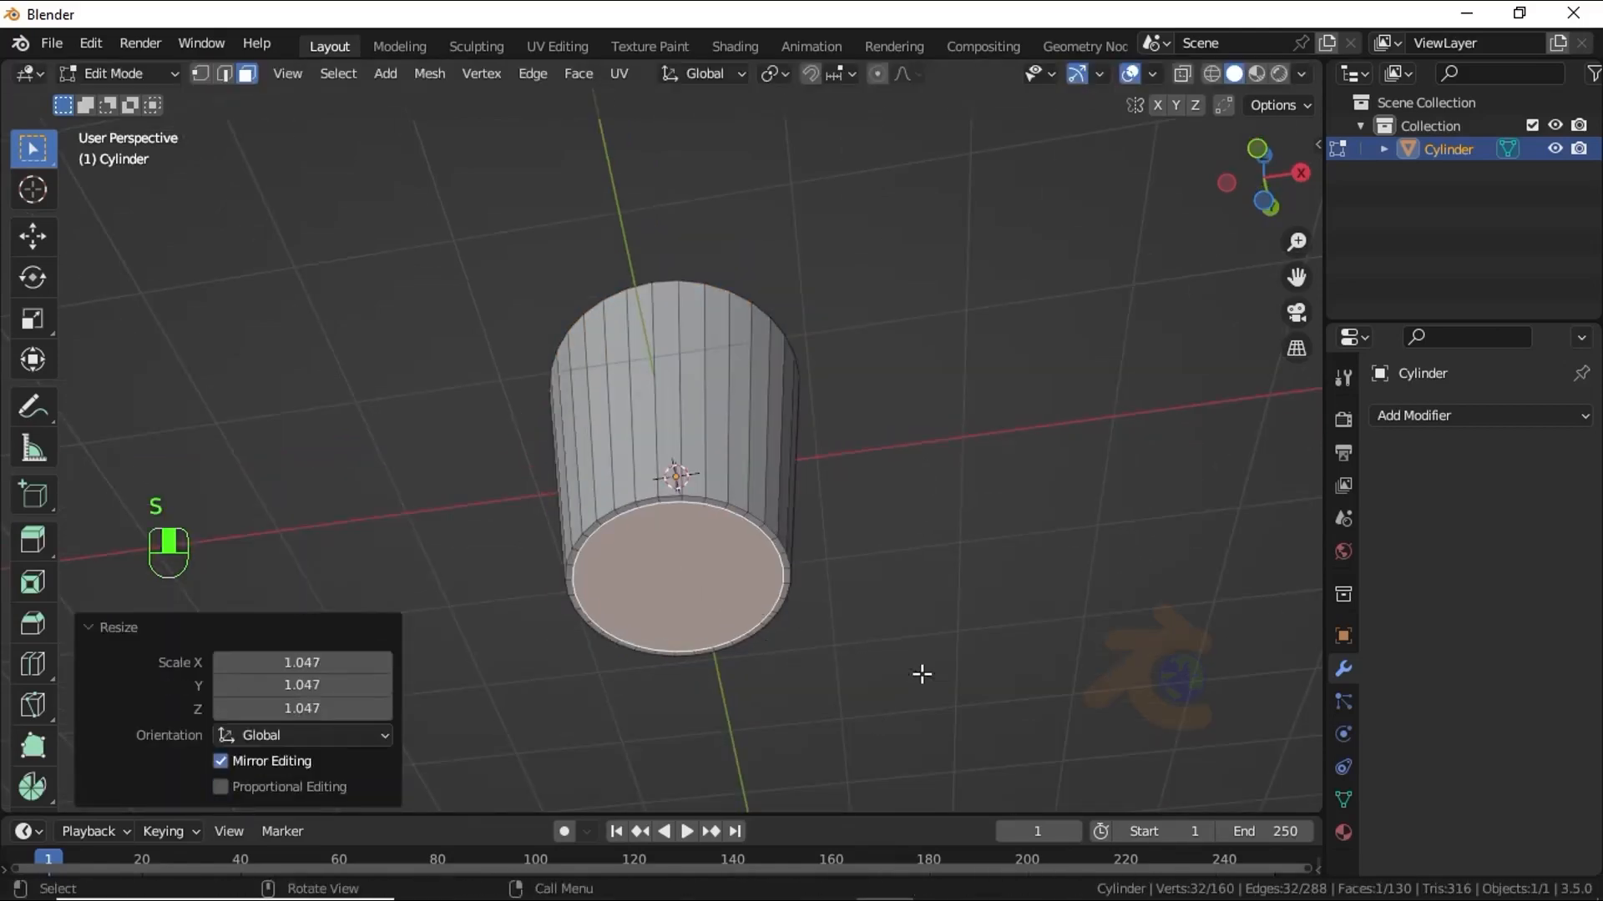
Inset the outer bottom face again by about 0.09 m and repeat the inset three times for concentric rings
{"action": "key", "text": "i"}
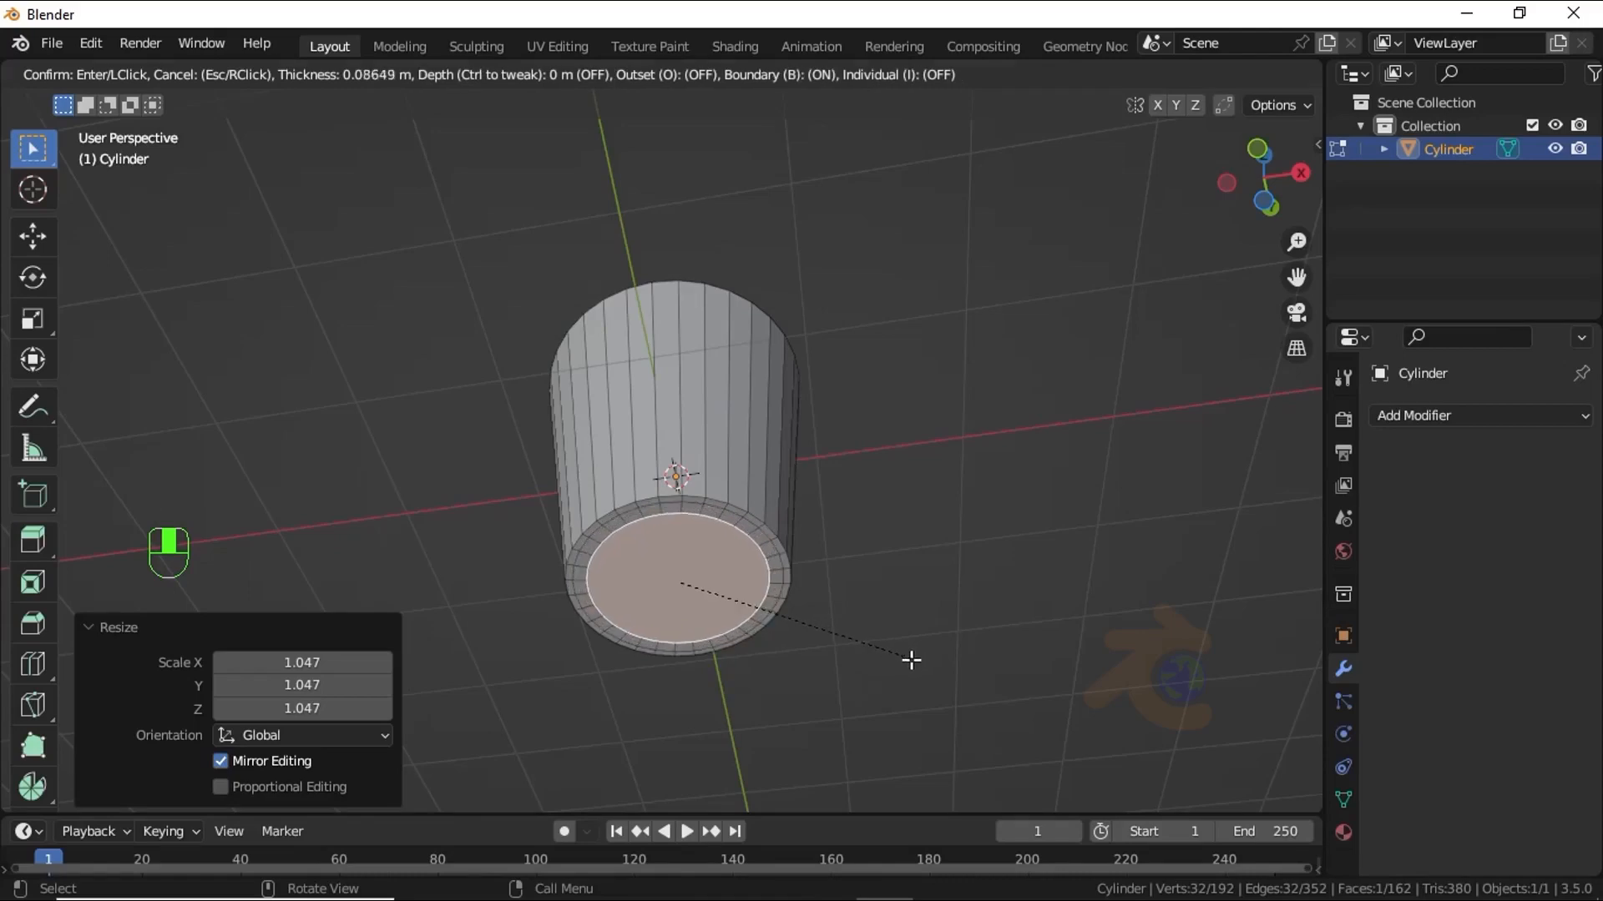
{"action": "left_click", "coordinate": [902, 663], "text": "shift"}
{"action": "key", "text": "shift+r"}
{"action": "key", "text": "shift+r"}
{"action": "key", "text": "shift+r"}
Inset the container's inner floor face by about 0.037 m and repeat the inset five times
{"action": "middle_click_drag", "start_coordinate": [898, 662], "coordinate": [716, 493]}
{"action": "left_click", "coordinate": [705, 417]}
{"action": "scroll", "coordinate": [707, 417], "scroll_direction": "up", "scroll_amount": 3}
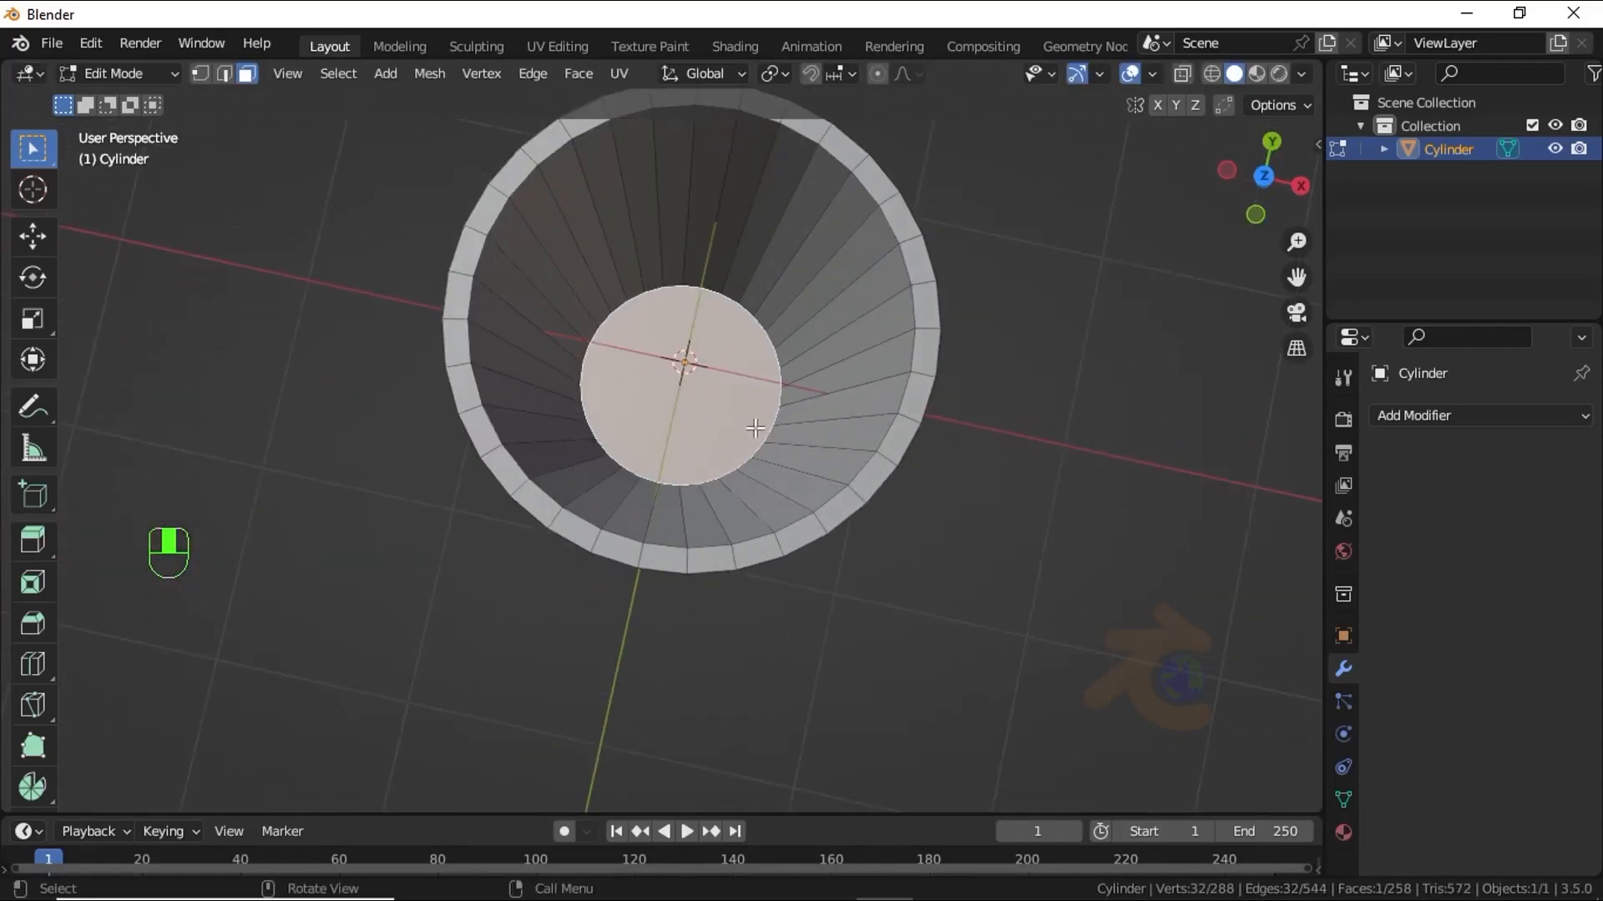
{"action": "key", "text": "i"}
{"action": "left_click", "coordinate": [751, 422]}
{"action": "key", "text": "shift+r"}
{"action": "key", "text": "shift+r"}
{"action": "key", "text": "shift+r"}
{"action": "key", "text": "shift+r"}
{"action": "key", "text": "shift+r"}
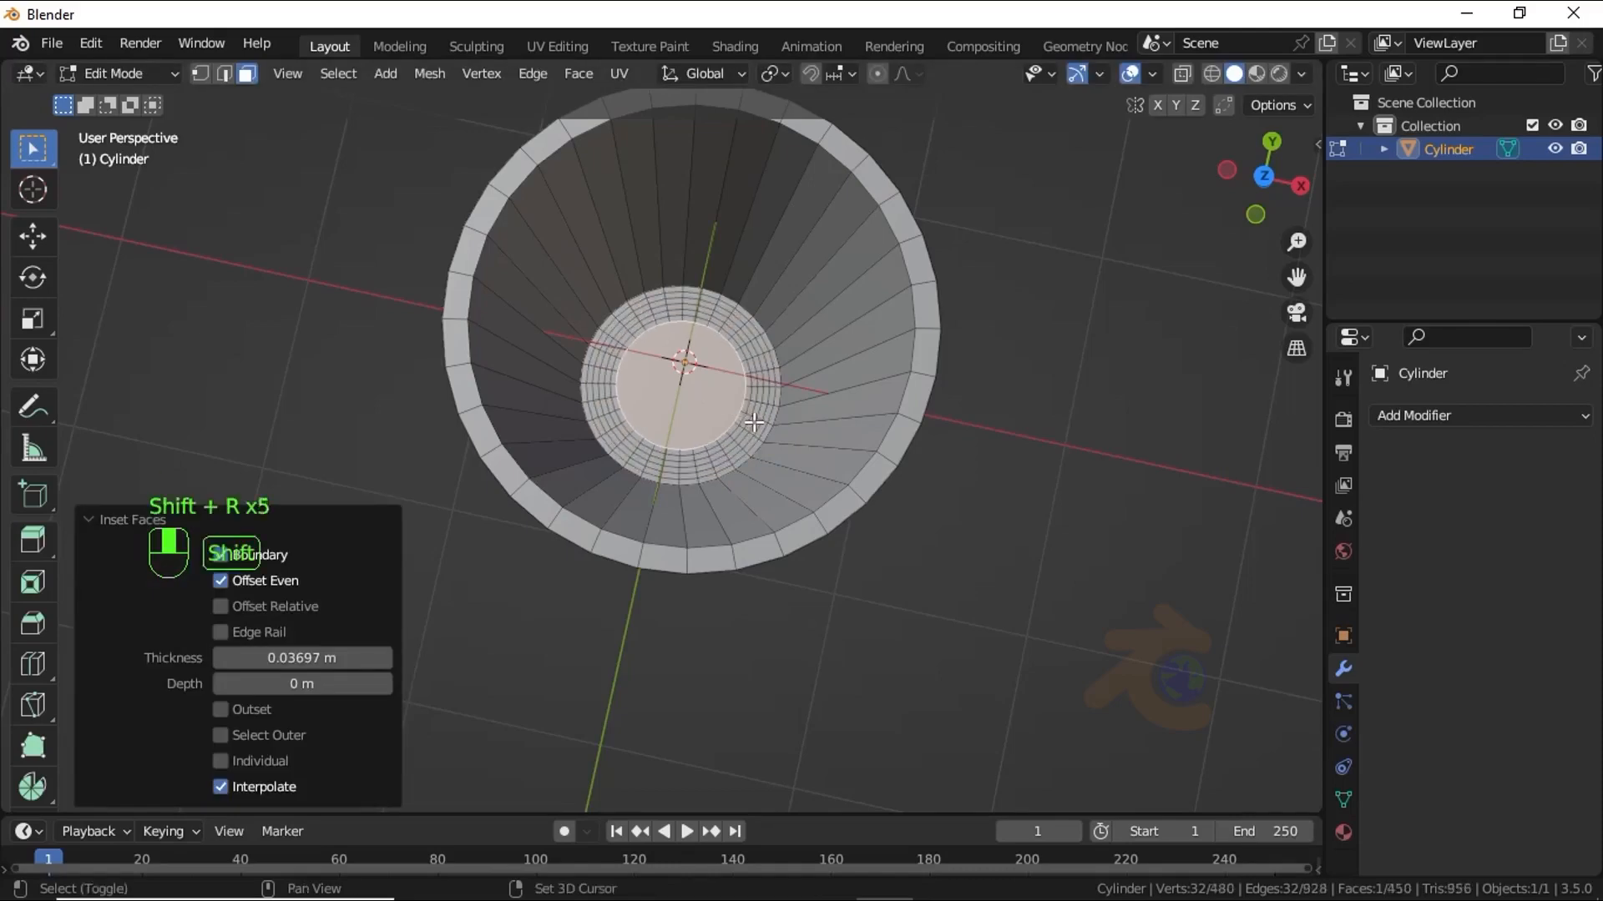
Add one loop cut around the outer wall just below the top edge, at a slide factor of about -0.85, and fine-tune its position
{"action": "middle_click_drag", "start_coordinate": [751, 421], "coordinate": [654, 261]}
{"action": "key", "text": "ctrl+r"}
{"action": "left_click", "coordinate": [654, 255]}
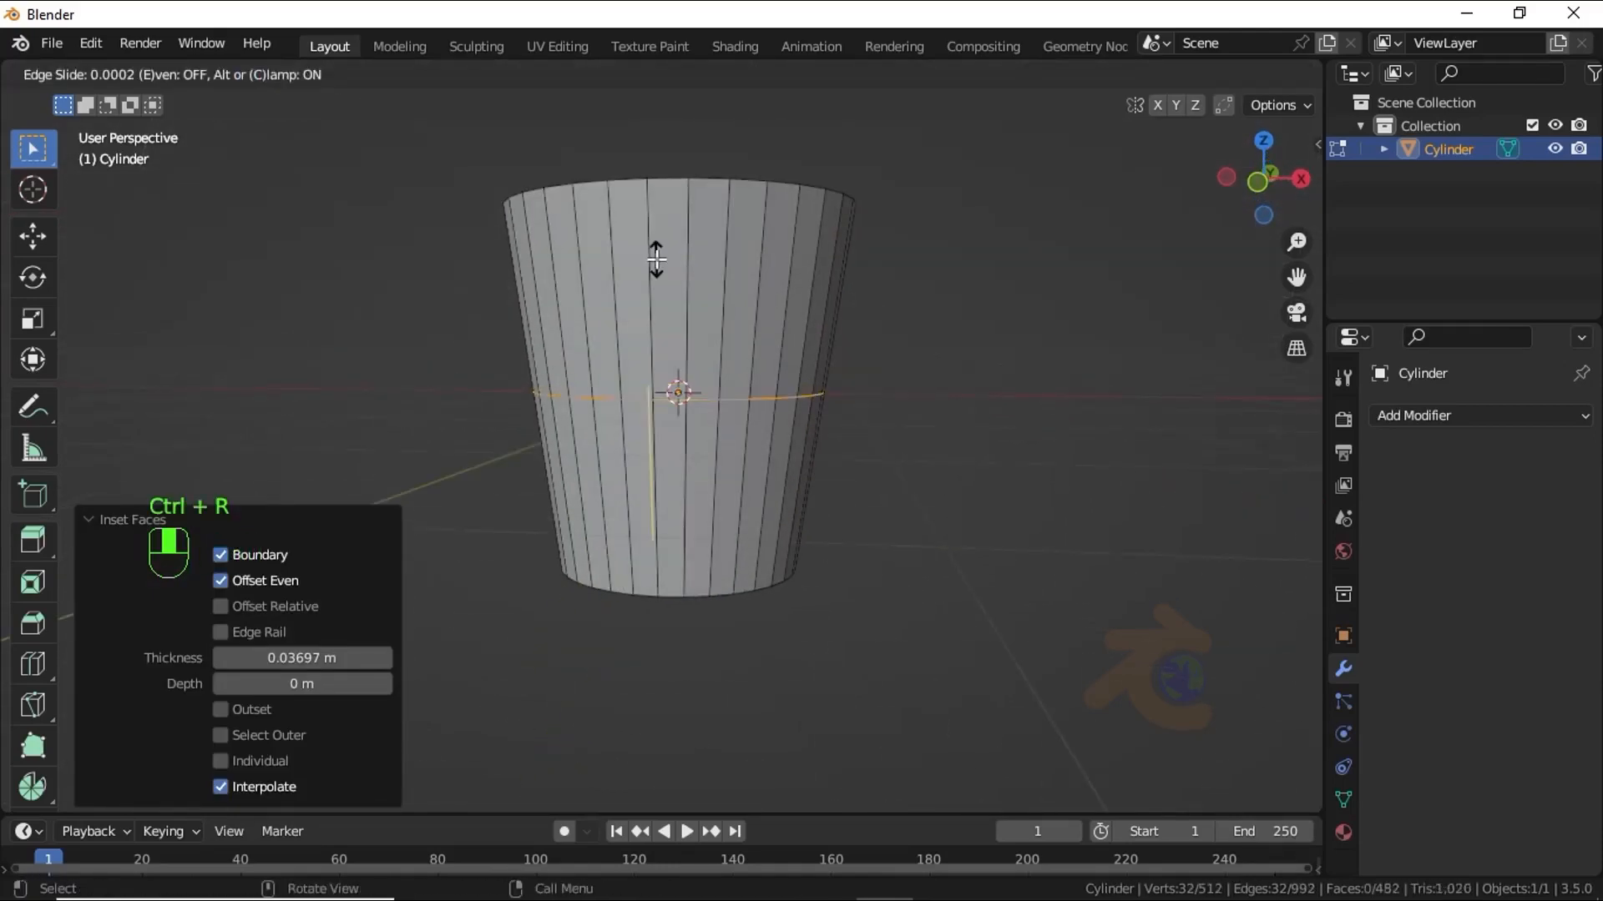
{"action": "left_click", "coordinate": [694, 797]}
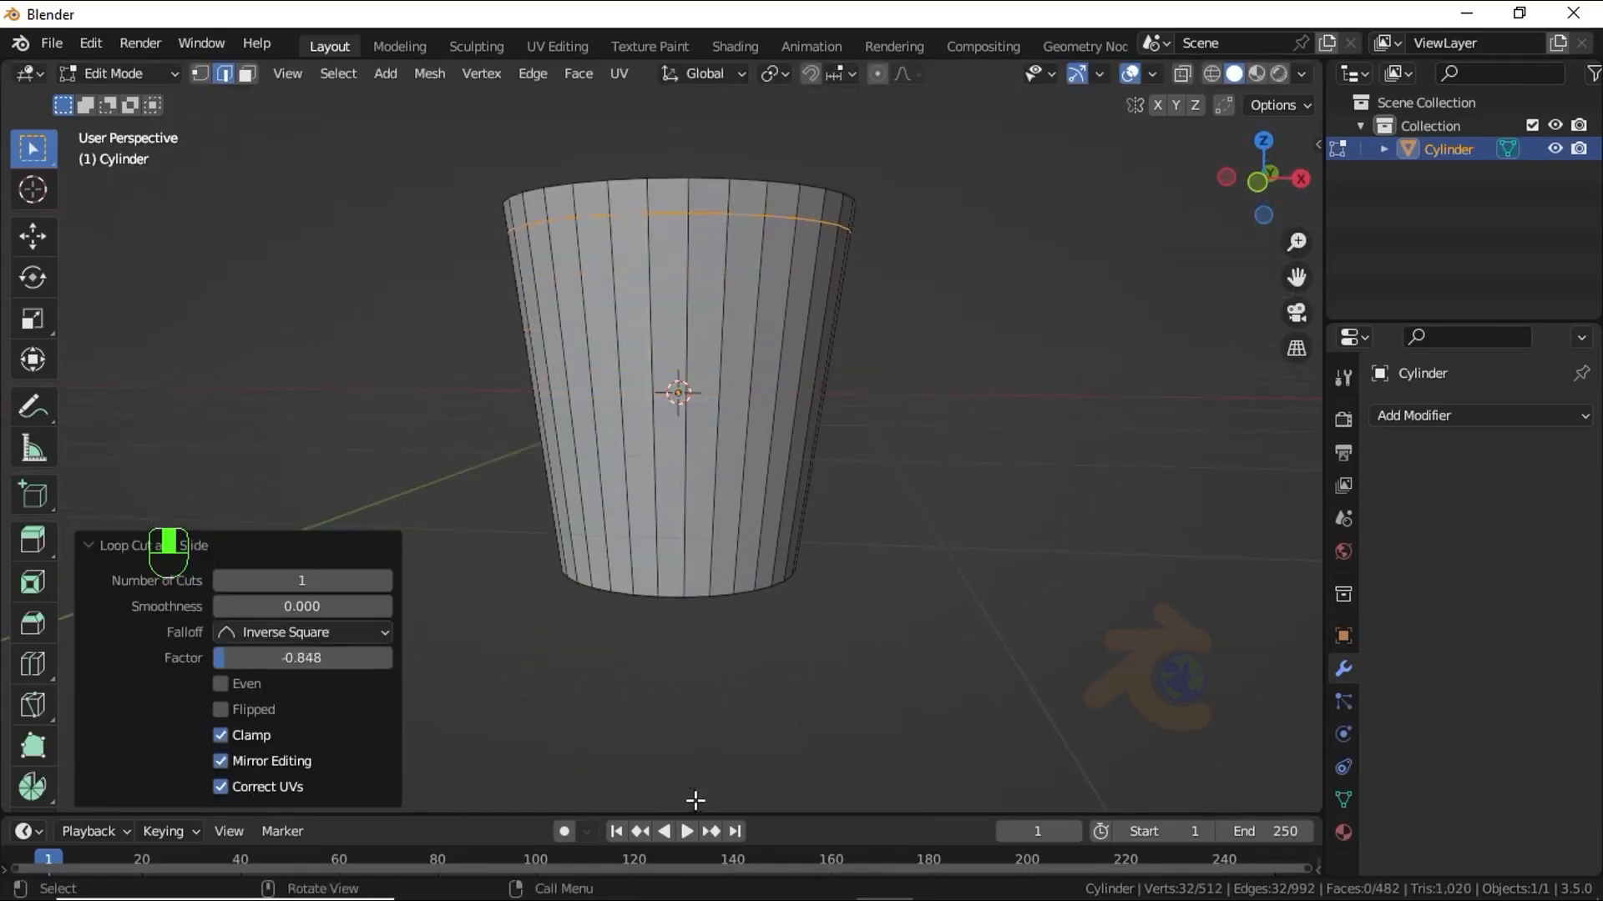
{"action": "middle_click_drag", "start_coordinate": [766, 478], "coordinate": [730, 522]}
{"action": "key", "text": "g"}
{"action": "key", "text": "g"}
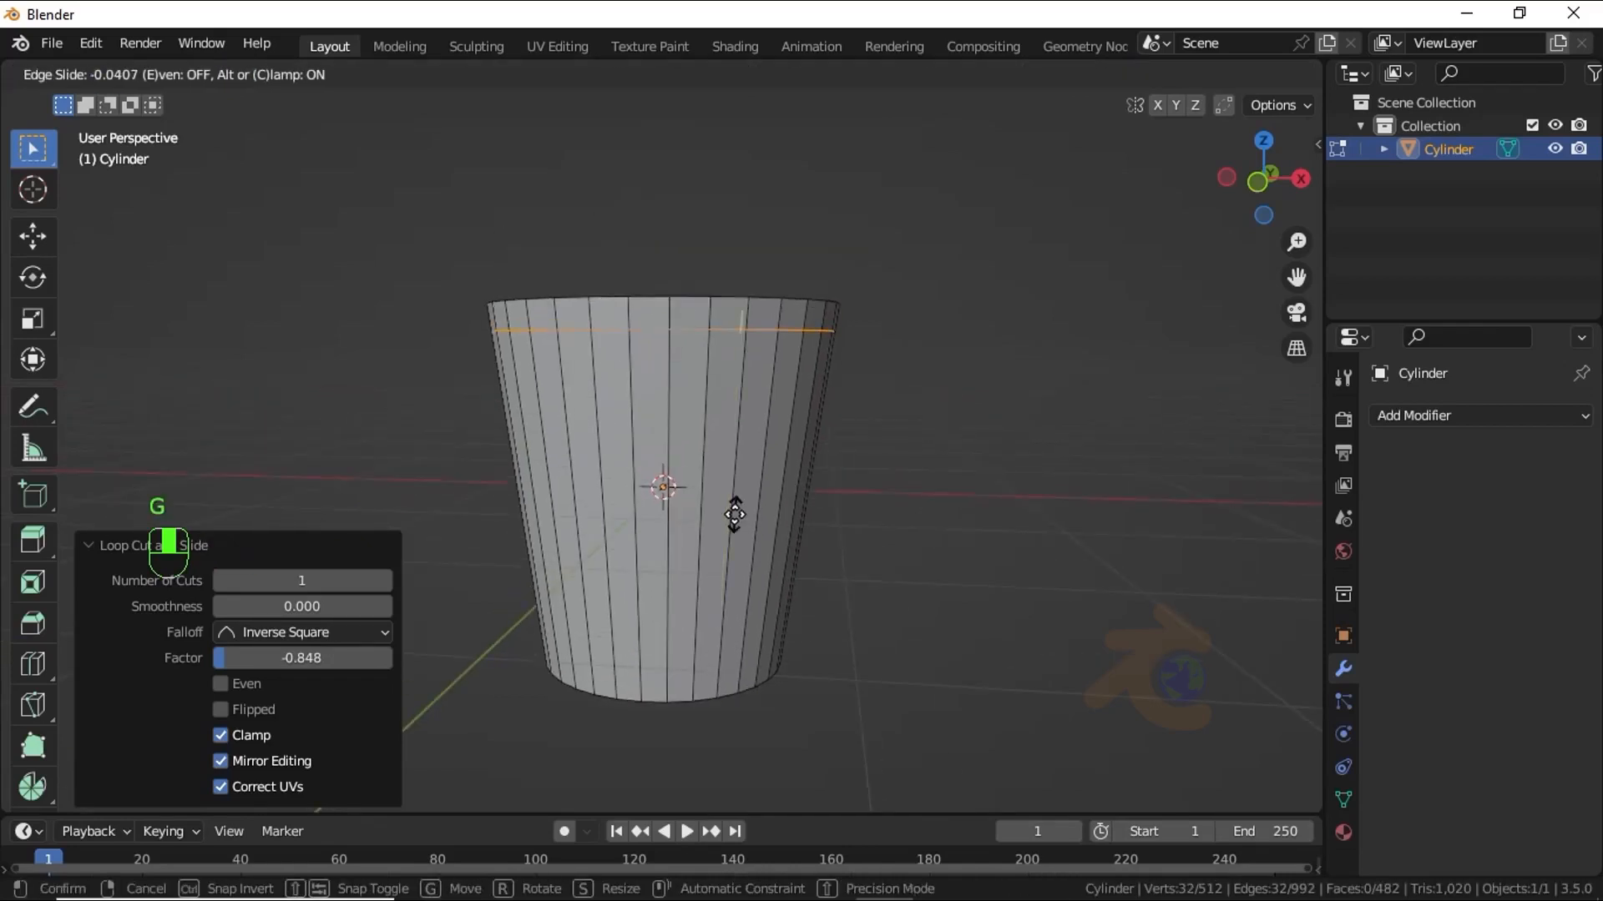
{"action": "left_click", "coordinate": [735, 515]}
Select the ring of outer faces below the top edge and extrude it outward to form a protruding rim
{"action": "left_click", "coordinate": [304, 144]}
{"action": "left_click", "coordinate": [610, 303], "text": "alt"}
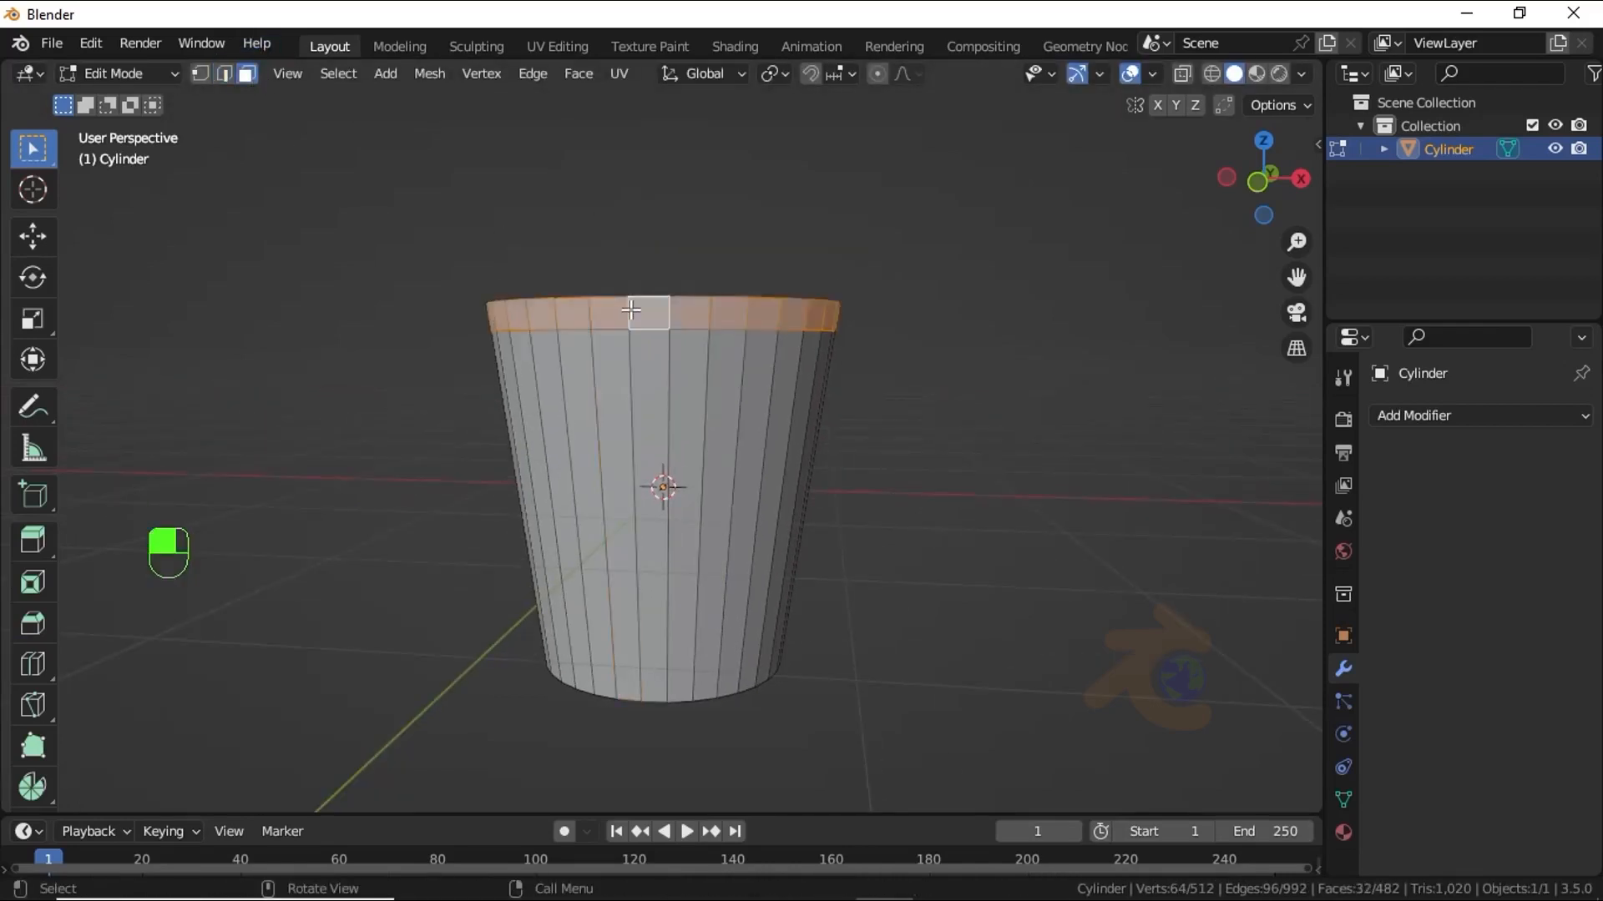
{"action": "right_click", "coordinate": [622, 336]}
{"action": "left_click", "coordinate": [608, 389]}
{"action": "left_click", "coordinate": [623, 352]}
Flatten the rim's upper outer edge loop by scaling it to 0 along Z
{"action": "middle_click_drag", "start_coordinate": [623, 352], "coordinate": [386, 308]}
{"action": "left_click", "coordinate": [224, 74]}
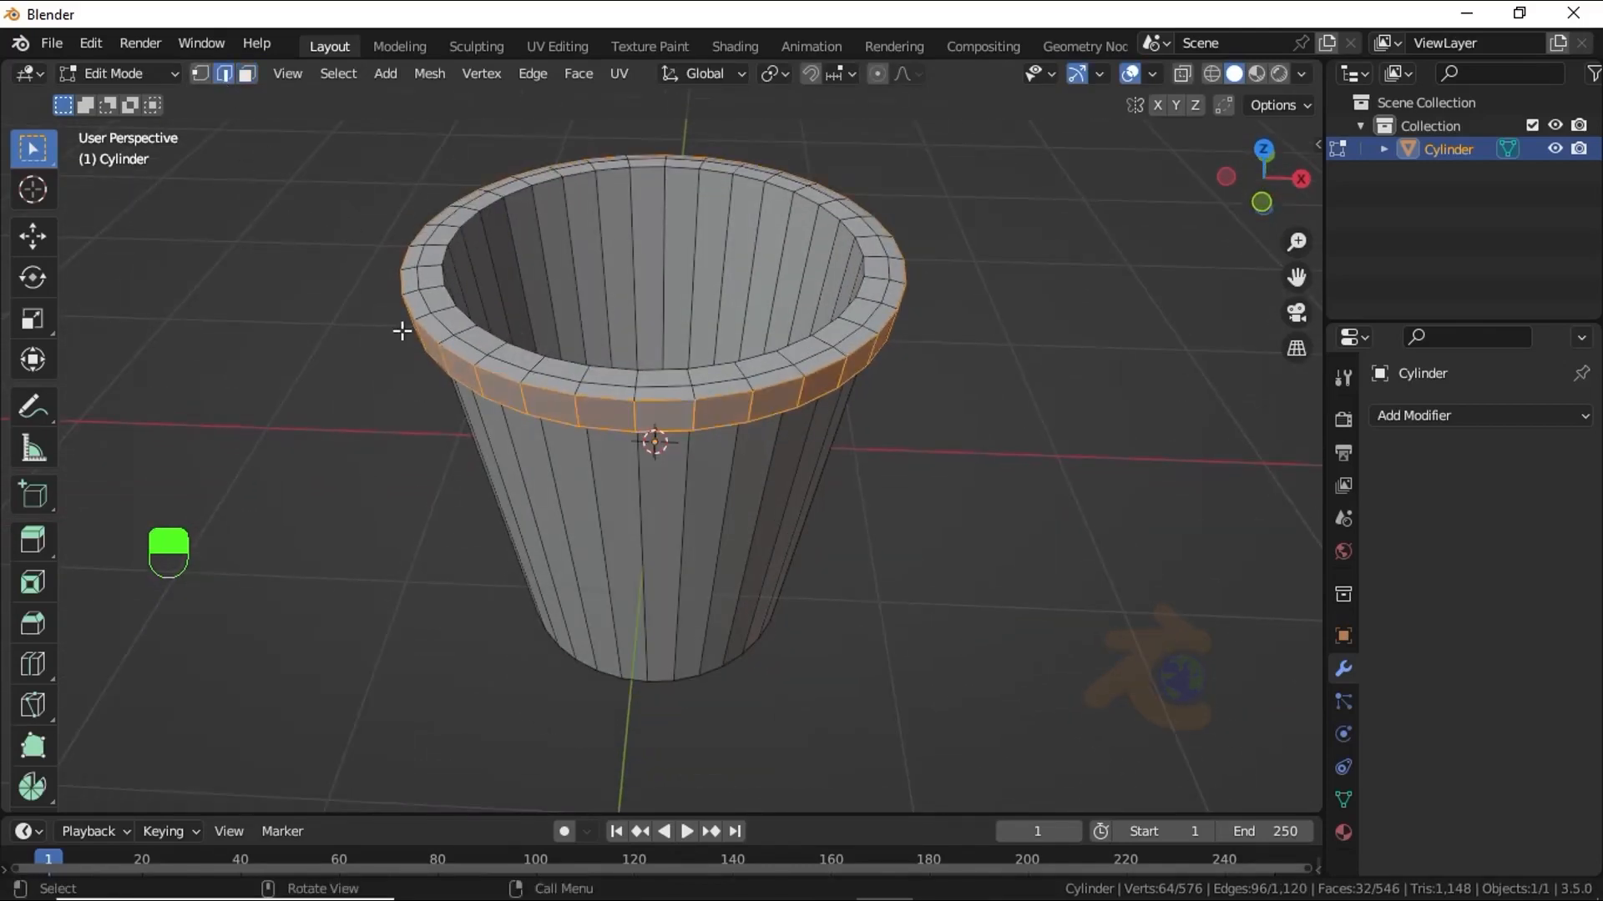
{"action": "left_click", "coordinate": [446, 341], "text": "alt"}
{"action": "left_click", "coordinate": [448, 352], "text": "alt"}
{"action": "middle_click_drag", "start_coordinate": [448, 352], "coordinate": [500, 217]}
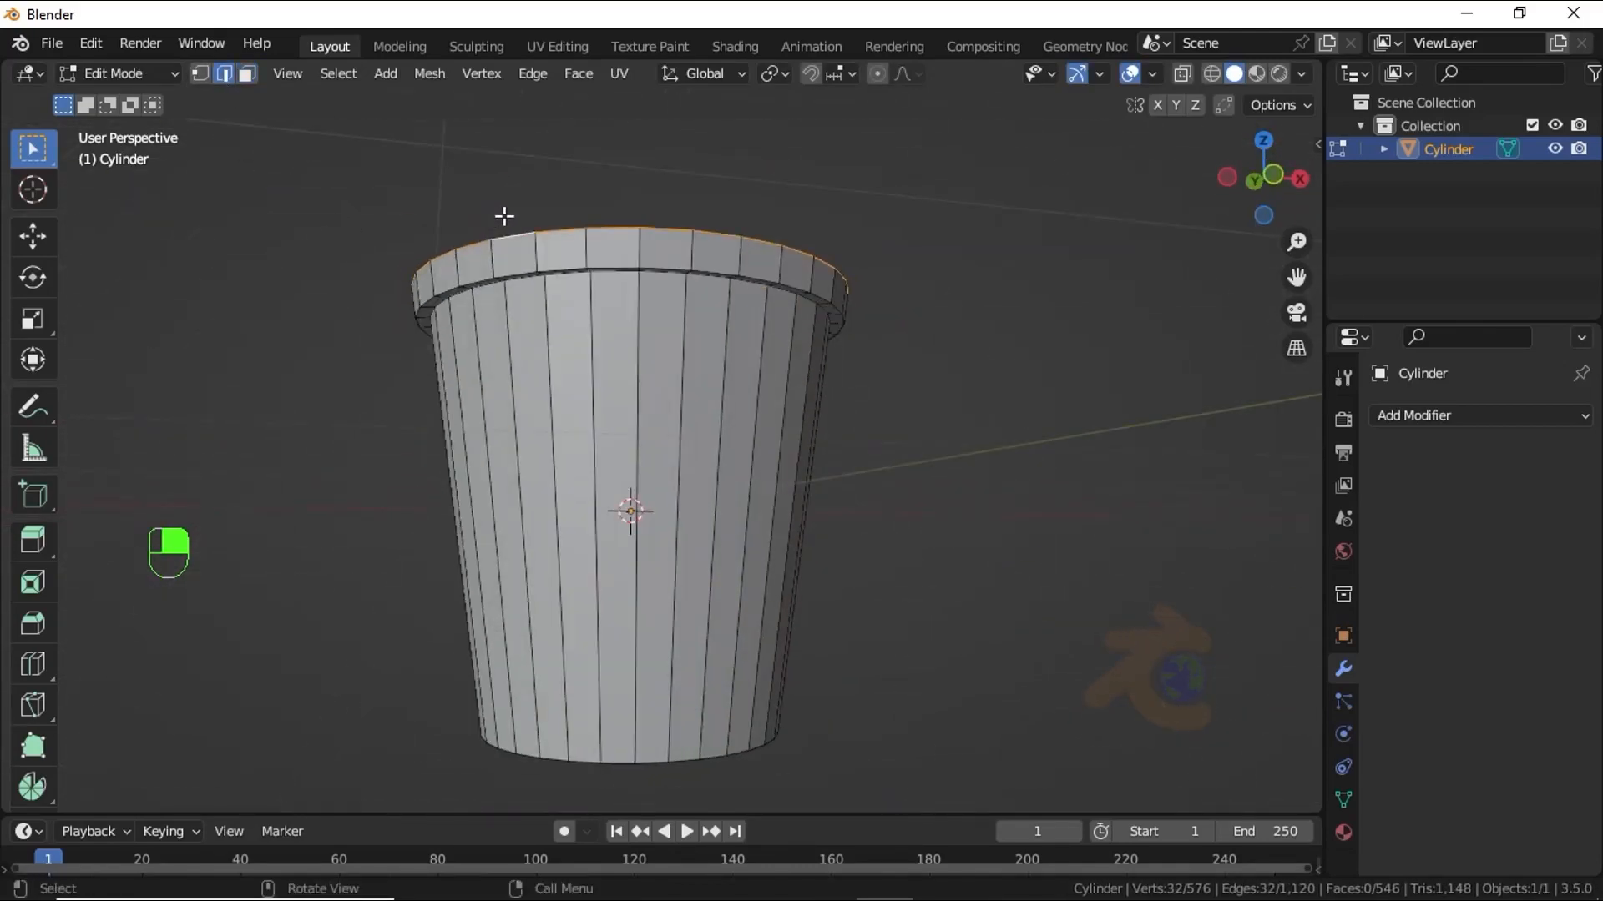
{"action": "key", "text": "s"}
{"action": "key", "text": "z"}
{"action": "key", "text": "0"}
{"action": "left_click", "coordinate": [505, 216]}
Flatten the rim's lower outer edge loop by scaling it to 0 along Z, and clear the selection
{"action": "left_click", "coordinate": [562, 271], "text": "alt"}
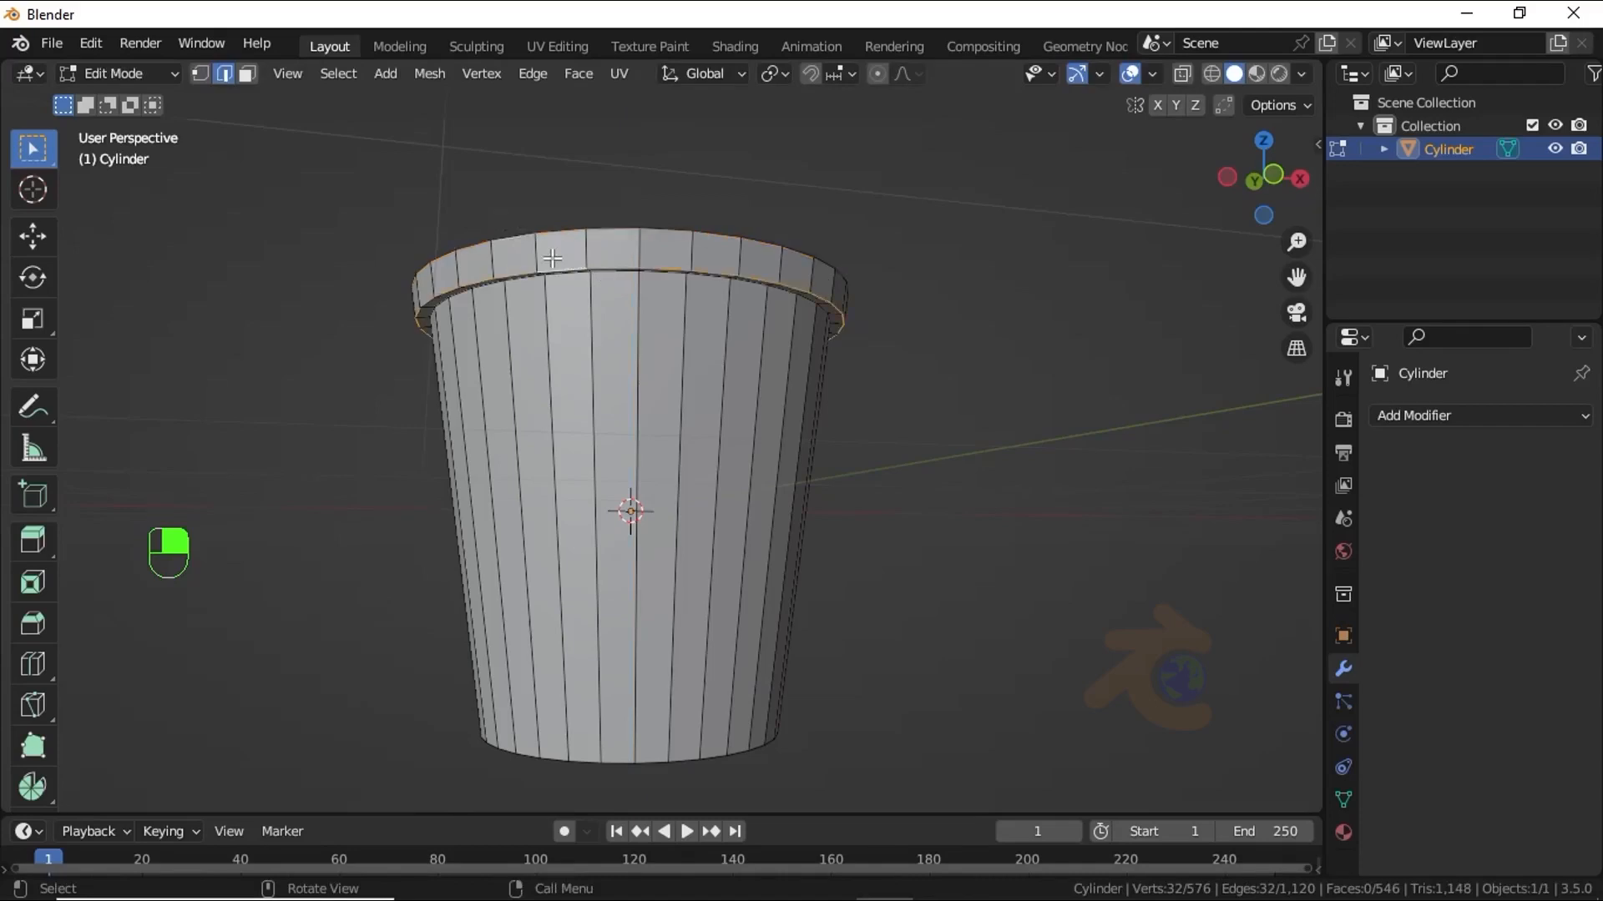
{"action": "key", "text": "s"}
{"action": "key", "text": "z"}
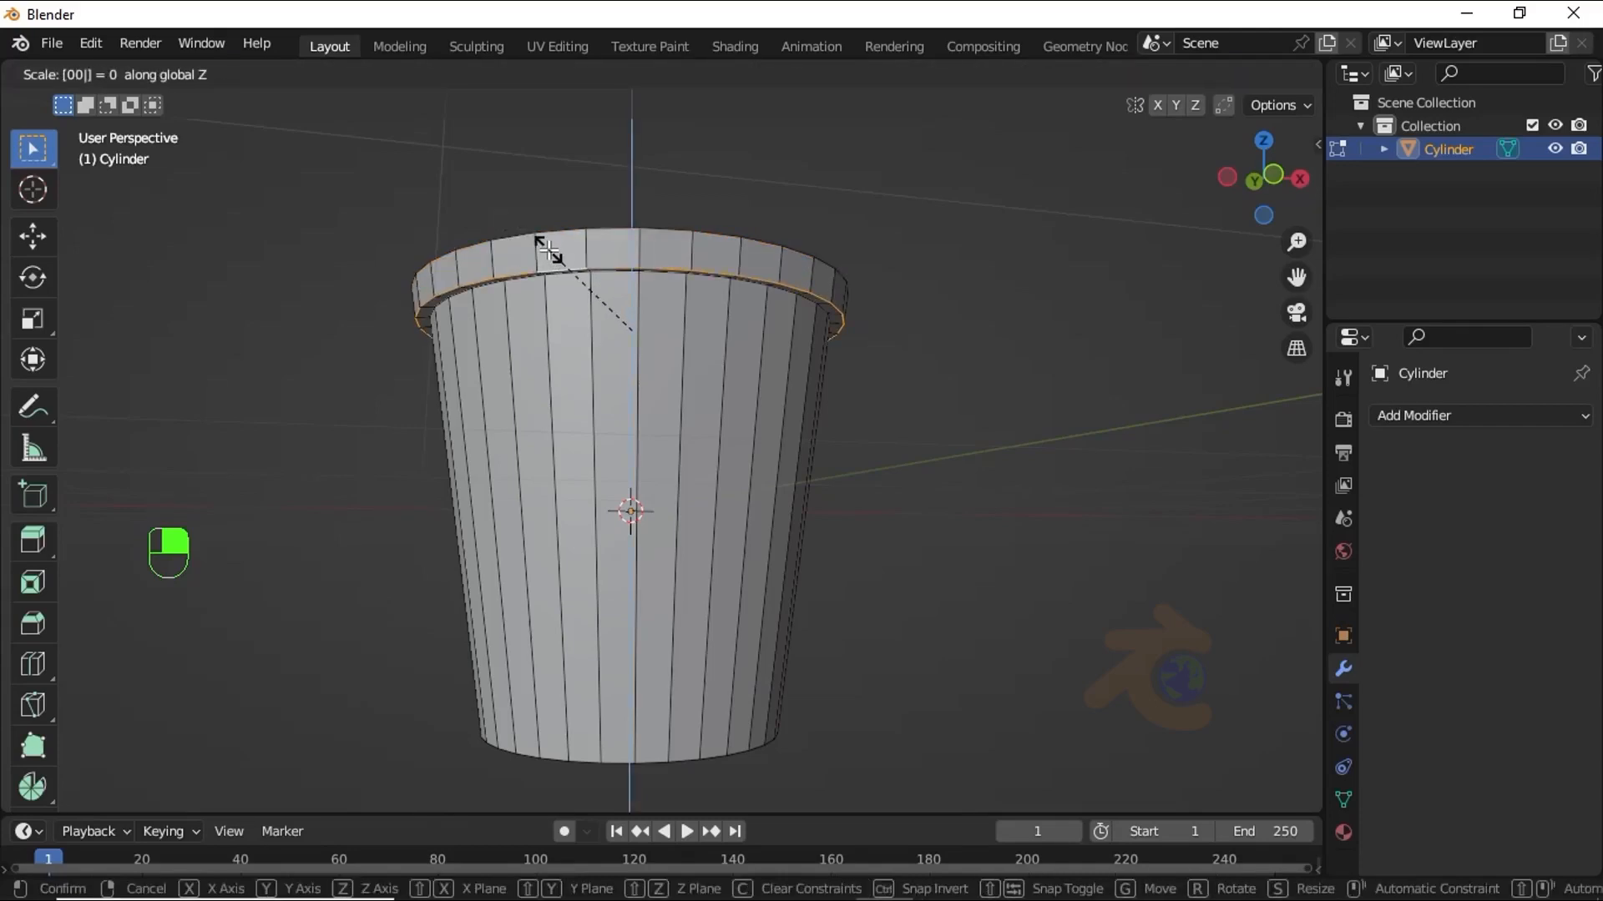
{"action": "left_click", "coordinate": [548, 249]}
{"action": "key", "text": "KP_1"}
{"action": "middle_click_drag", "start_coordinate": [547, 251], "coordinate": [572, 150]}
{"action": "key", "text": "KP_1"}
{"action": "scroll", "coordinate": [896, 545], "scroll_direction": "up", "scroll_amount": 1}
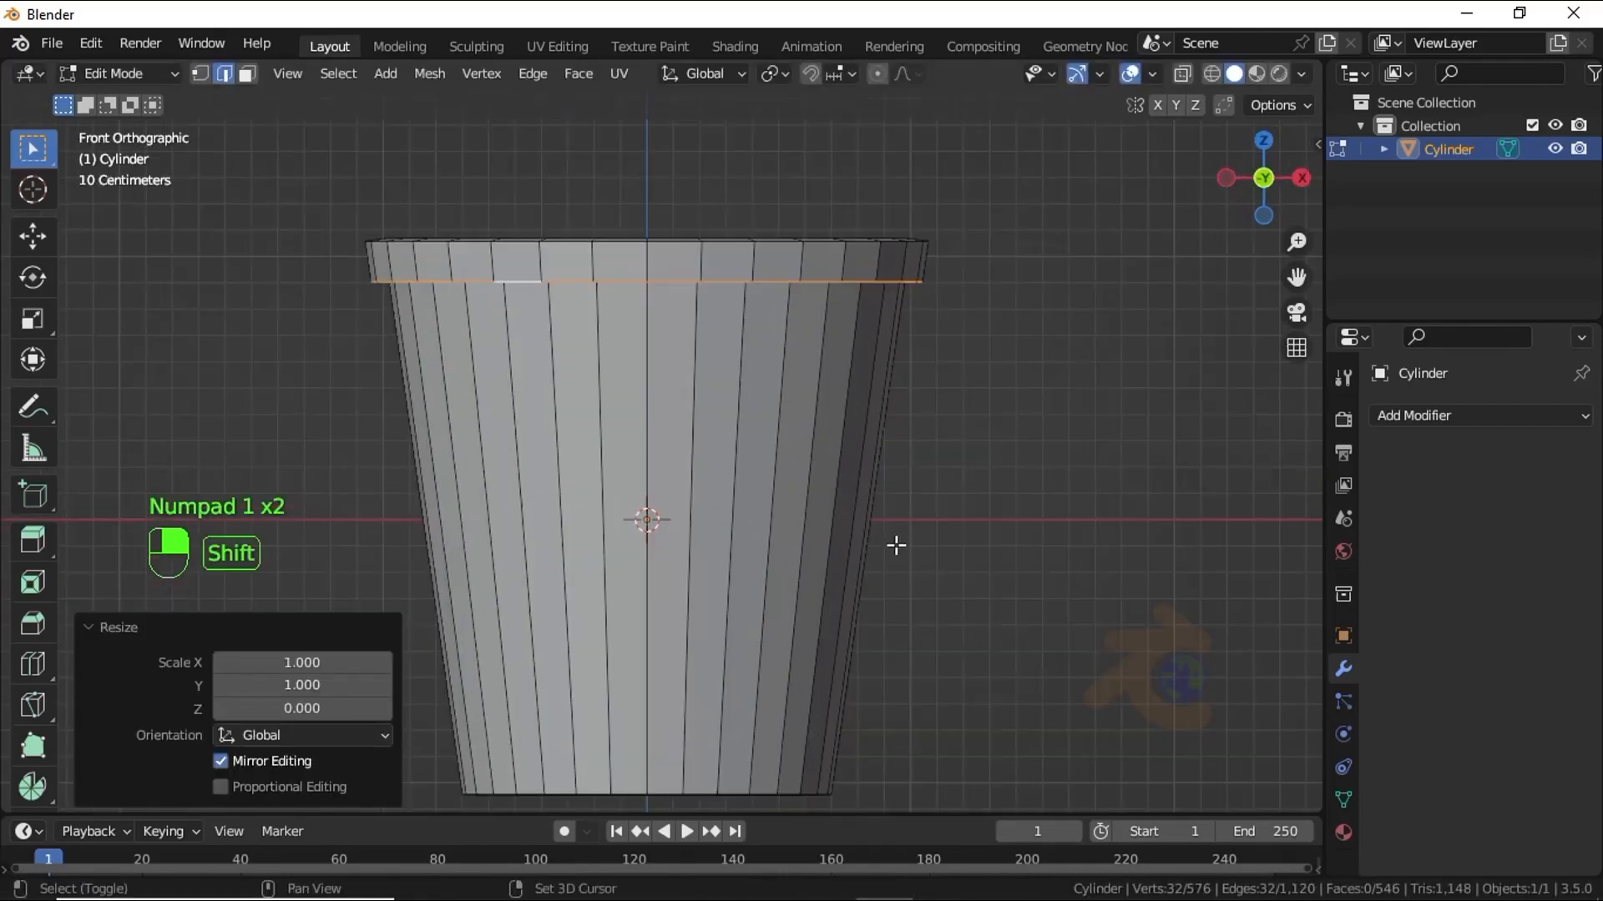
{"action": "left_click", "coordinate": [896, 545], "text": "shift"}
{"action": "middle_click_drag", "start_coordinate": [896, 545], "coordinate": [865, 351], "text": "shift"}
{"action": "left_click", "coordinate": [865, 351]}
{"action": "middle_click_drag", "start_coordinate": [618, 322], "coordinate": [614, 486], "text": "shift"}
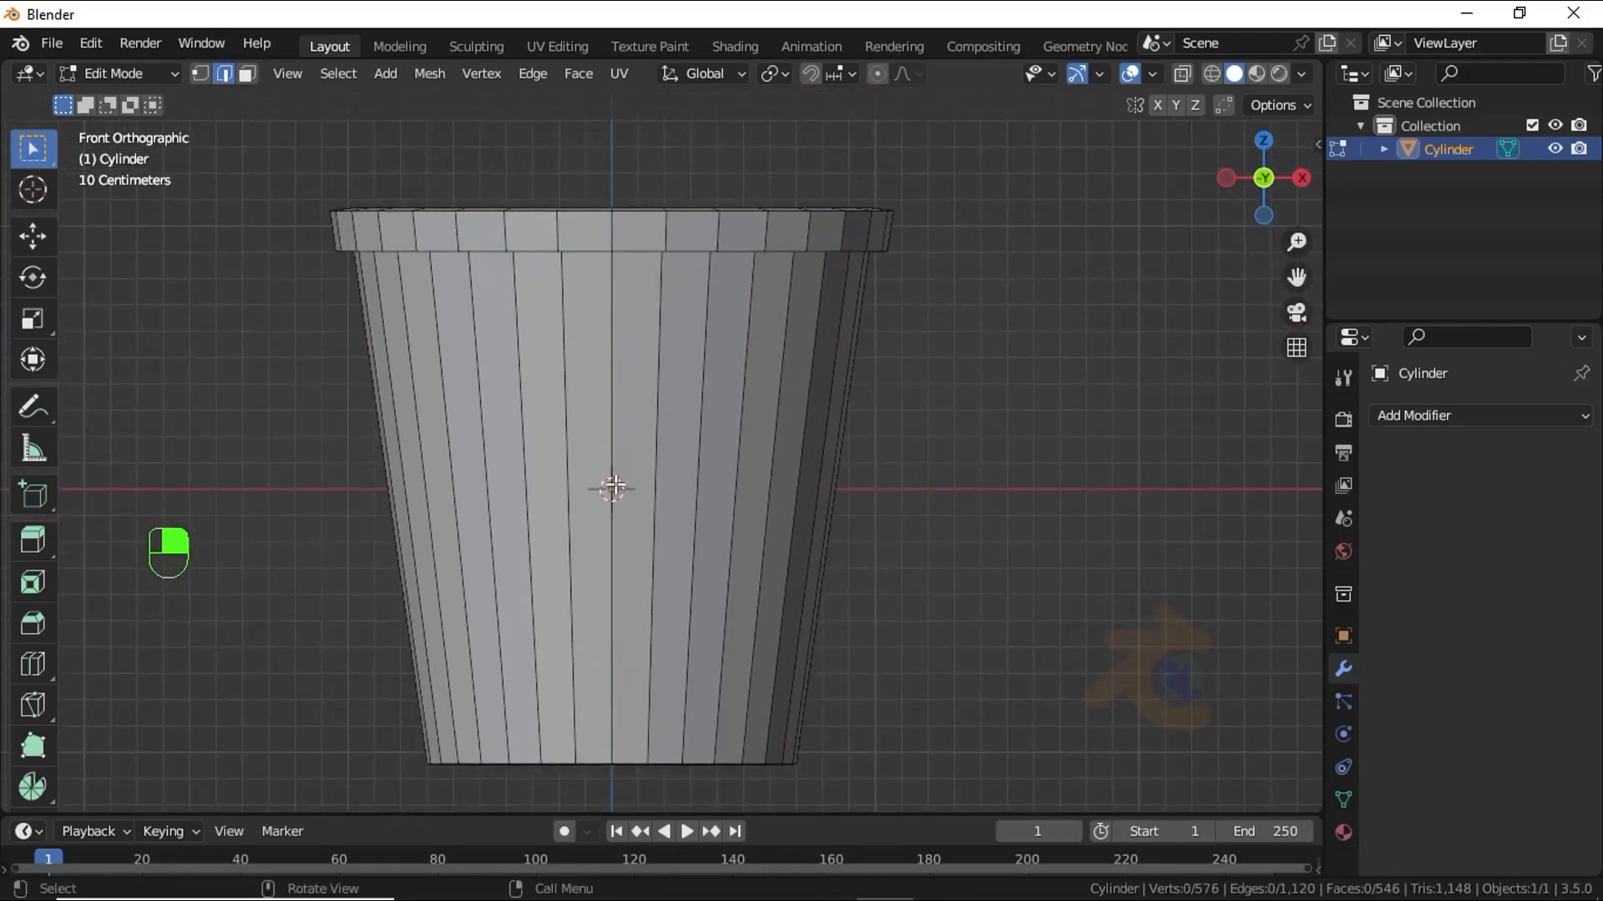
Add 21 evenly spaced horizontal loop cuts to the outer wall below the rim, without sliding them
{"action": "key", "text": "ctrl+r"}
{"action": "scroll", "coordinate": [613, 487], "scroll_direction": "up", "scroll_amount": 17}
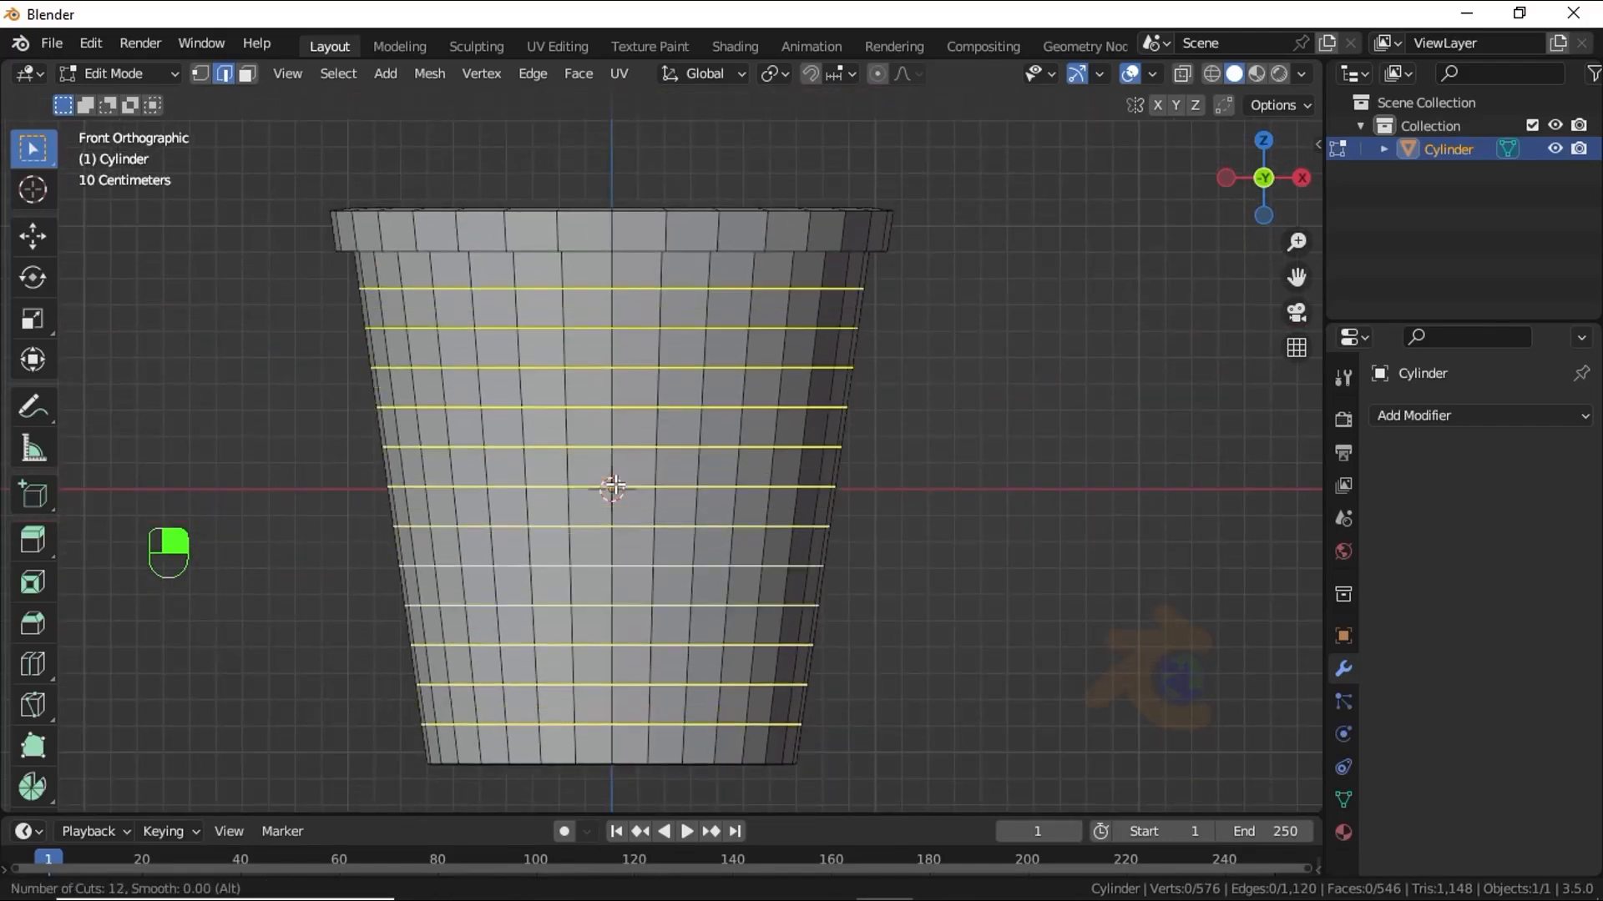
{"action": "scroll", "coordinate": [613, 487], "scroll_direction": "up", "scroll_amount": 3}
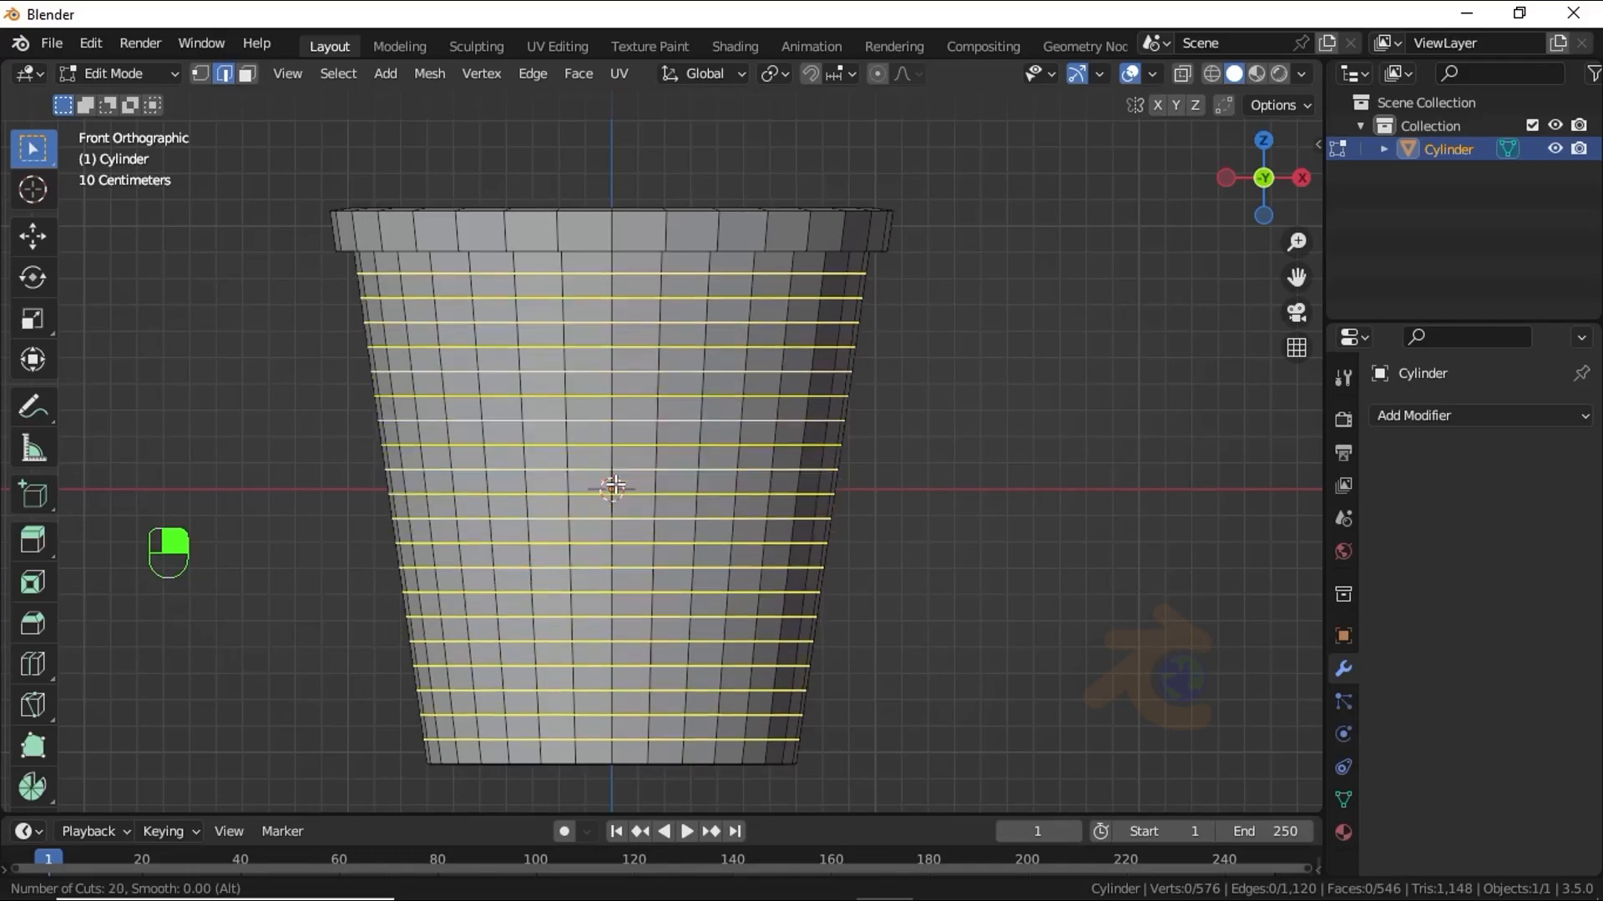
{"action": "left_click", "coordinate": [613, 486]}
{"action": "right_click", "coordinate": [614, 487]}
{"action": "key", "text": "Tab"}
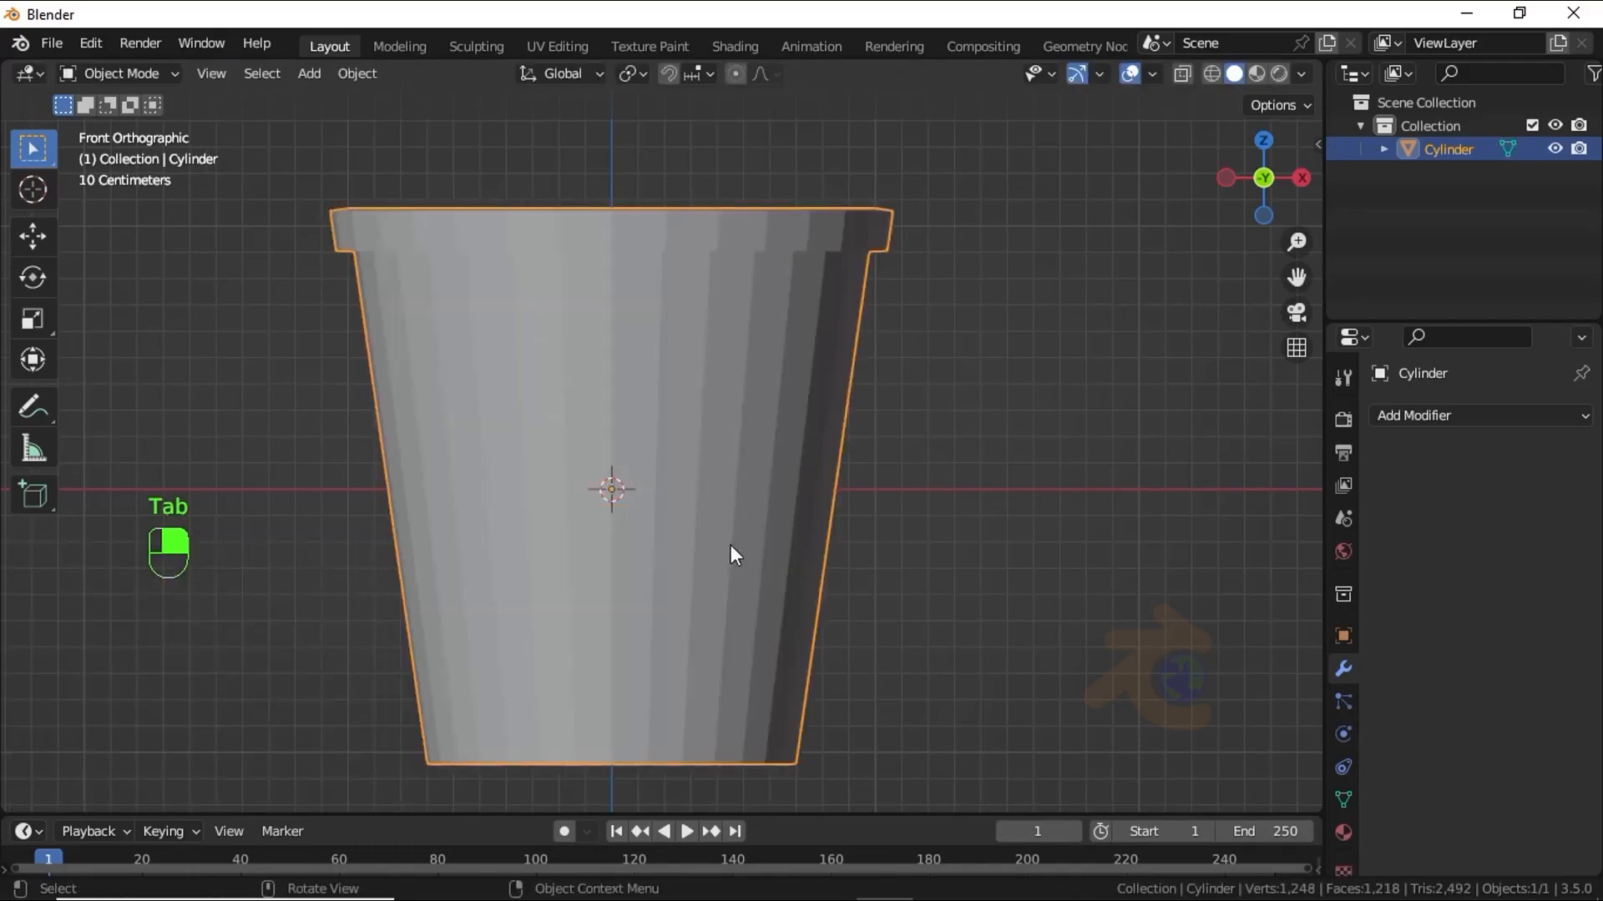
{"action": "key", "text": "Tab"}
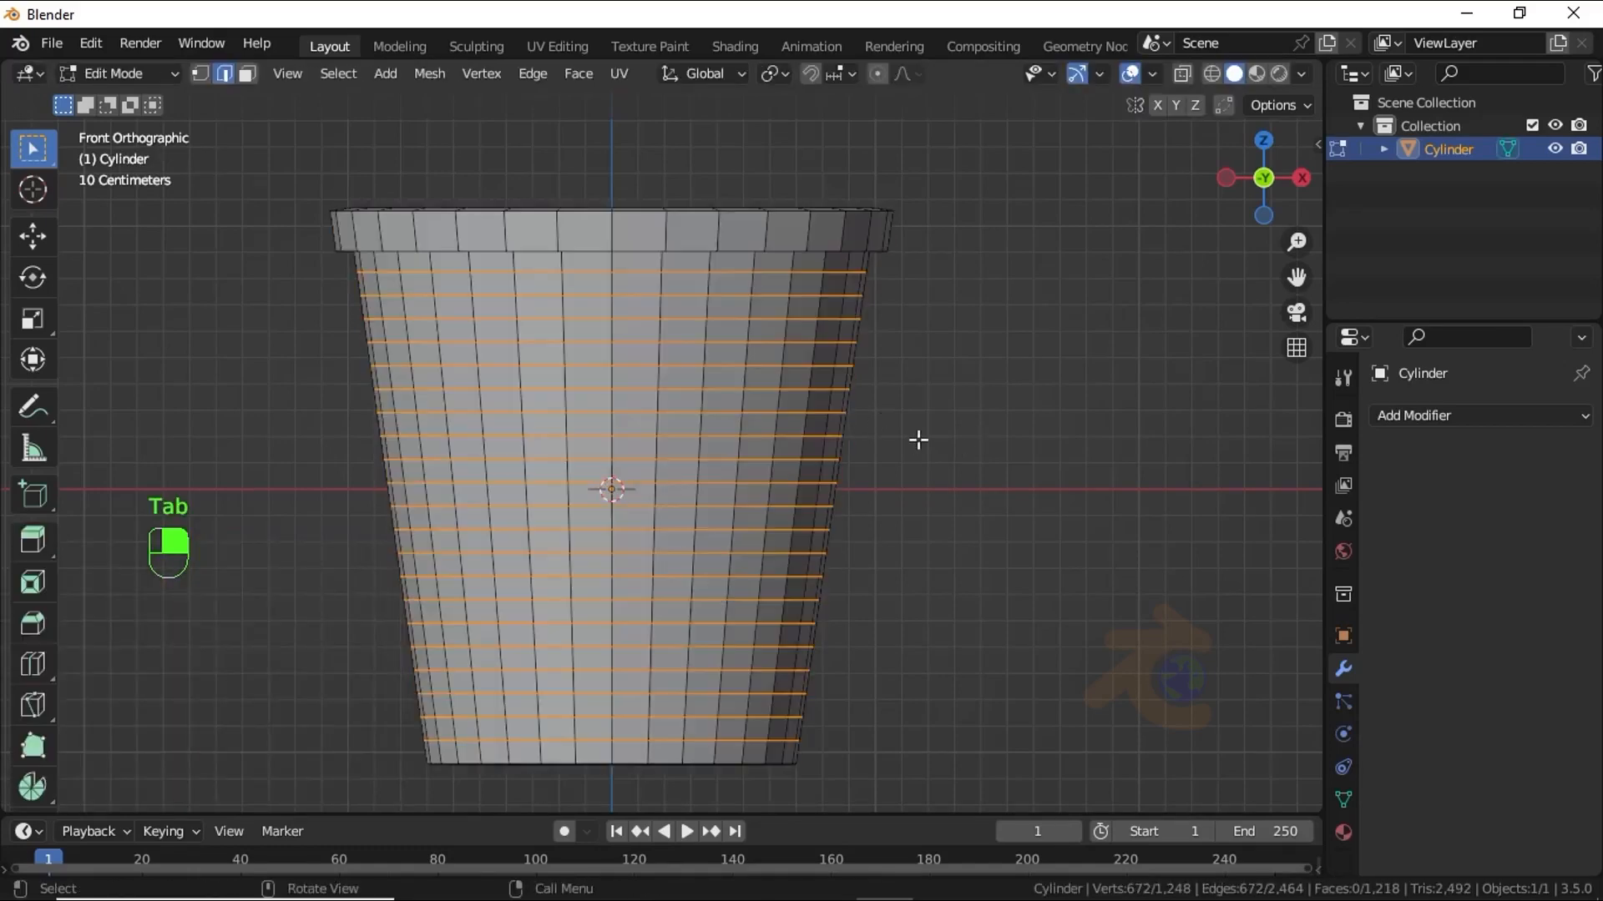
Create a vertex group from the outer wall's loop-cut vertices at weight 1.000 and reselect them through the group
{"action": "left_click", "coordinate": [201, 75]}
{"action": "left_click", "coordinate": [1345, 801]}
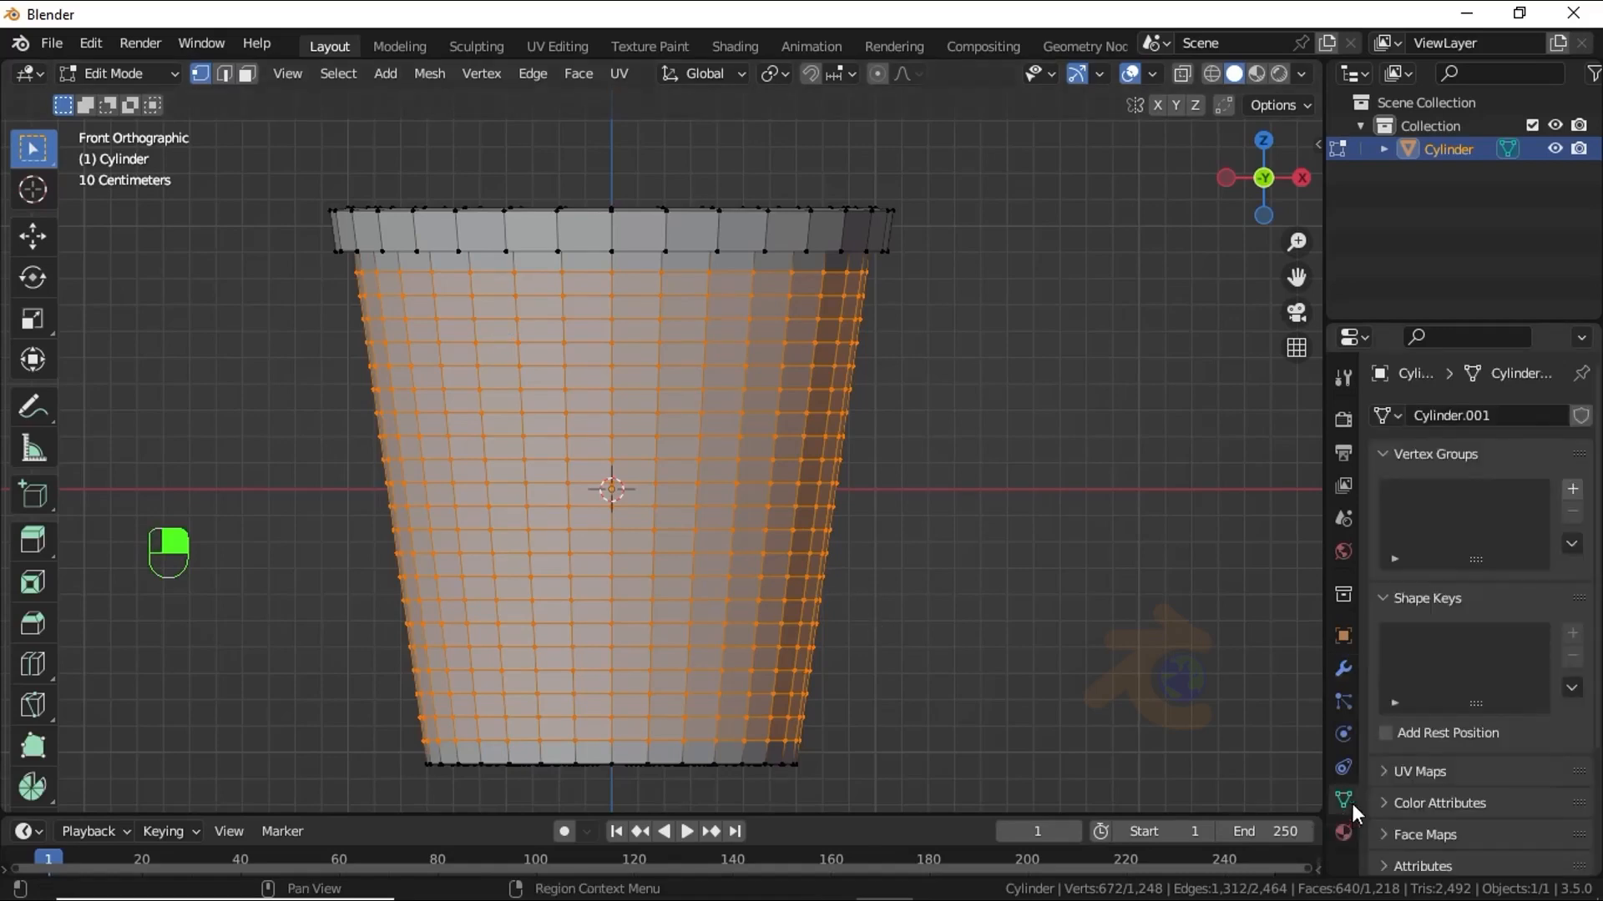
{"action": "left_click", "coordinate": [1572, 489]}
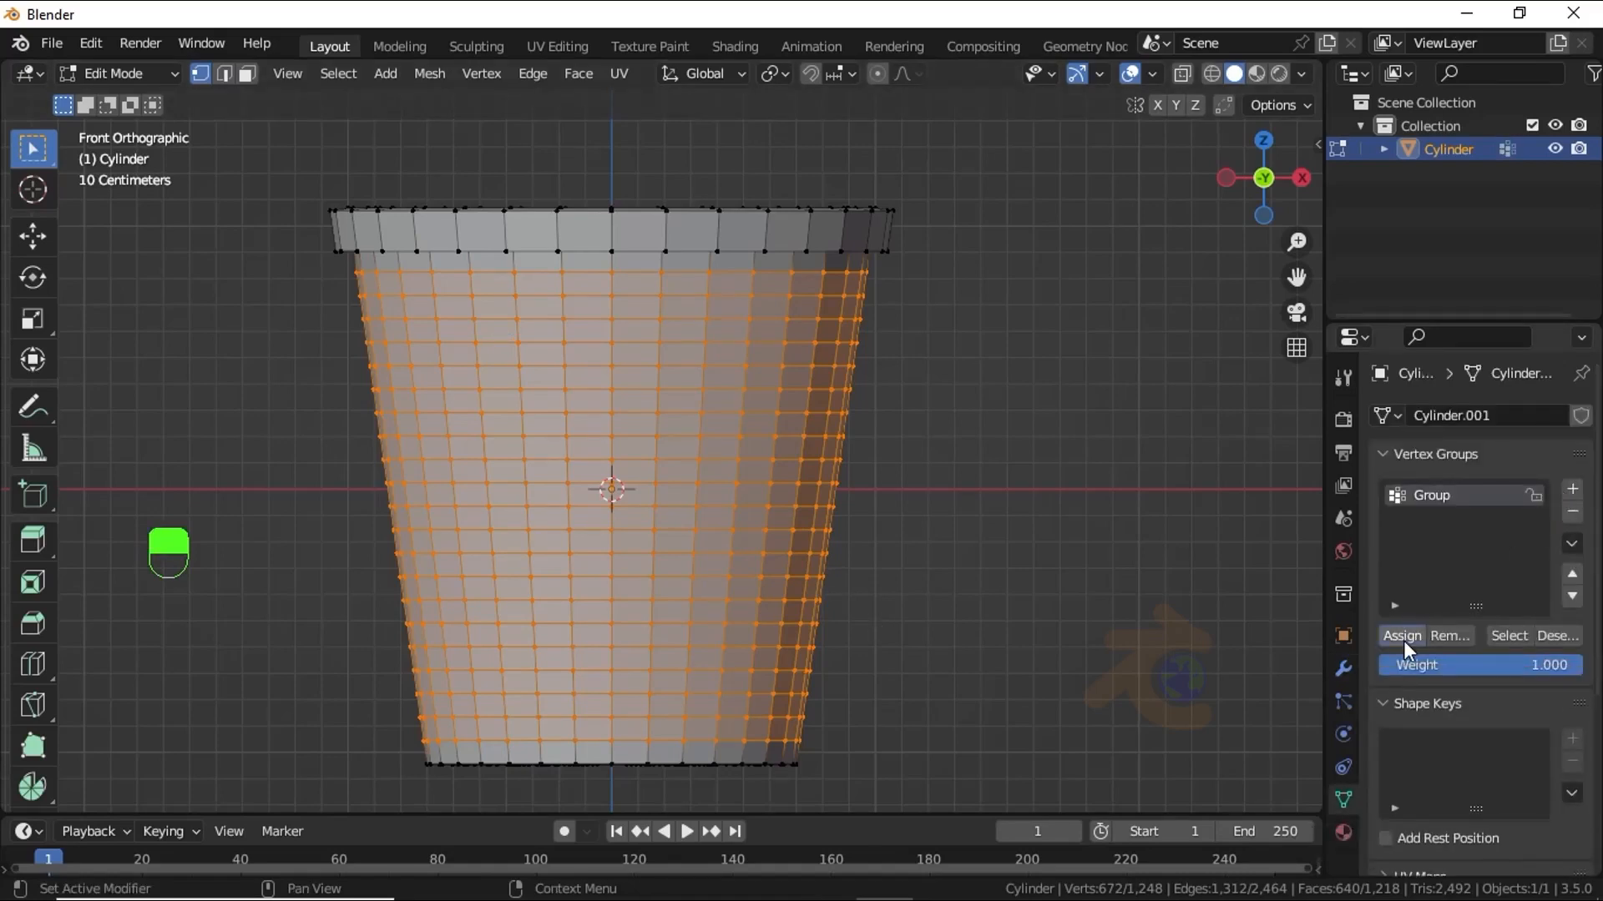
{"action": "key", "text": "alt+a"}
{"action": "left_click", "coordinate": [1511, 634]}
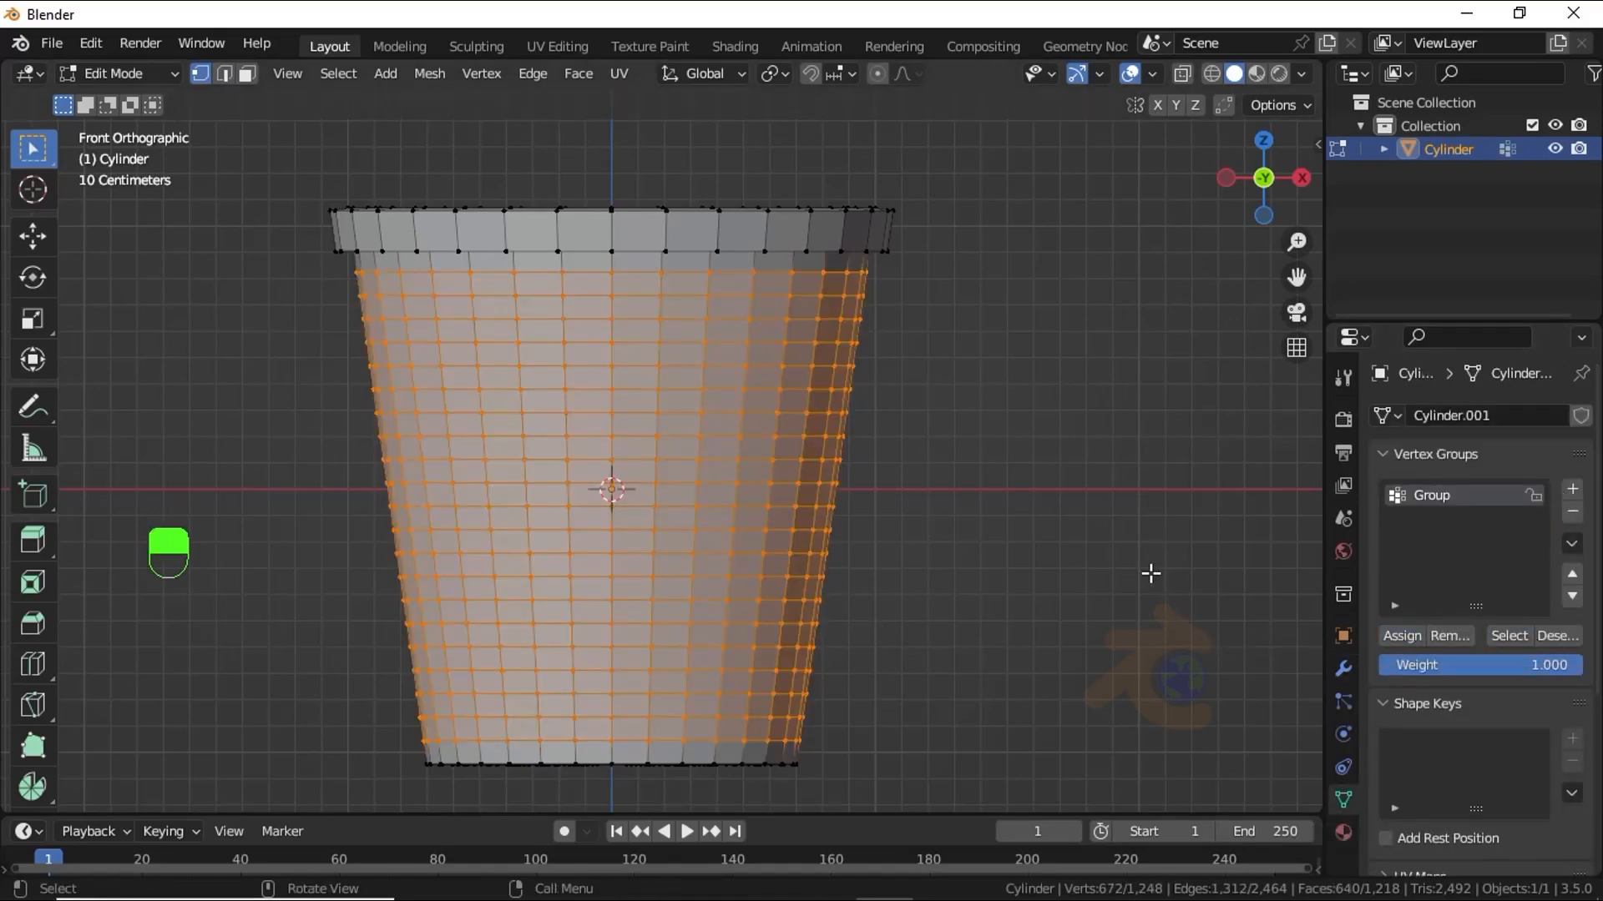
Clear the vertex selection, return to Object Mode, and shade the container smooth with Auto Smooth enabled at 30°
{"action": "key", "text": "alt+a"}
{"action": "key", "text": "Tab"}
{"action": "right_click", "coordinate": [822, 350]}
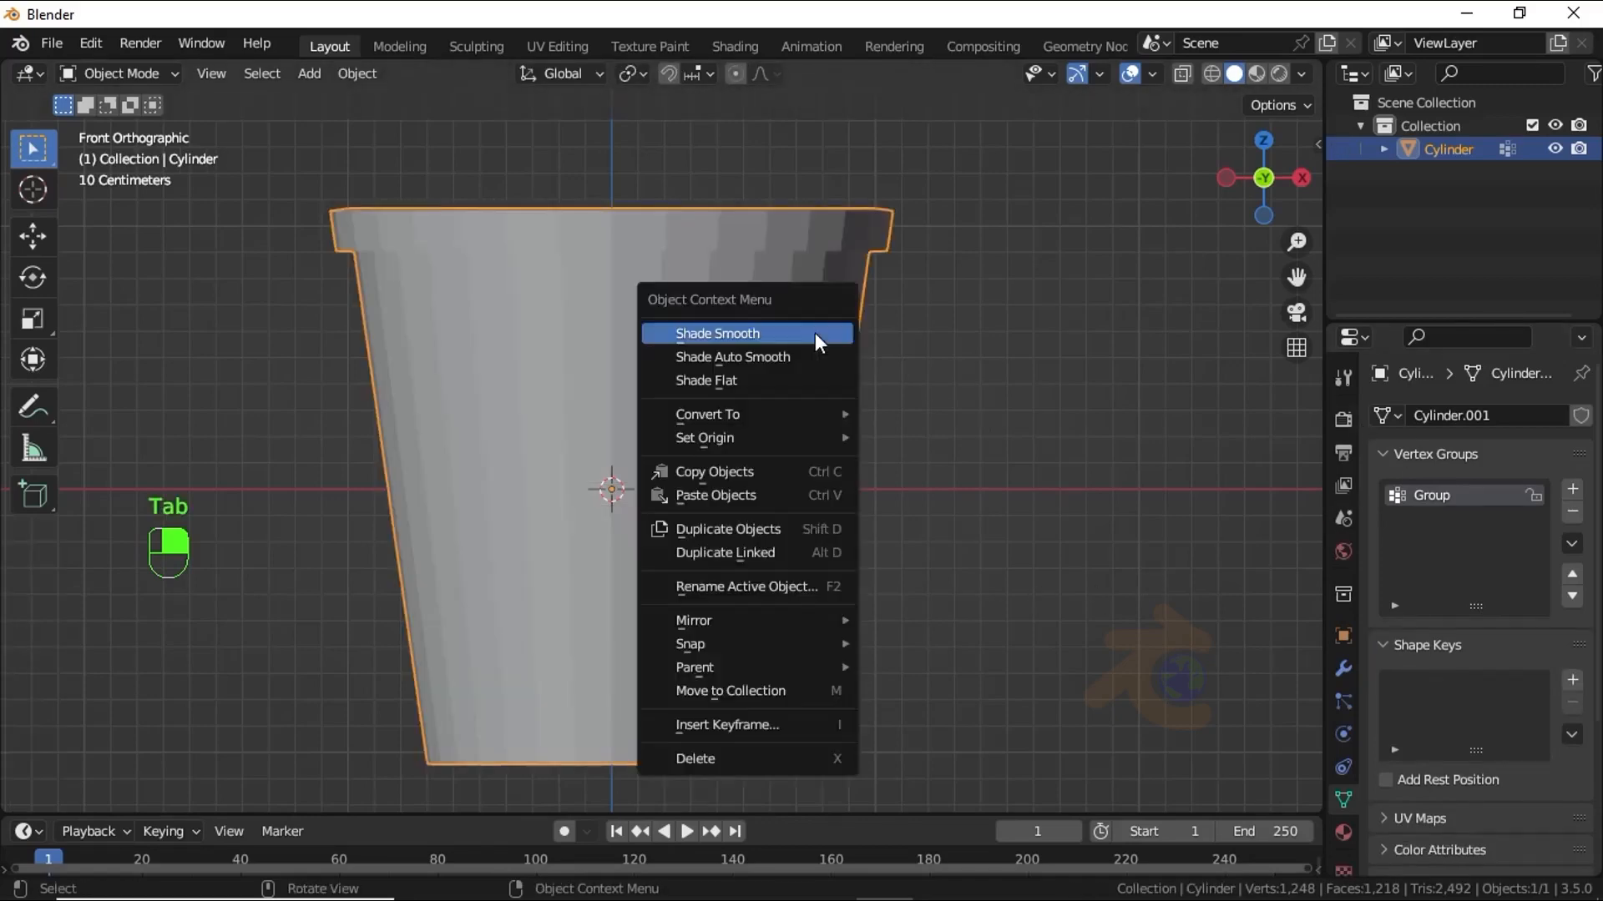
{"action": "left_click", "coordinate": [822, 351]}
{"action": "scroll", "coordinate": [1494, 752], "scroll_direction": "down", "scroll_amount": 5}
{"action": "left_click", "coordinate": [1410, 728]}
{"action": "left_click", "coordinate": [1464, 769]}
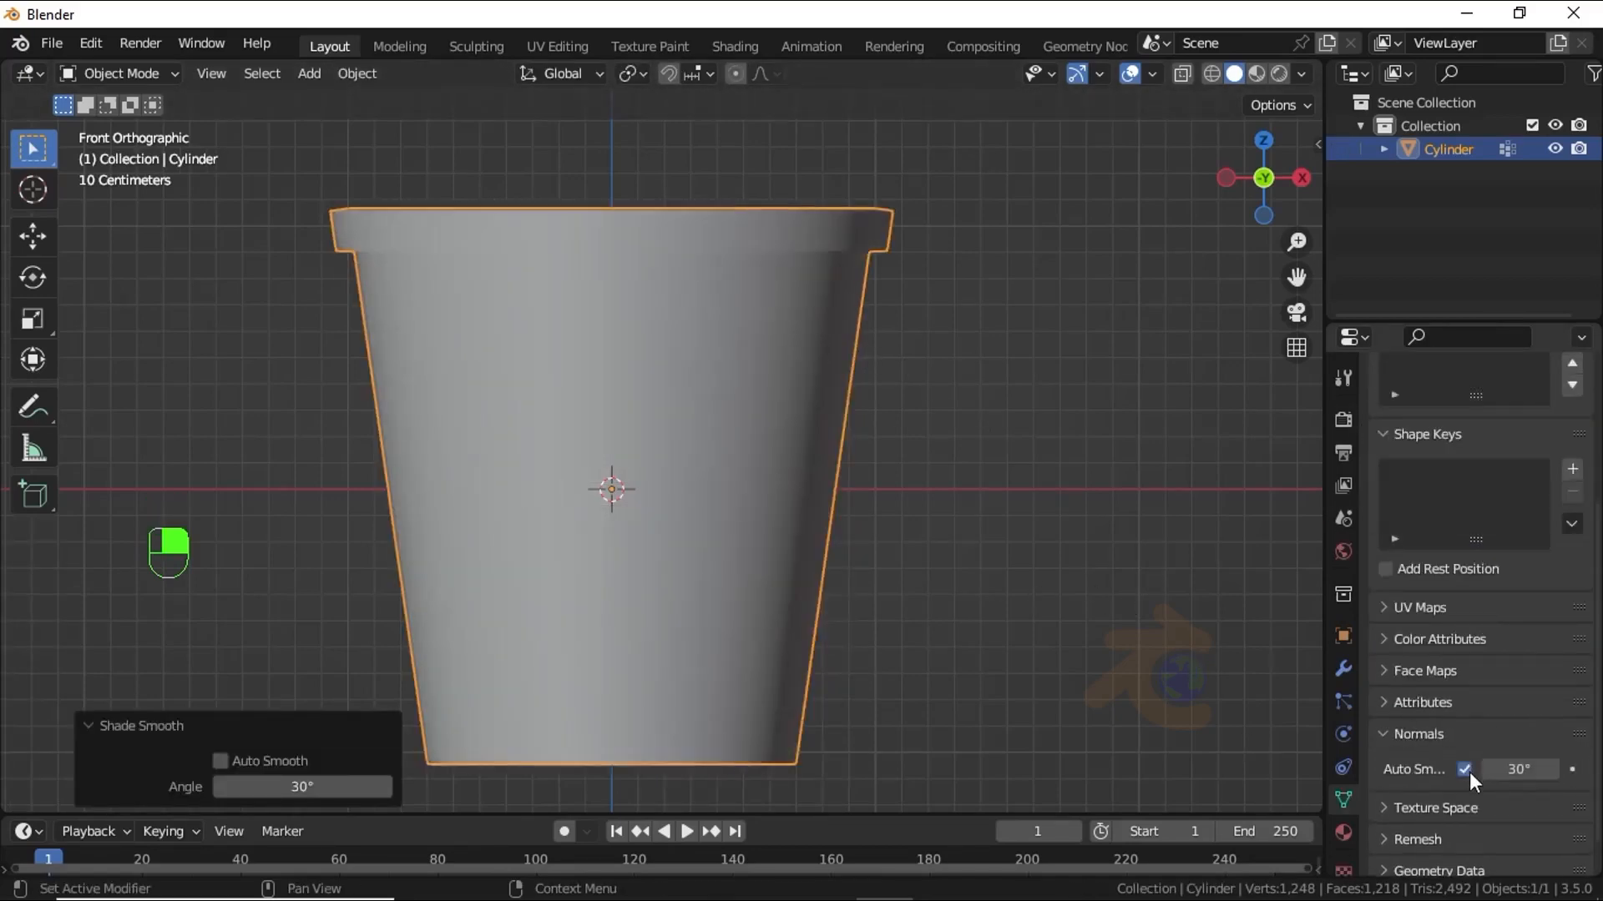
{"action": "left_click", "coordinate": [1129, 554]}
Enable Cavity in the viewport's solid shading options and change its cavity type
{"action": "left_click", "coordinate": [1301, 74]}
{"action": "left_click", "coordinate": [1196, 600]}
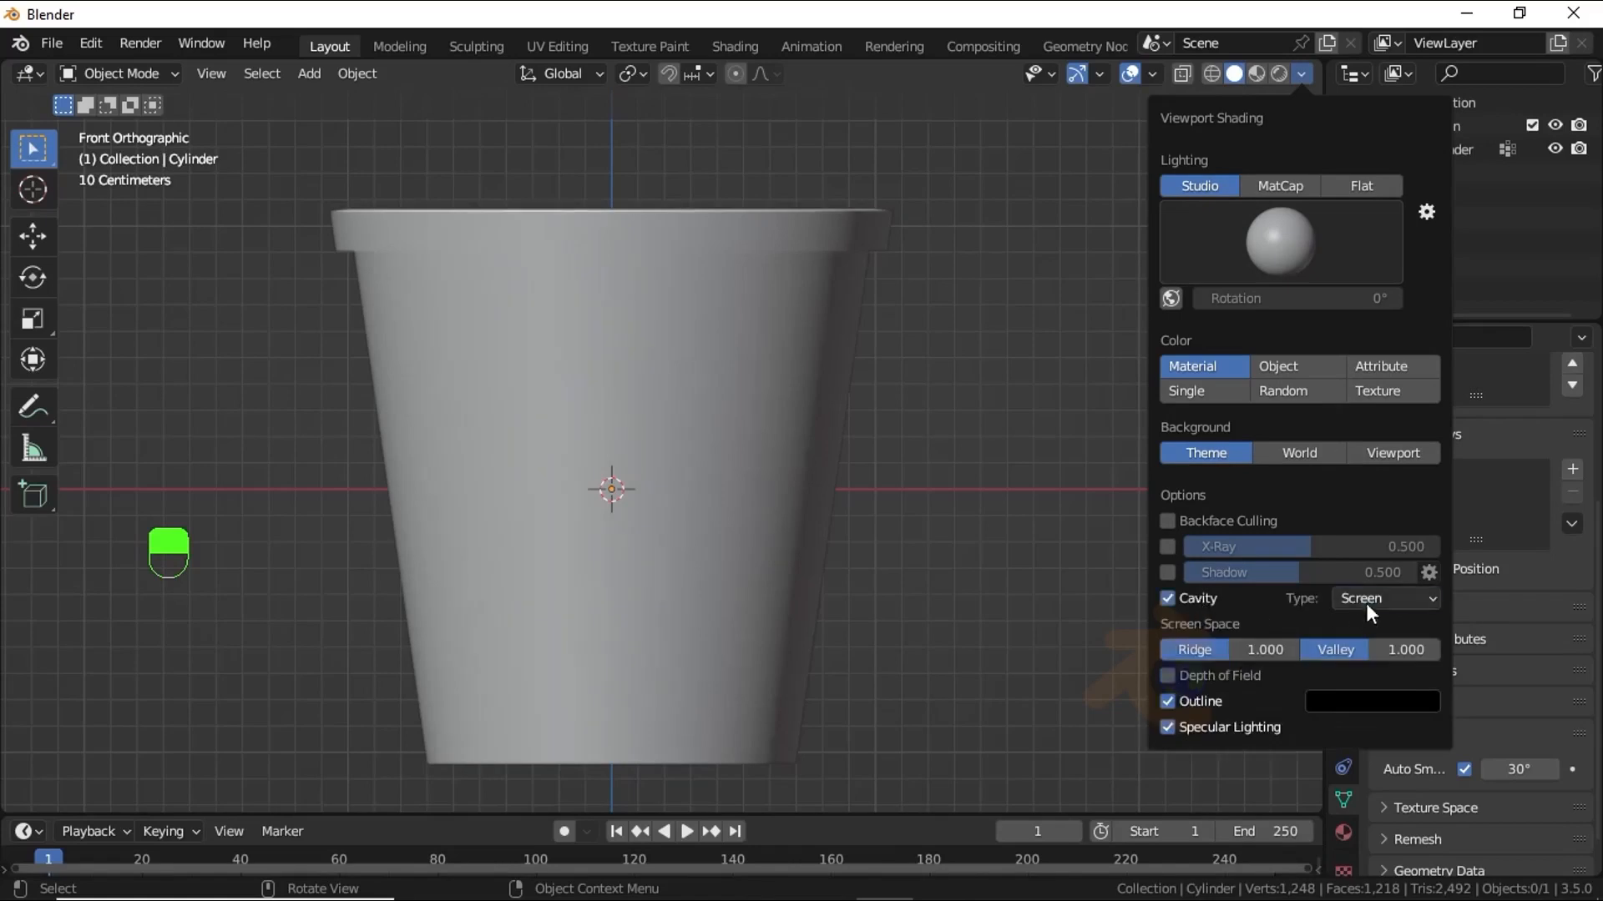
{"action": "left_click", "coordinate": [1367, 599]}
{"action": "left_click", "coordinate": [1374, 673]}
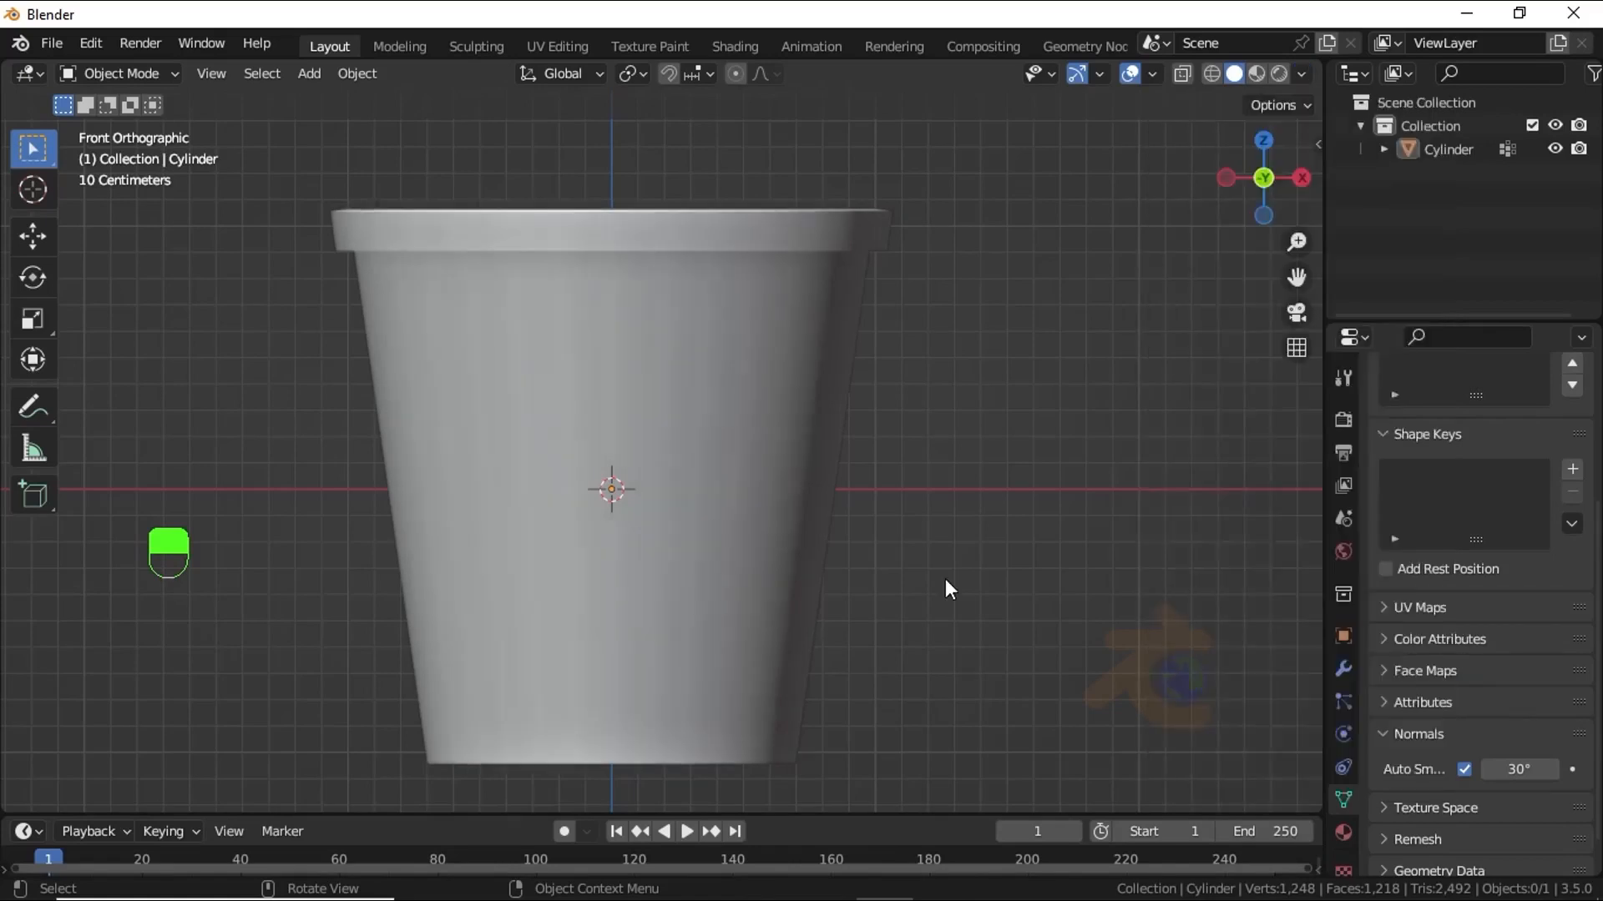
Switch the container to Texture Paint mode and add a 1024 × 1024 px Displacement paint slot named Cylinder Displacement
{"action": "left_click", "coordinate": [1334, 672]}
{"action": "left_click", "coordinate": [1419, 417]}
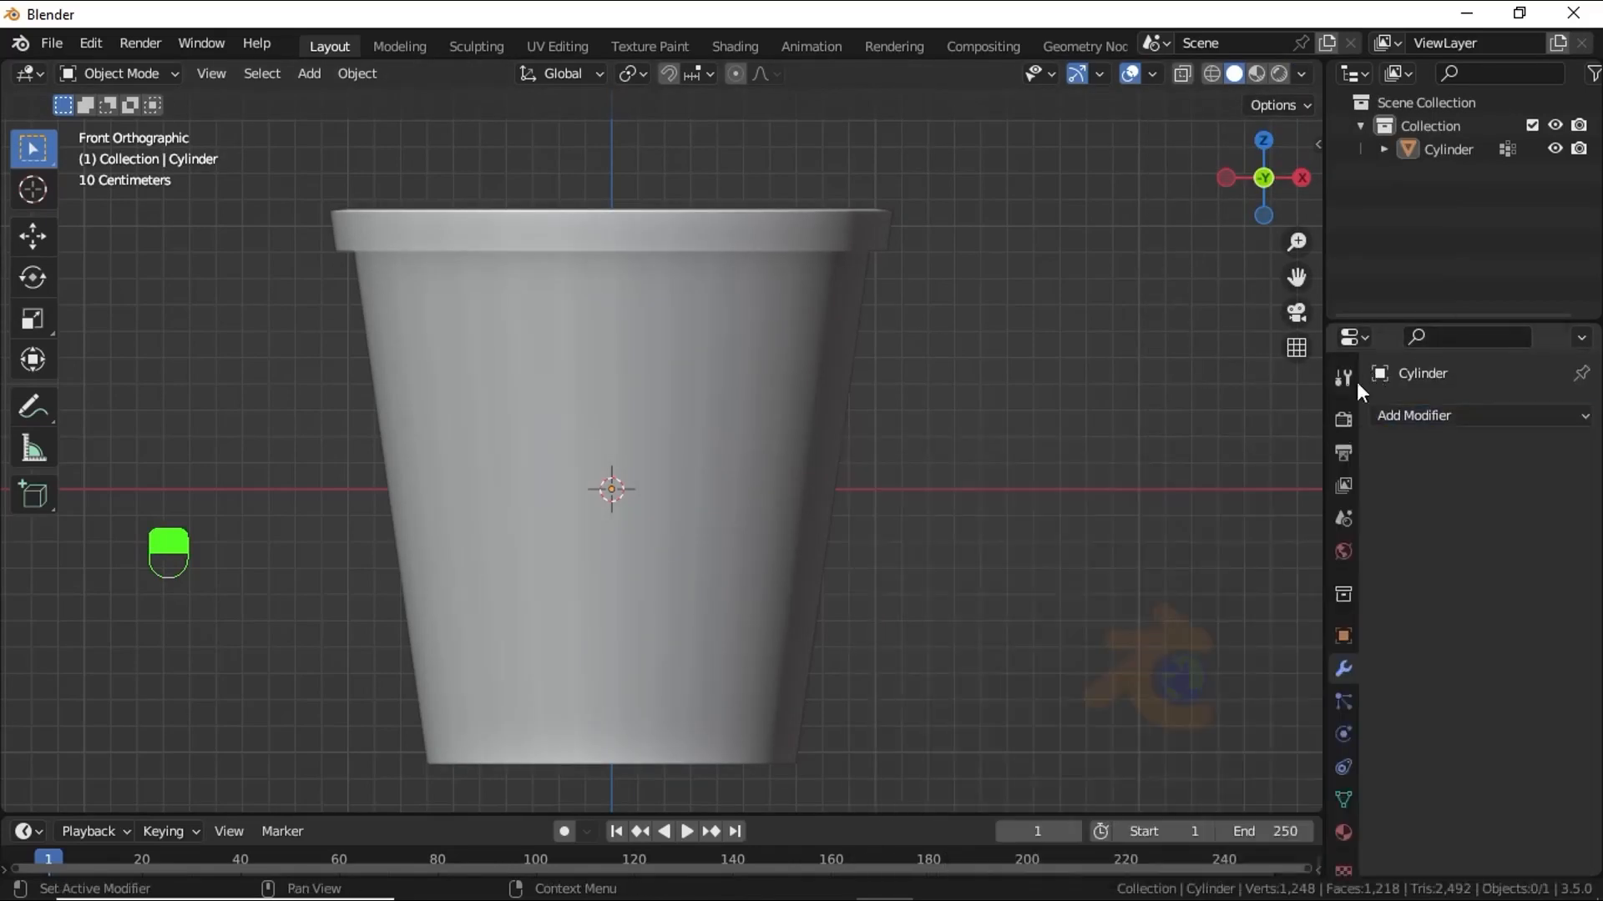
{"action": "left_click", "coordinate": [121, 74]}
{"action": "left_click", "coordinate": [125, 229]}
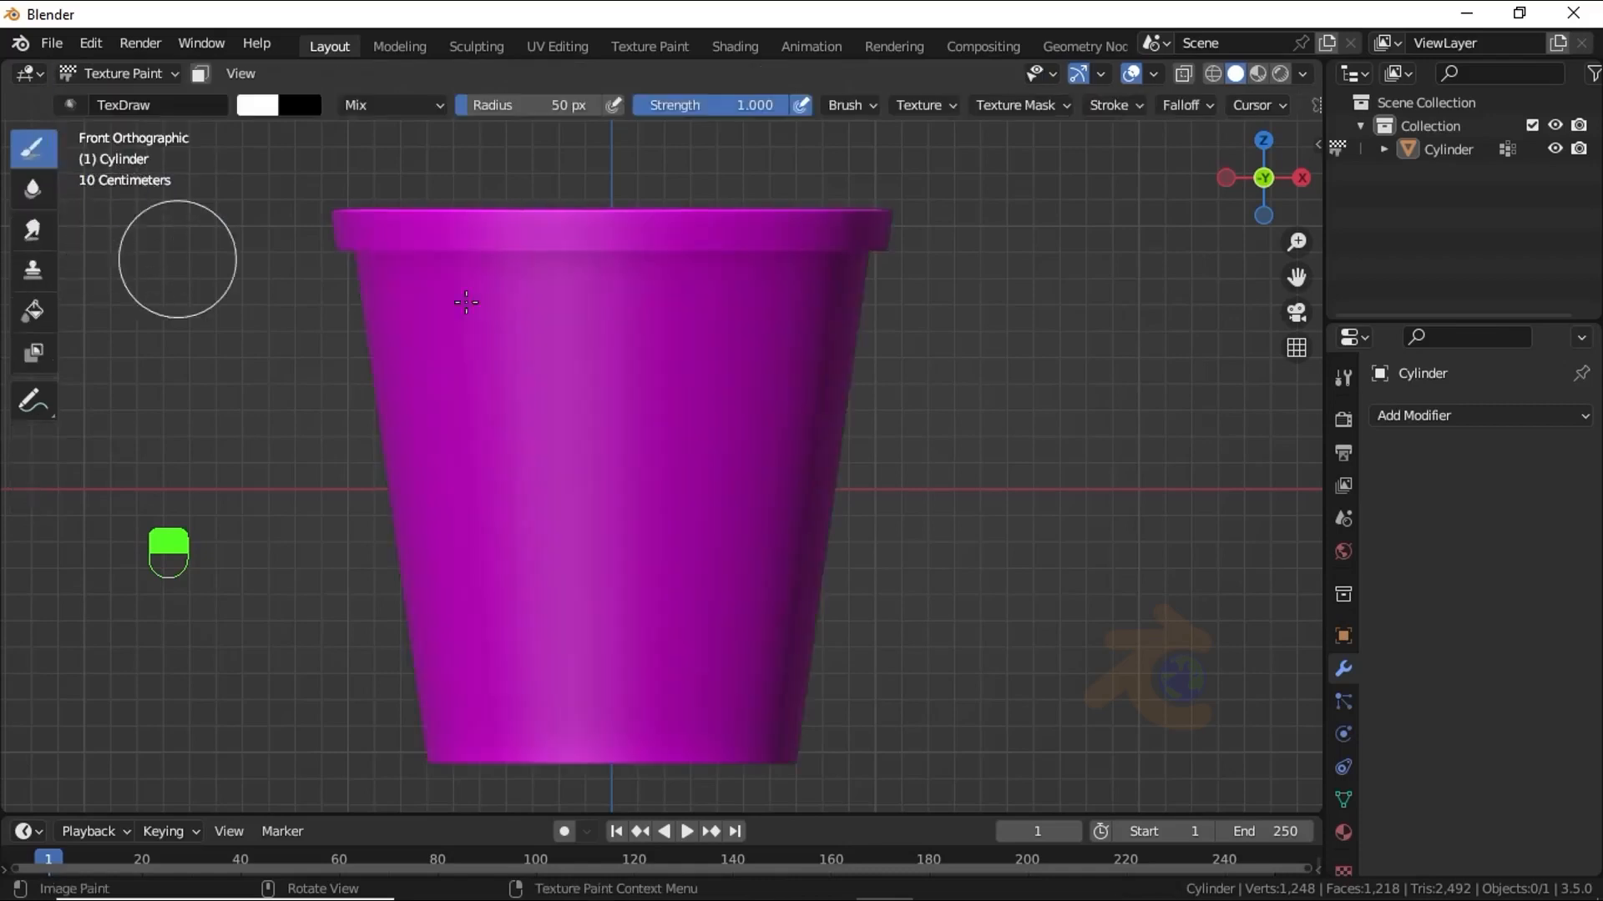
{"action": "left_click", "coordinate": [1341, 375]}
{"action": "left_click", "coordinate": [1569, 499]}
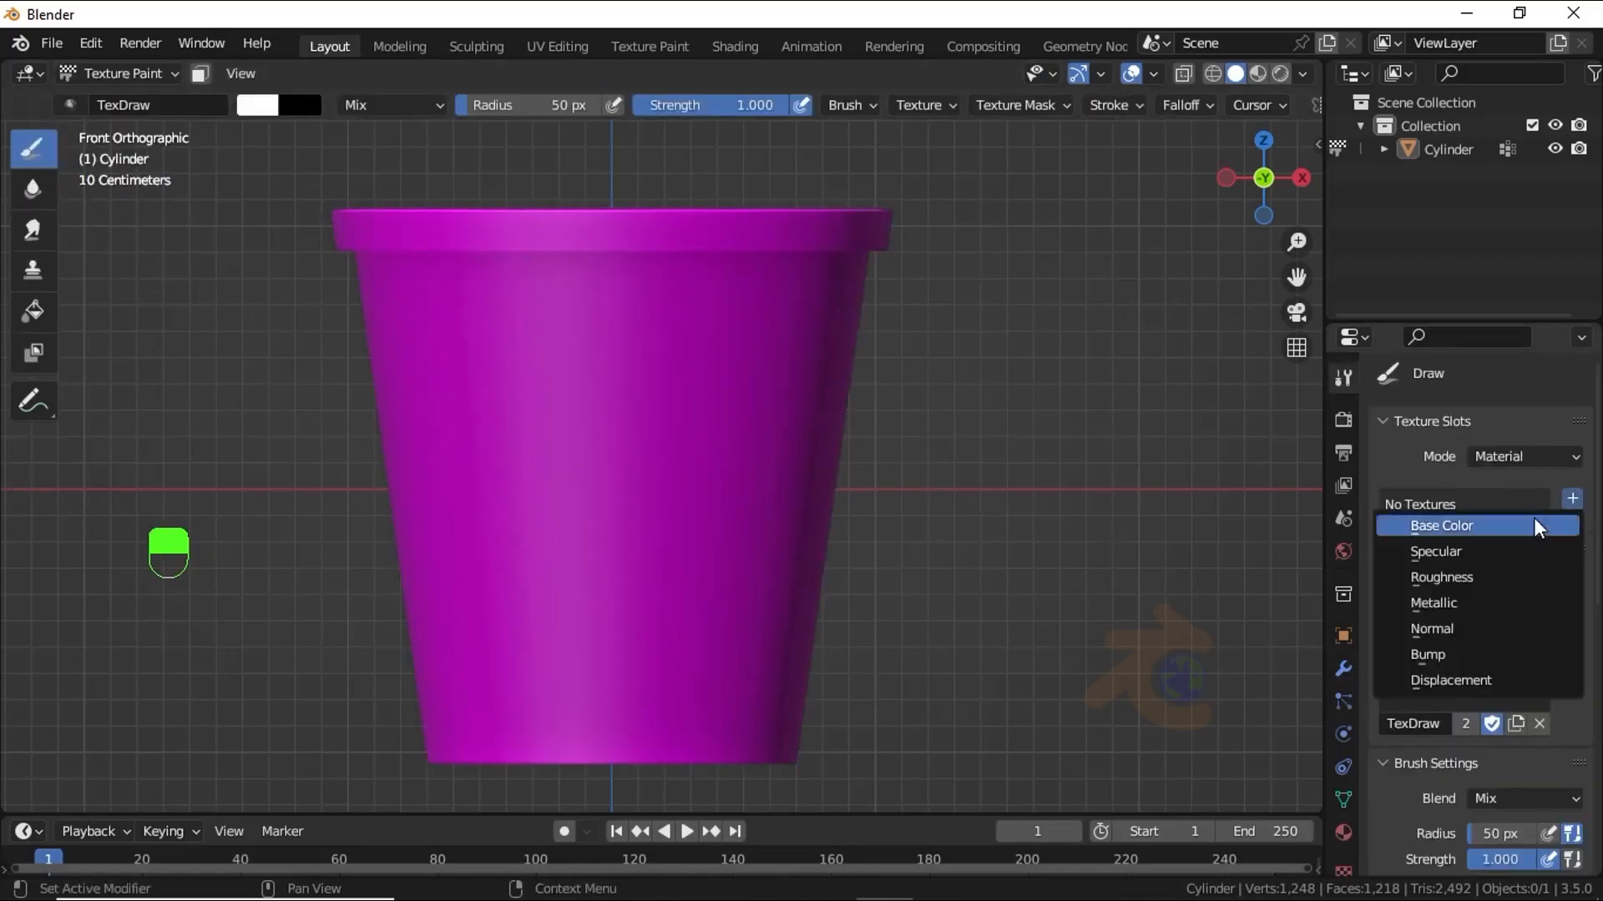
{"action": "left_click", "coordinate": [1462, 680]}
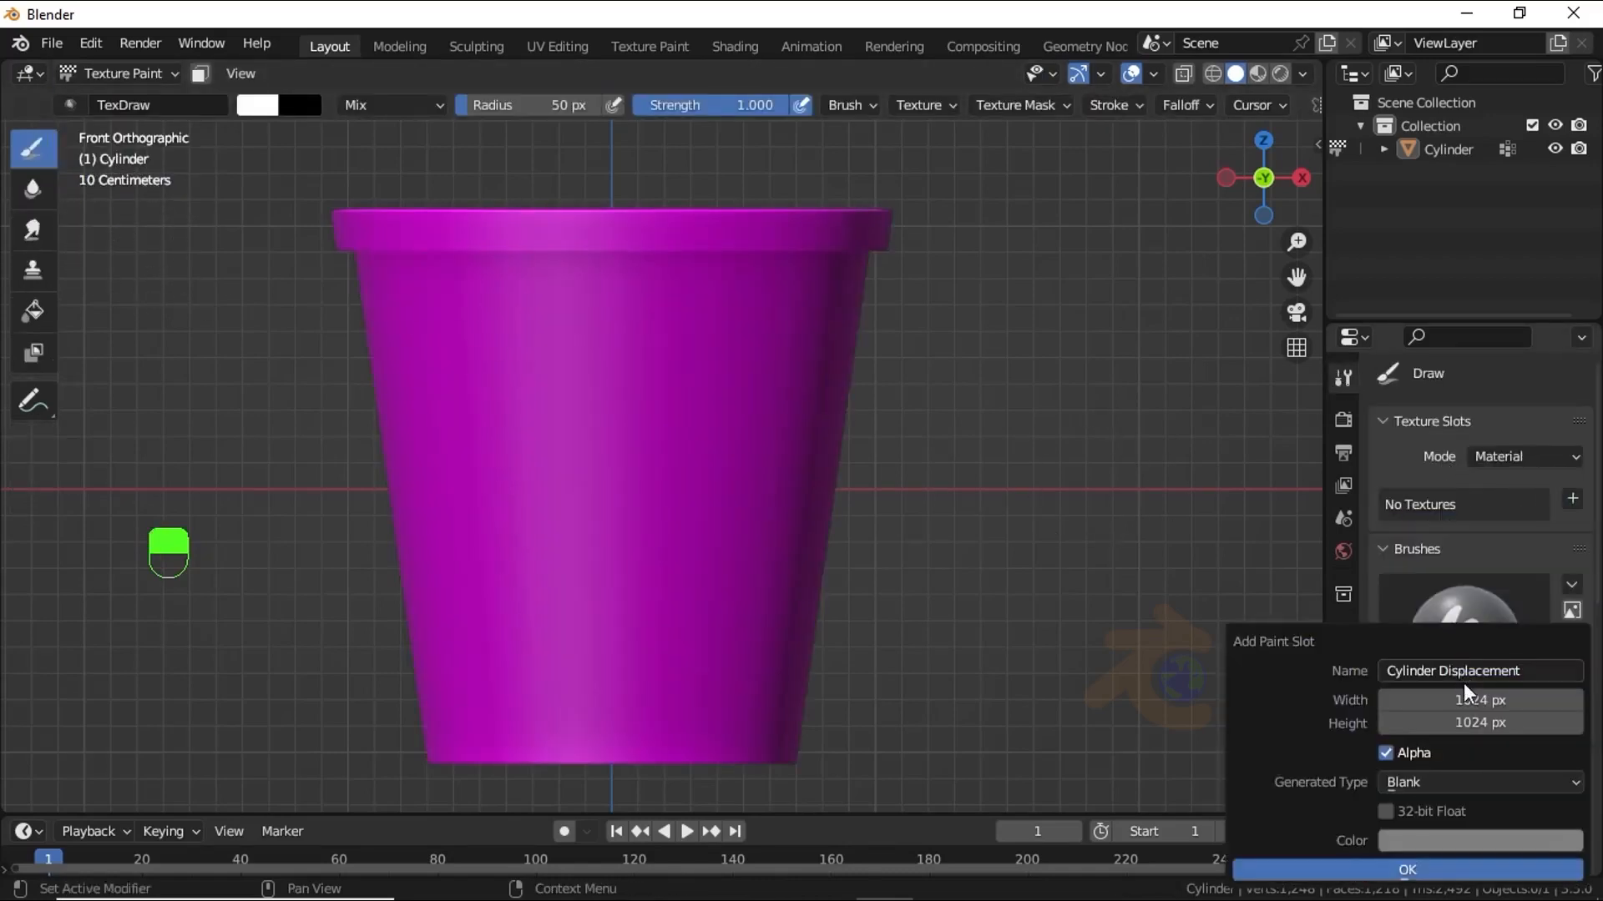
{"action": "left_click", "coordinate": [1409, 871]}
Create a new brush texture and load the flower image untitled.png from the Desktop into it
{"action": "scroll", "coordinate": [1551, 721], "scroll_direction": "down", "scroll_amount": 10}
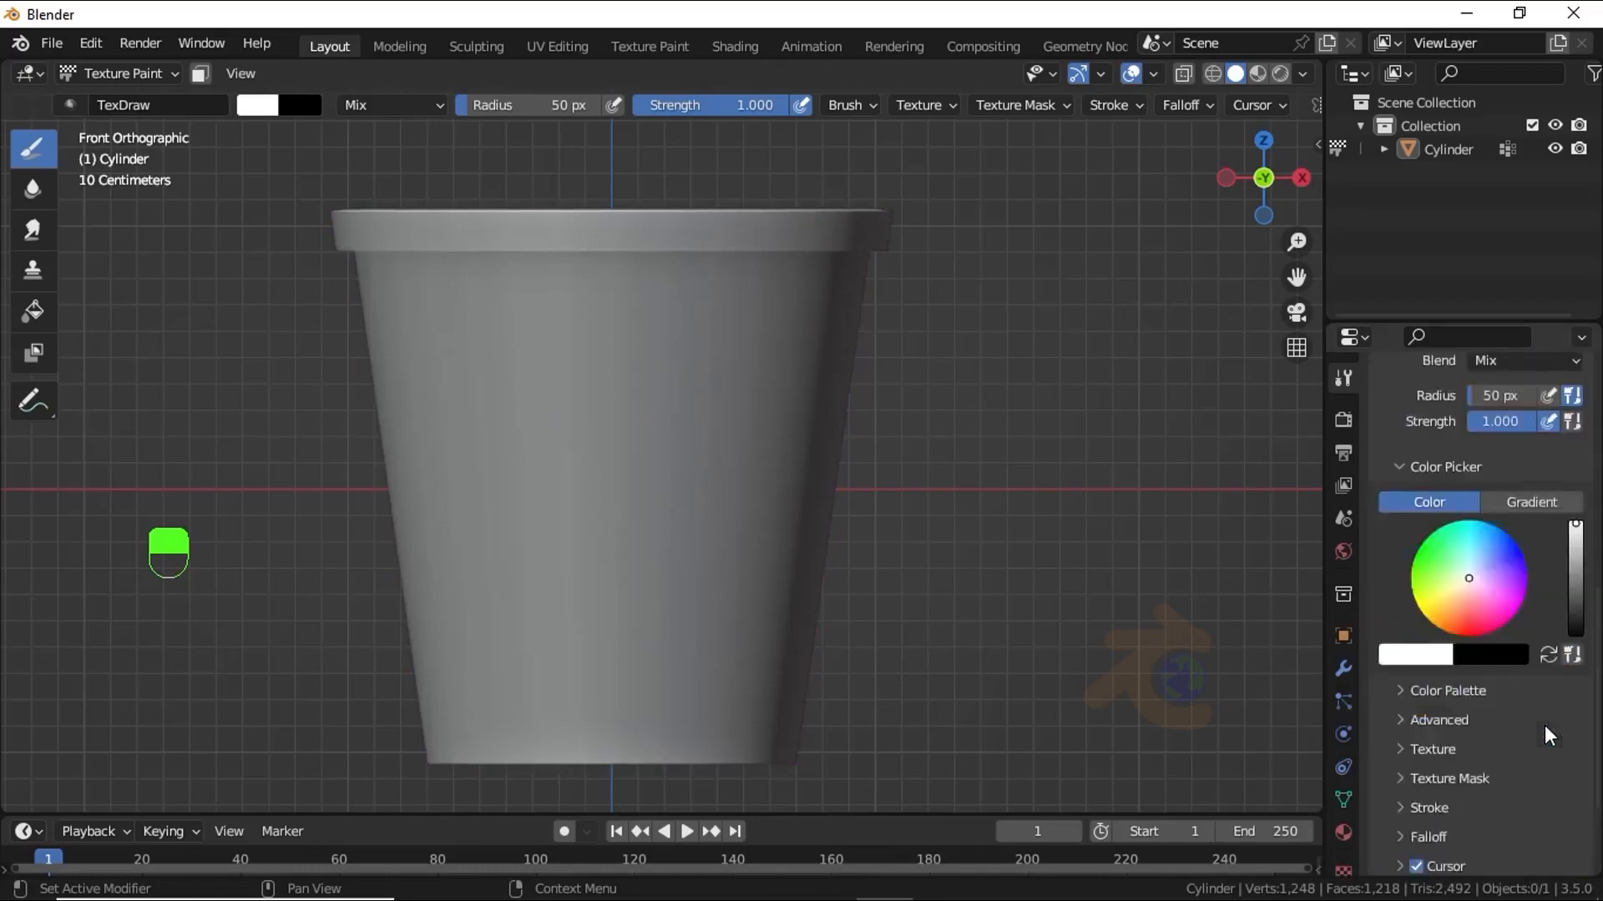
{"action": "left_click", "coordinate": [1440, 749]}
{"action": "scroll", "coordinate": [1440, 756], "scroll_direction": "down", "scroll_amount": 5}
{"action": "left_click", "coordinate": [1449, 746]}
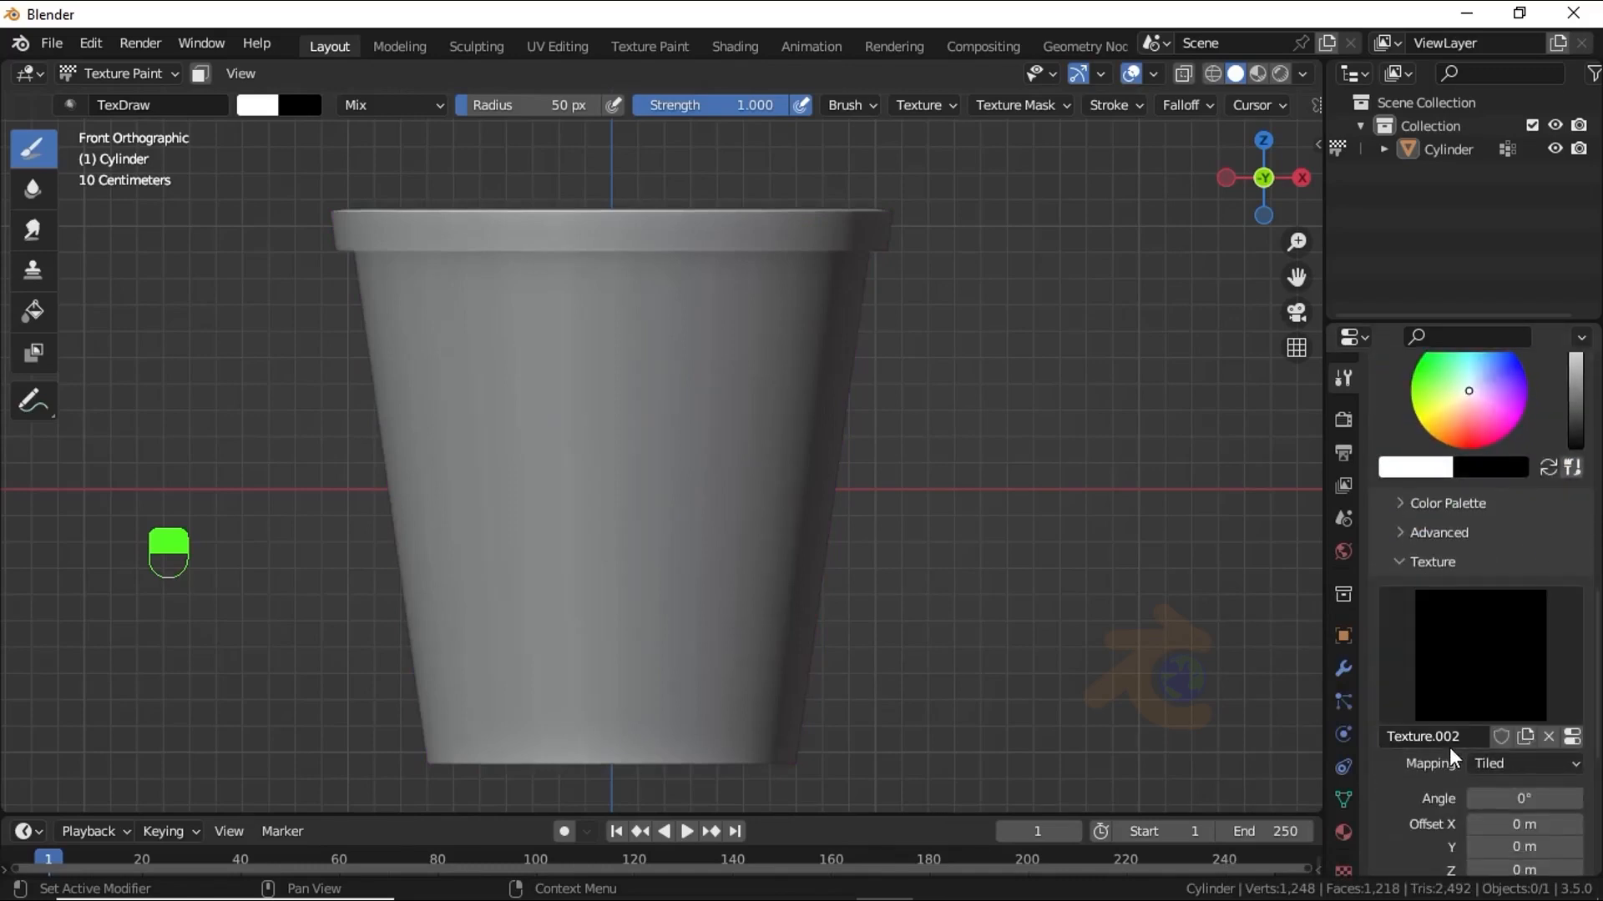
{"action": "left_click", "coordinate": [1567, 744]}
{"action": "left_click", "coordinate": [1536, 795]}
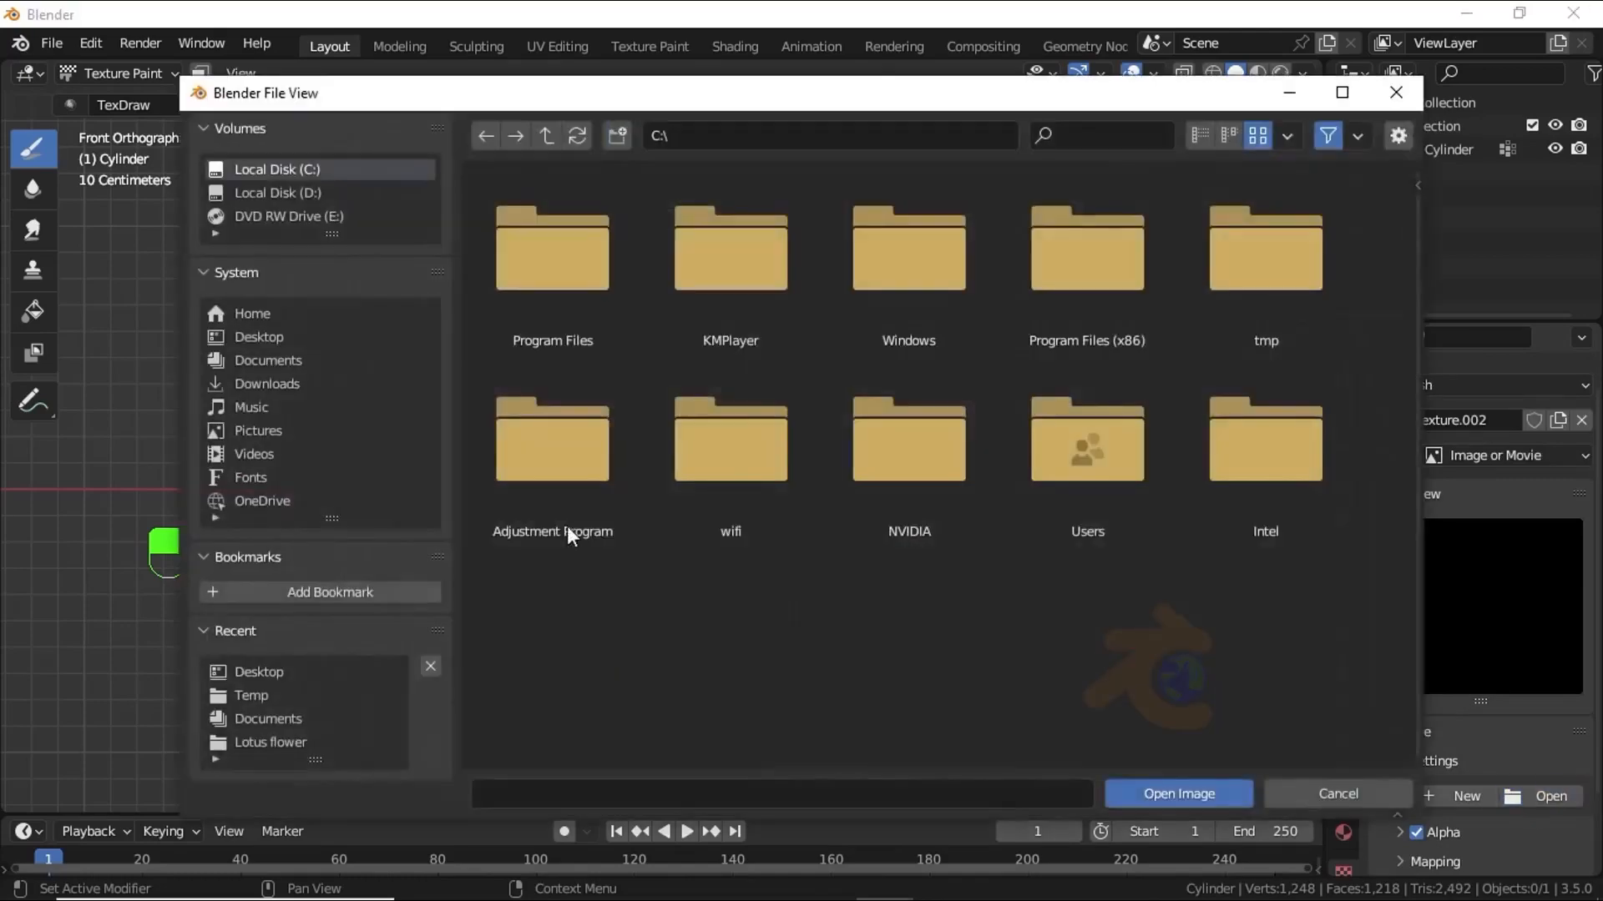
{"action": "left_click", "coordinate": [276, 338]}
{"action": "double_click", "coordinate": [1008, 469]}
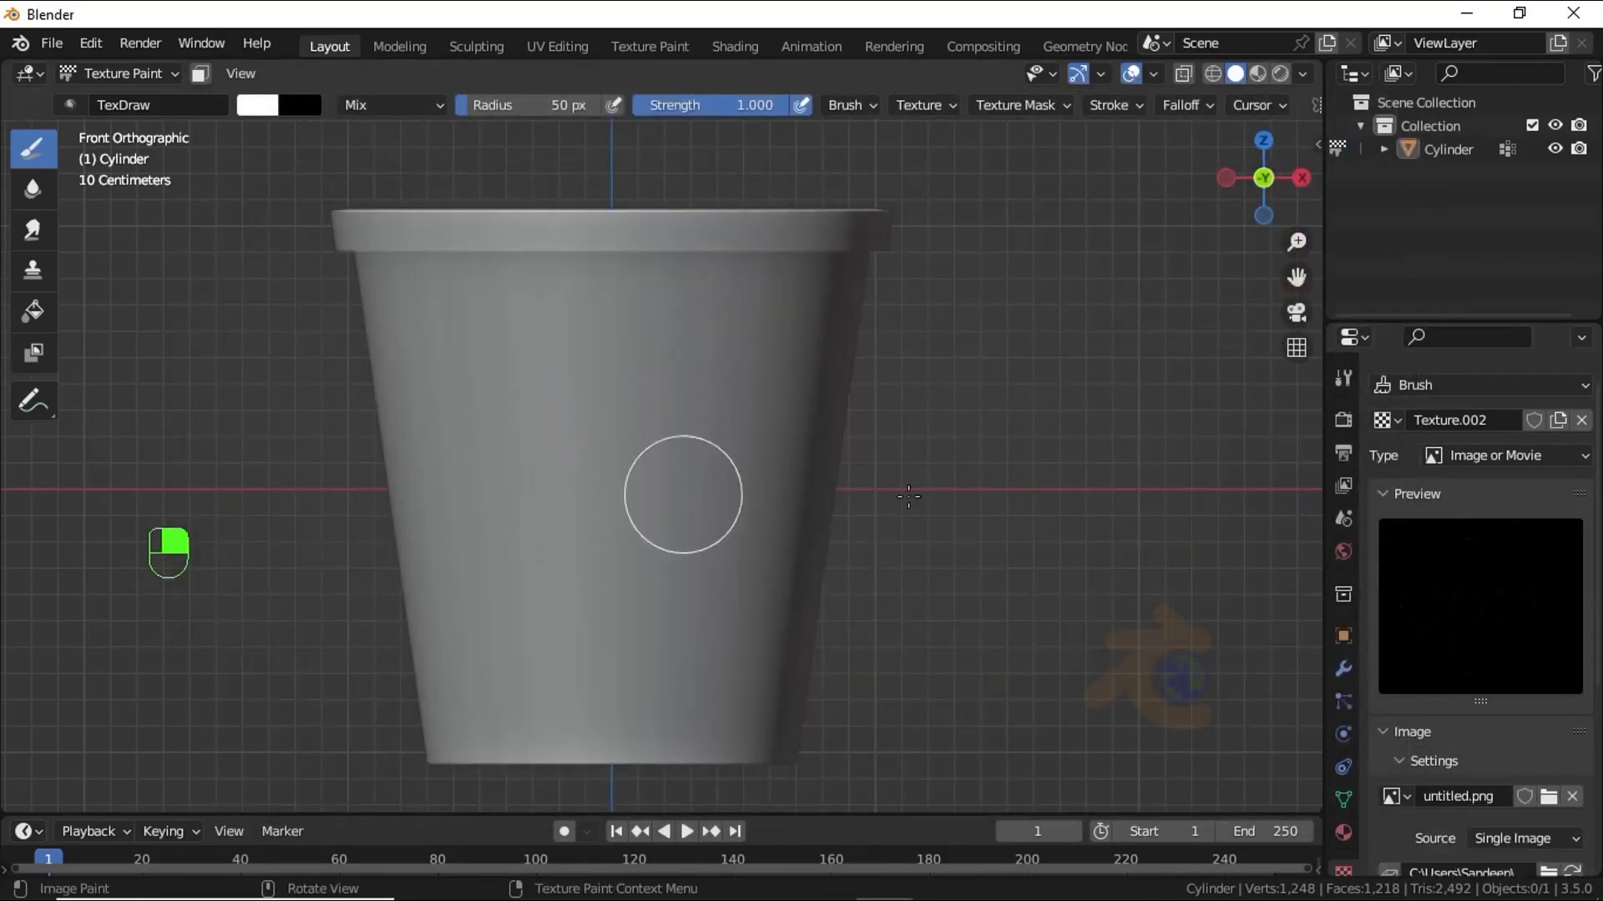
Set the brush texture's mapping to Stencil, then move and scale the flower stencil onto the centre of the front wall
{"action": "left_click", "coordinate": [1343, 378]}
{"action": "scroll", "coordinate": [1469, 664], "scroll_direction": "down", "scroll_amount": 10}
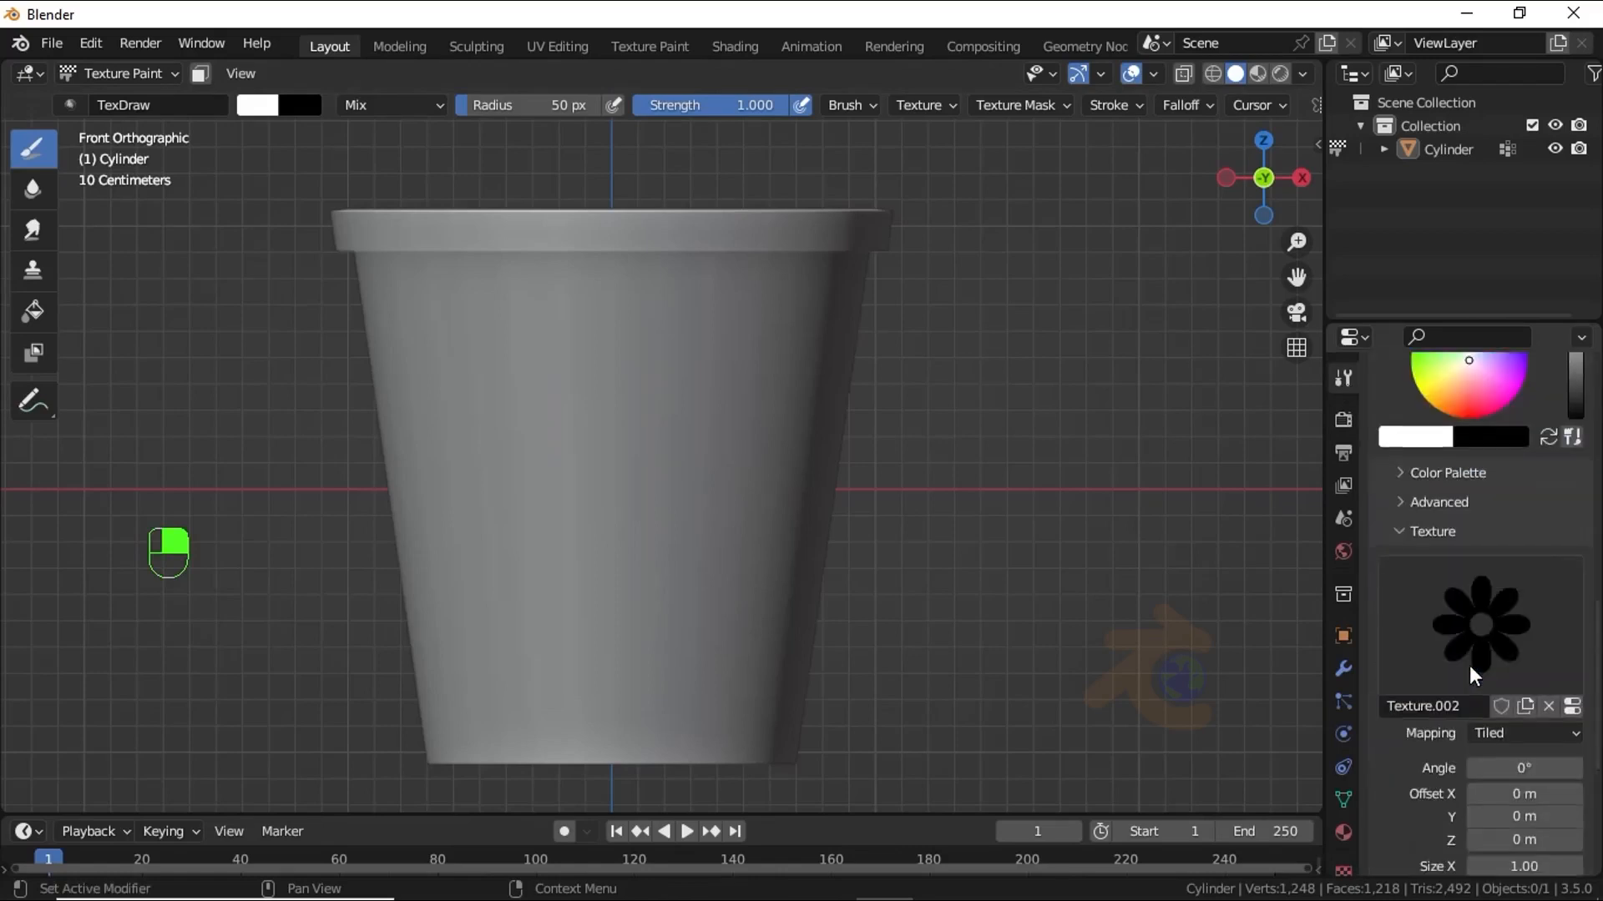
{"action": "left_click", "coordinate": [1494, 733]}
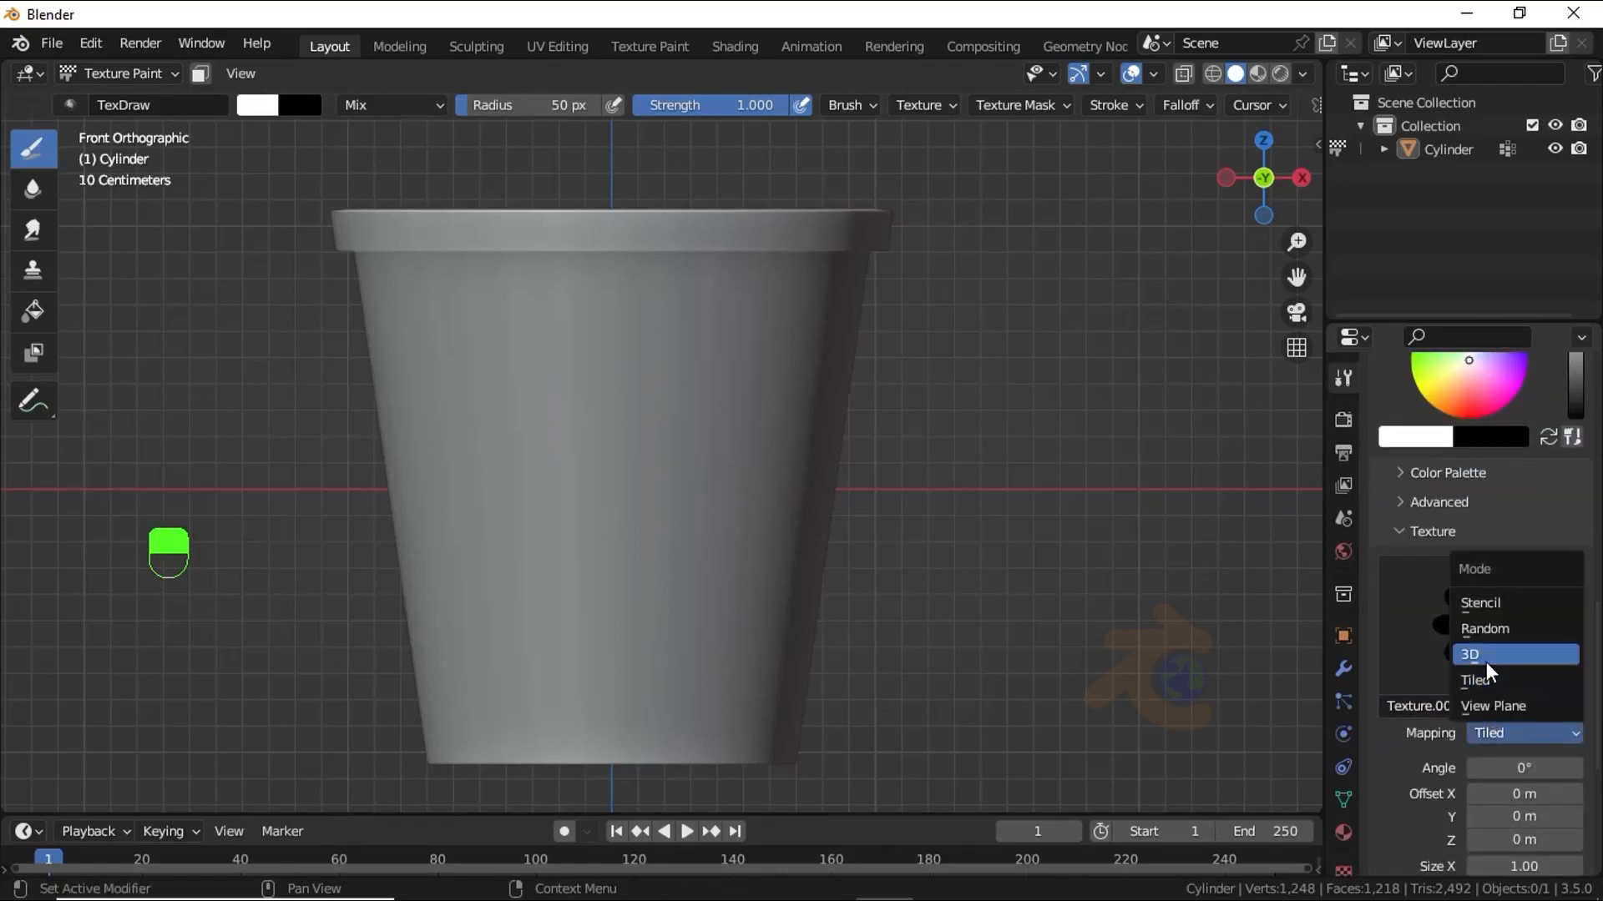
{"action": "left_click", "coordinate": [1486, 602]}
{"action": "right_click_drag", "start_coordinate": [315, 501], "coordinate": [622, 501]}
{"action": "right_click_drag", "start_coordinate": [730, 549], "coordinate": [666, 514], "text": "shift"}
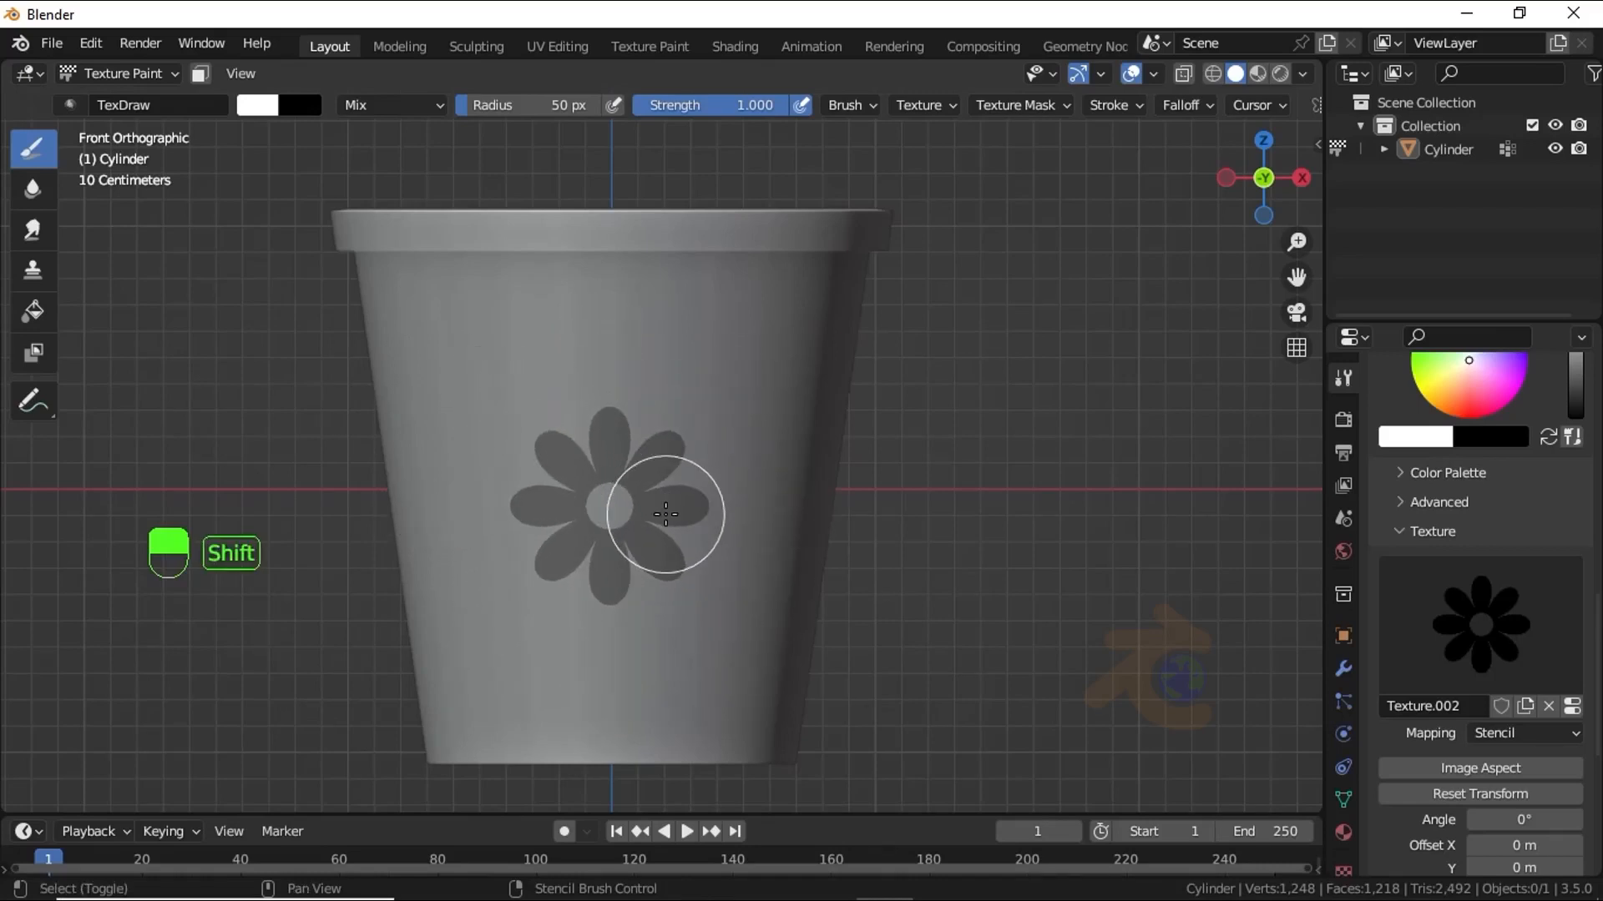
Paint the flower through the stencil onto the front wall and set the brush radius to 80 px
{"action": "mouse_move", "coordinate": [662, 504]}
{"action": "left_mouse_down"}
{"action": "mouse_move", "coordinate": [537, 530]}
{"action": "mouse_move", "coordinate": [579, 558]}
{"action": "left_mouse_up"}
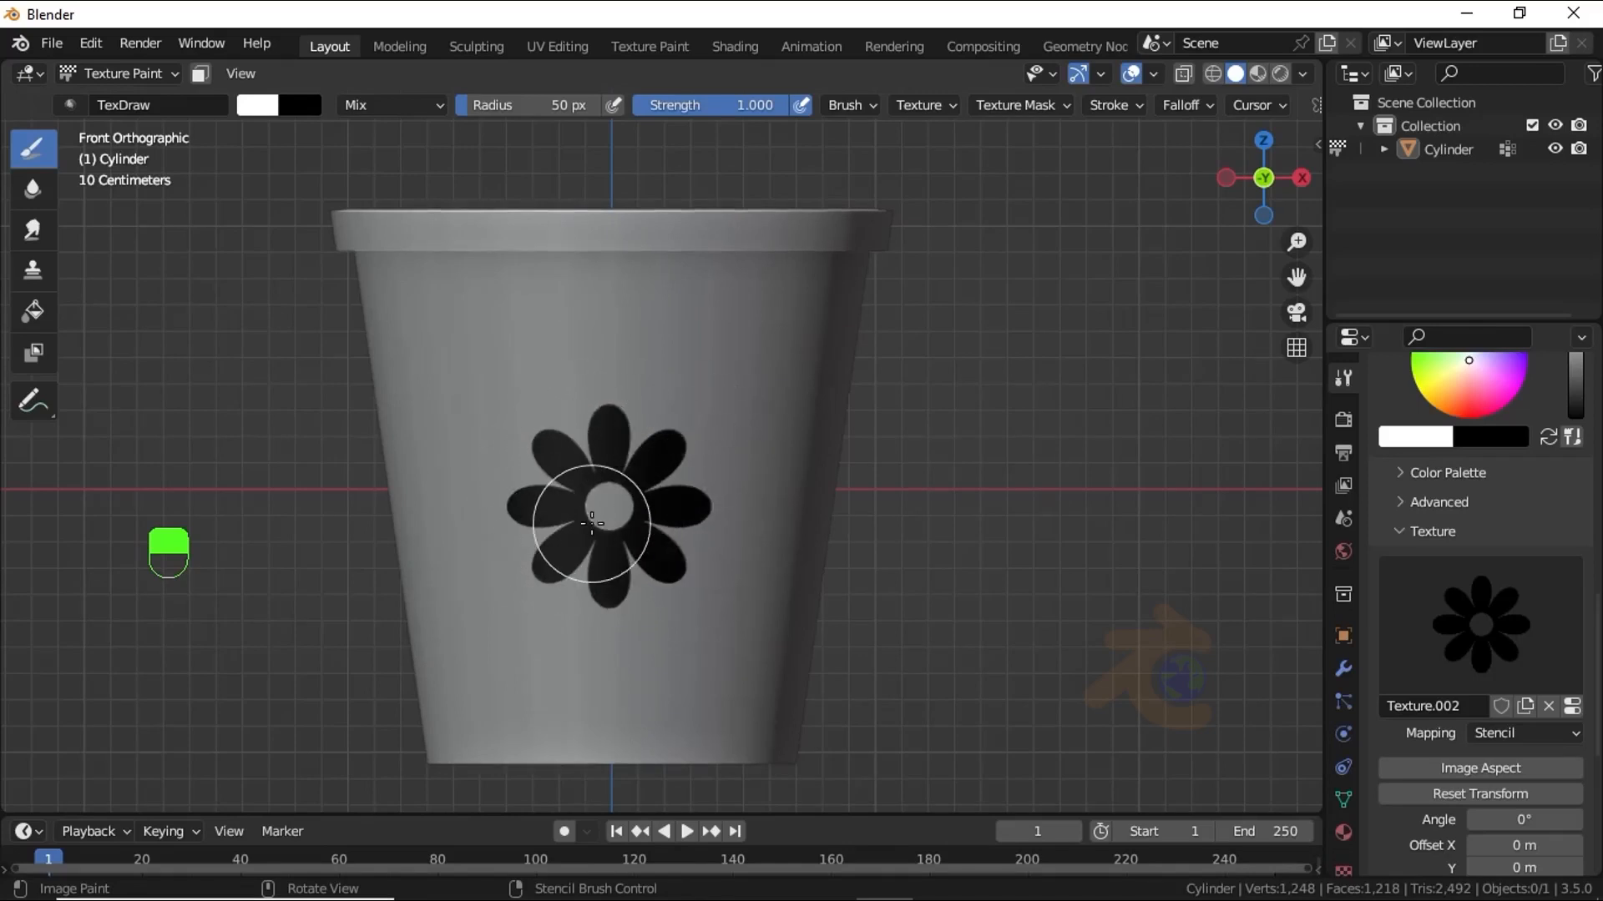
{"action": "key", "text": "f"}
{"action": "left_click", "coordinate": [597, 596]}
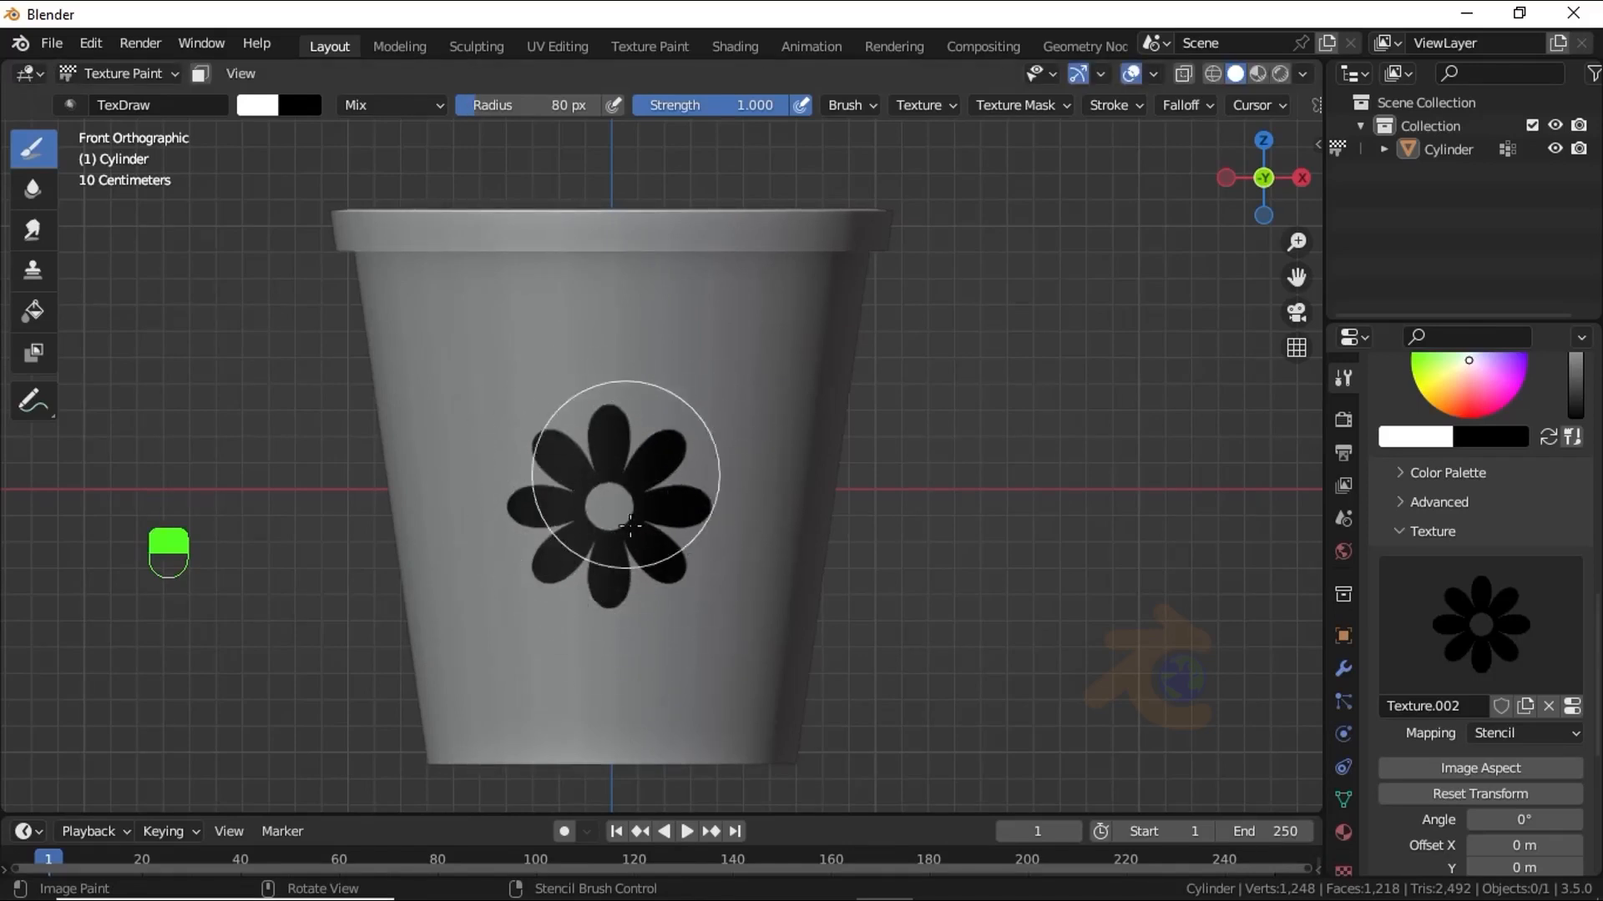
Rotate the container to 90° about Z and paint the flower through the stencil on the side facing front
{"action": "key", "text": "n"}
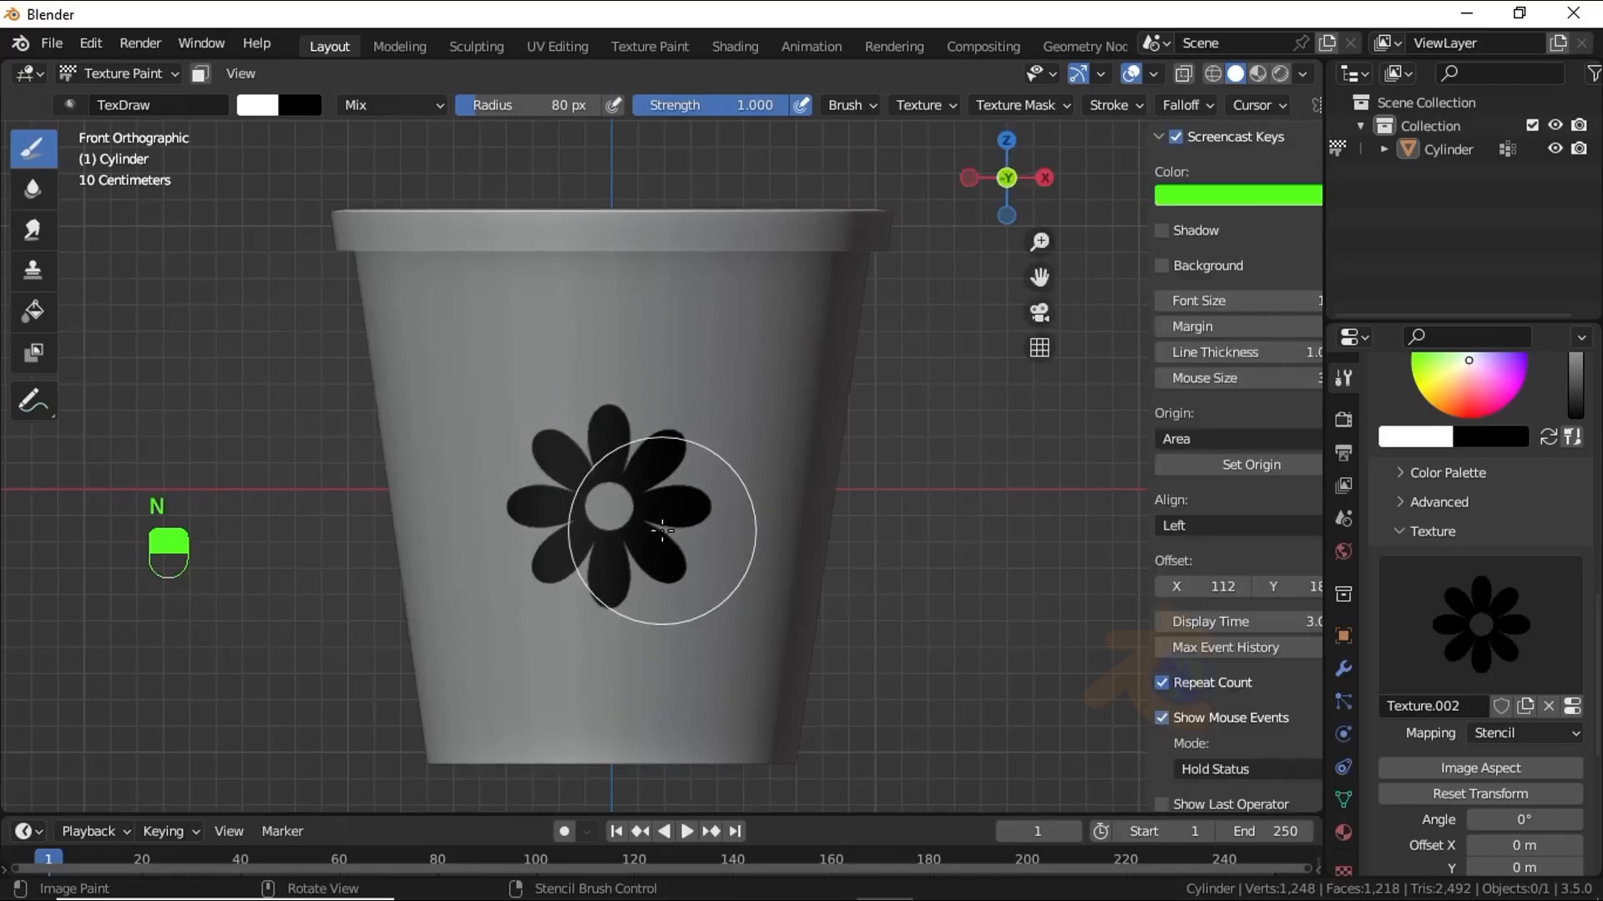
{"action": "left_click", "coordinate": [1309, 150]}
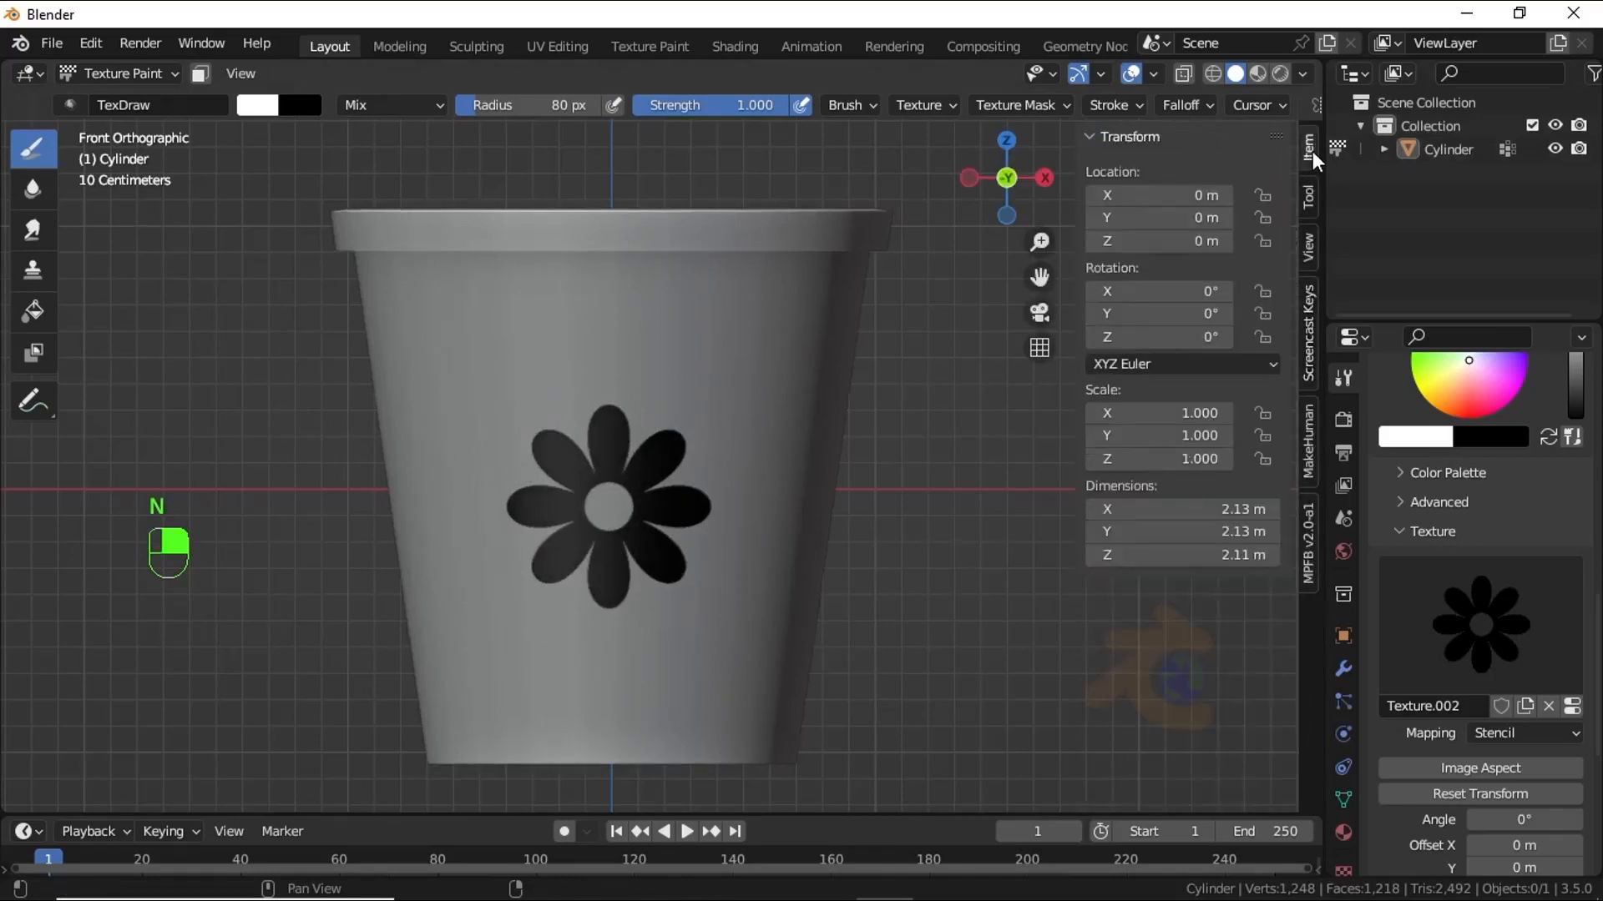
{"action": "left_click", "coordinate": [1192, 338]}
{"action": "type", "text": "90"}
{"action": "key", "text": "Return"}
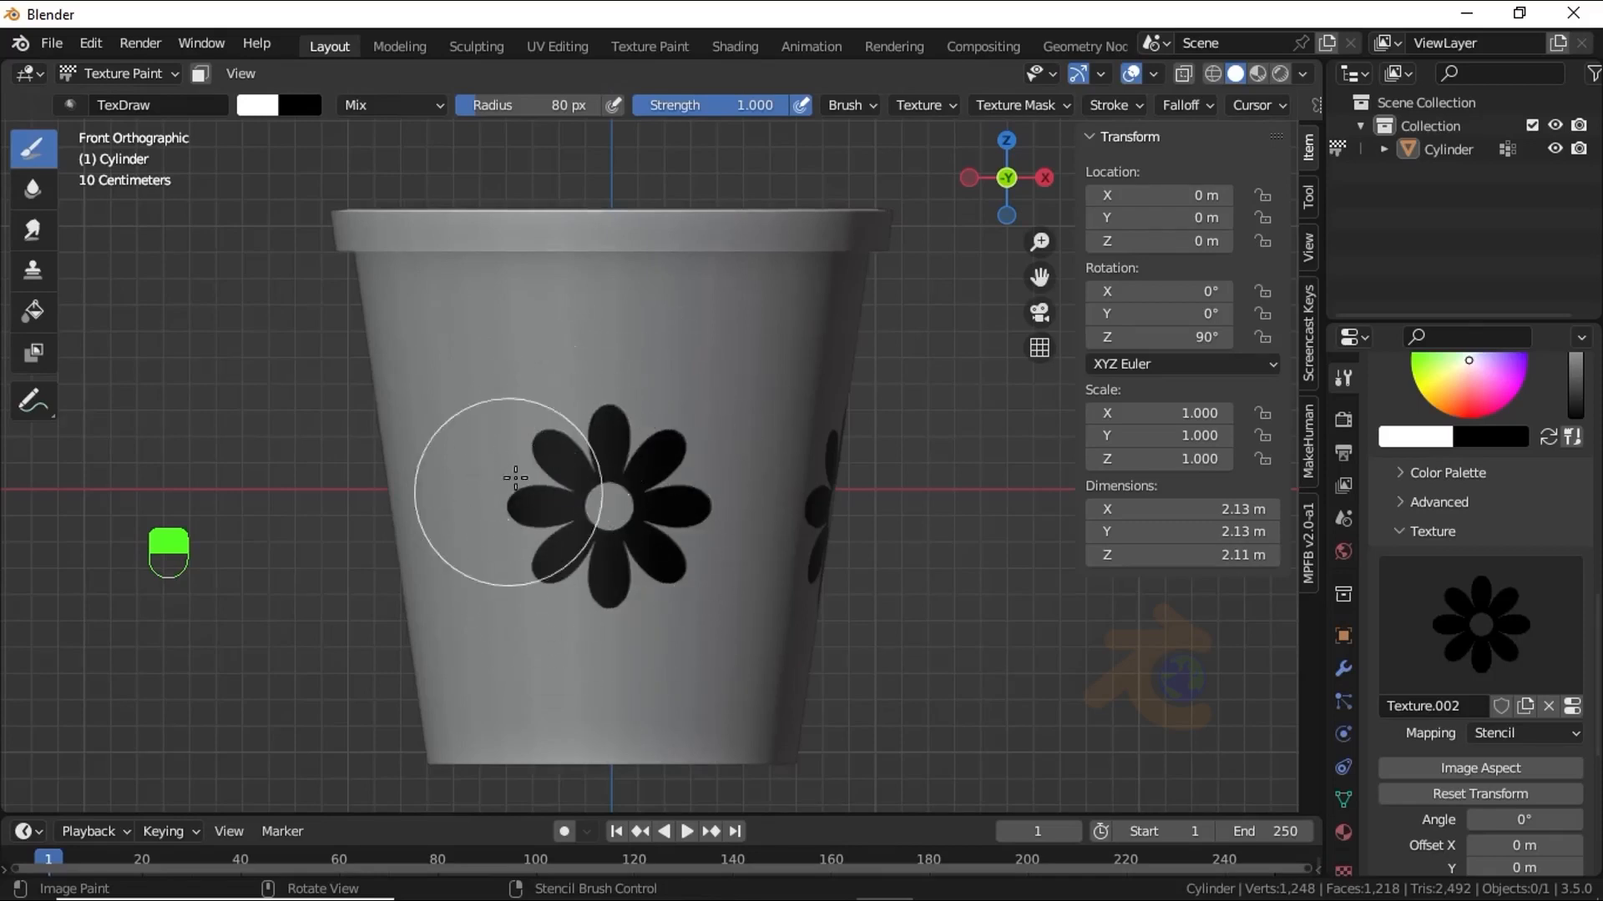
Rotate the container to 180° and 270° about Z, painting the flower stencil on the front-facing side at each angle
{"action": "left_click", "coordinate": [1149, 338]}
{"action": "type", "text": "+90"}
{"action": "key", "text": "Return"}
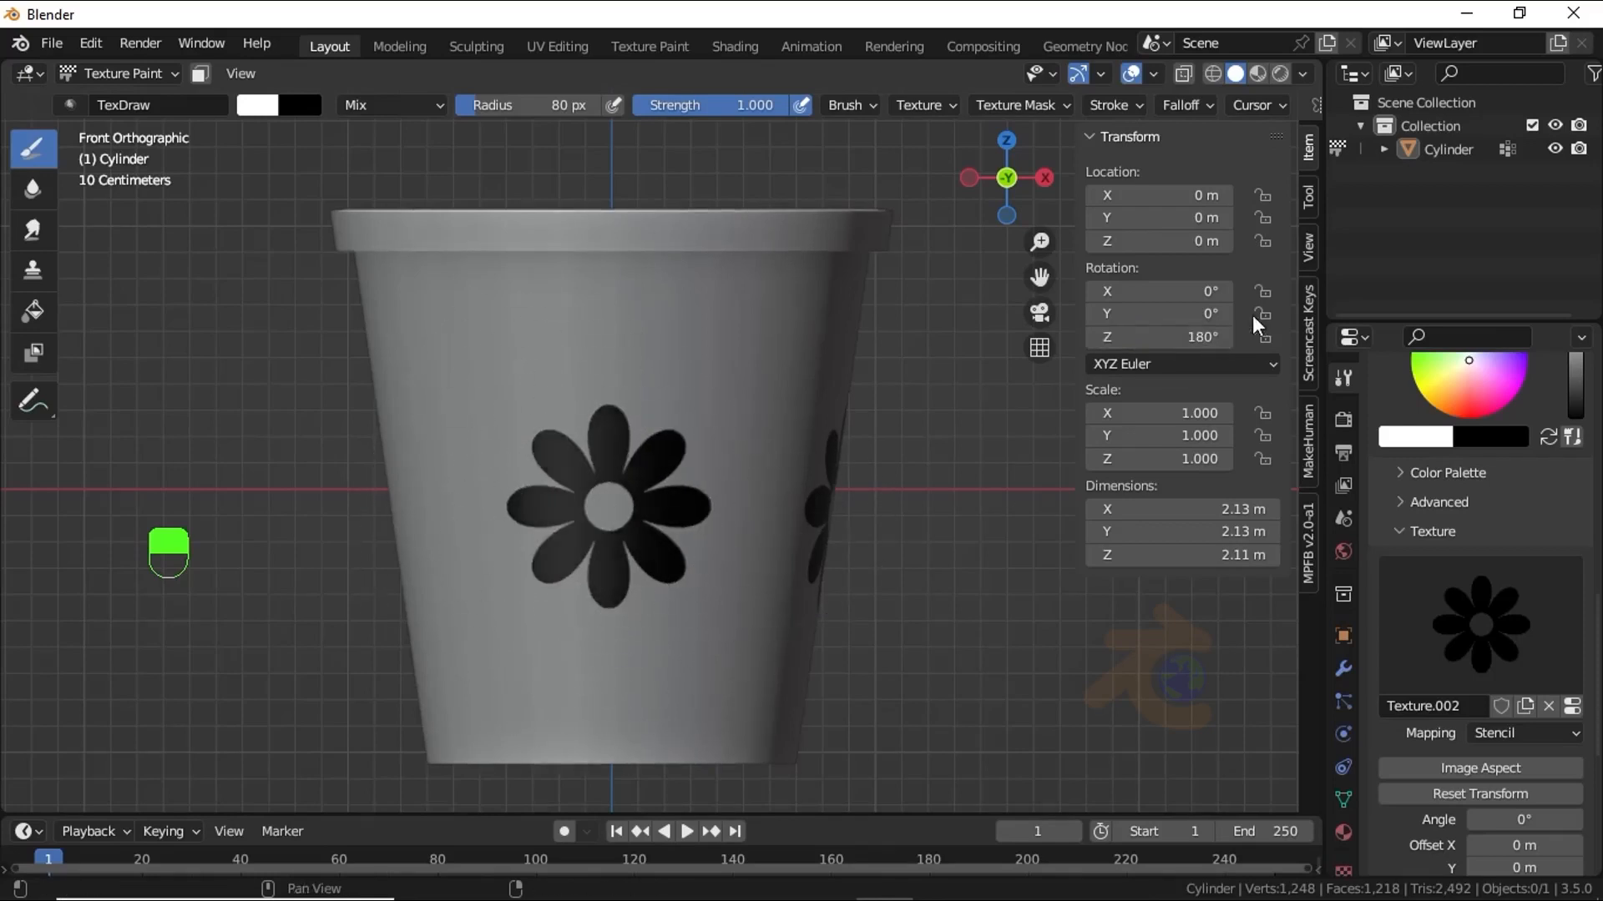
{"action": "key", "text": "Return"}
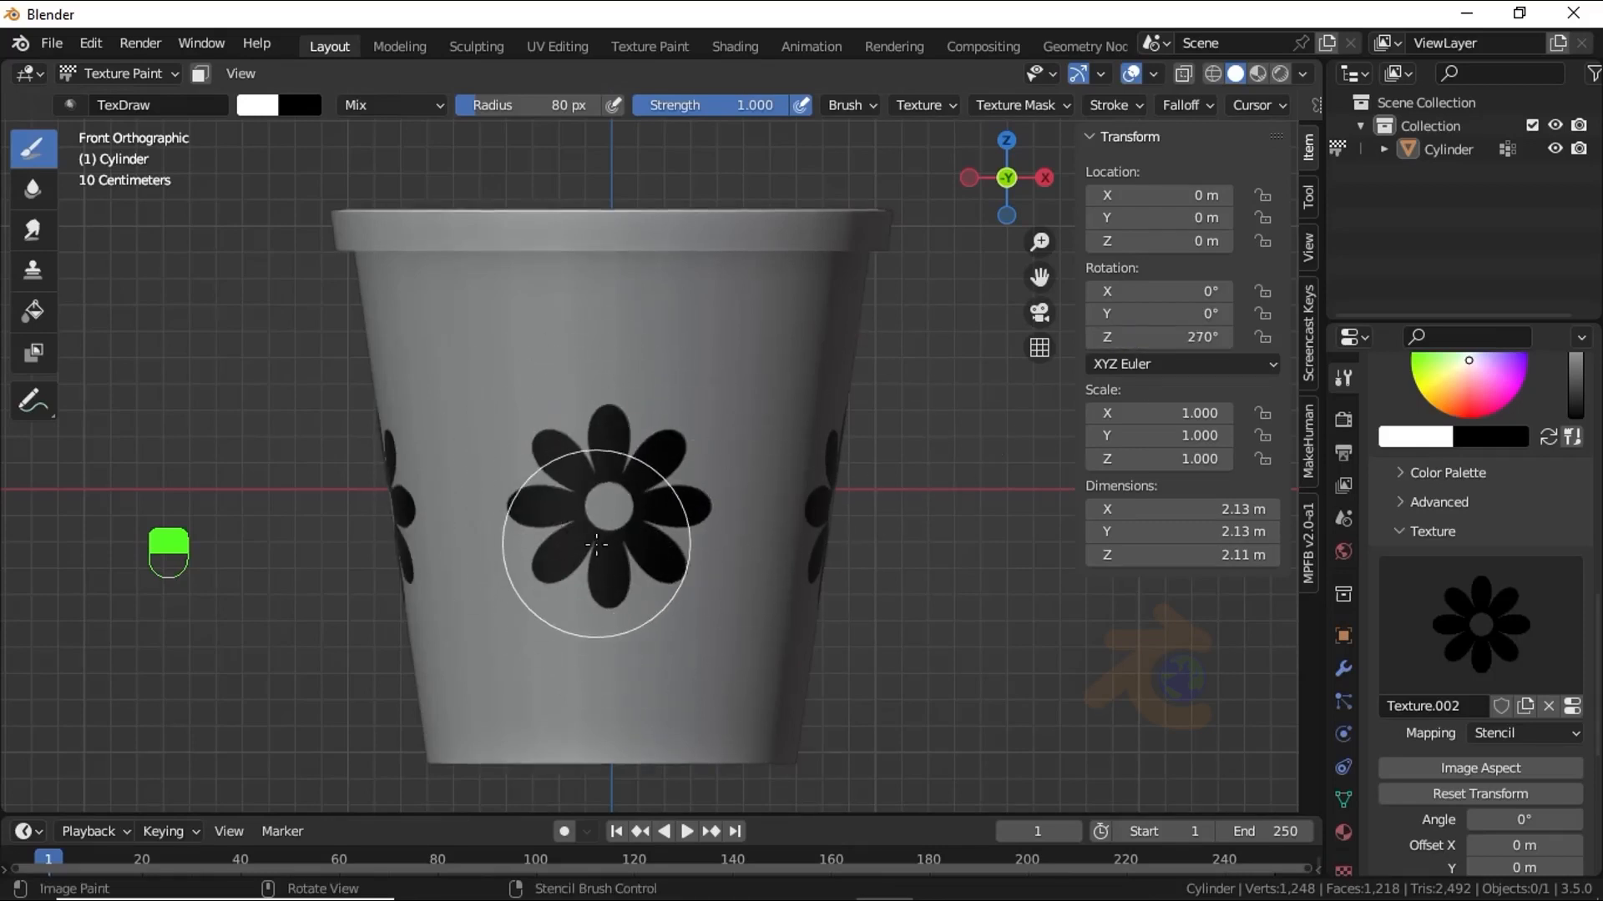
Return to Object Mode and inspect the painted flowers on the wall in Material Preview shading
{"action": "middle_click_drag", "start_coordinate": [588, 567], "coordinate": [409, 706]}
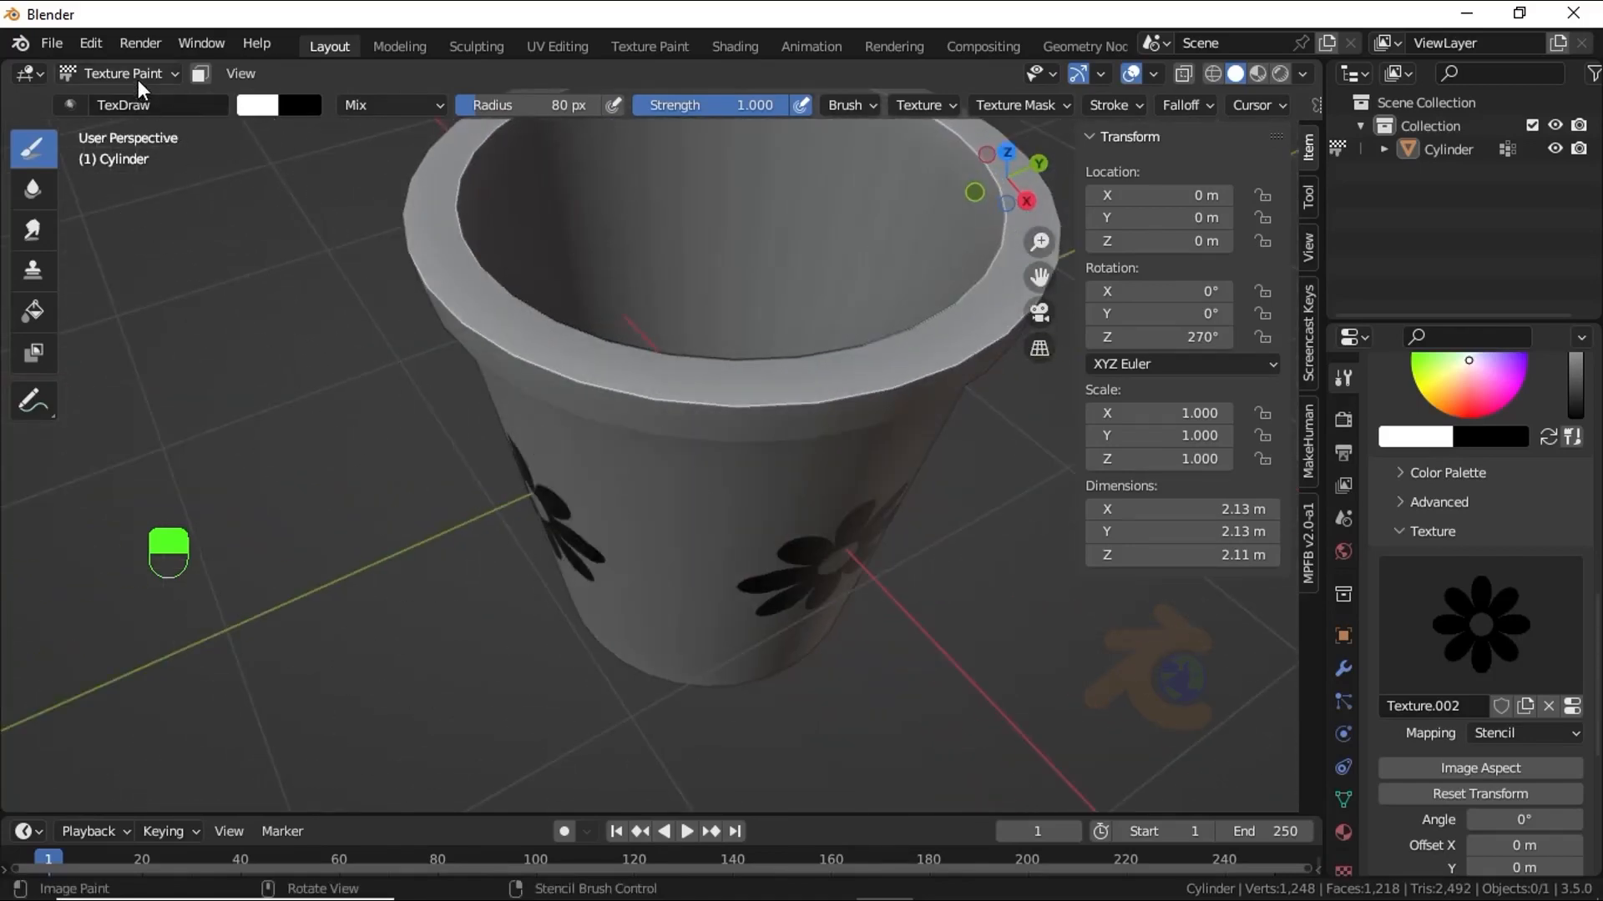
{"action": "left_click", "coordinate": [121, 74]}
{"action": "left_click", "coordinate": [117, 98]}
{"action": "left_click", "coordinate": [1258, 72]}
{"action": "mouse_move", "coordinate": [866, 503]}
{"action": "middle_mouse_down"}
{"action": "mouse_move", "coordinate": [530, 413]}
{"action": "mouse_move", "coordinate": [508, 519]}
{"action": "mouse_move", "coordinate": [210, 482]}
{"action": "mouse_move", "coordinate": [537, 525]}
{"action": "mouse_move", "coordinate": [835, 350]}
{"action": "middle_mouse_up"}
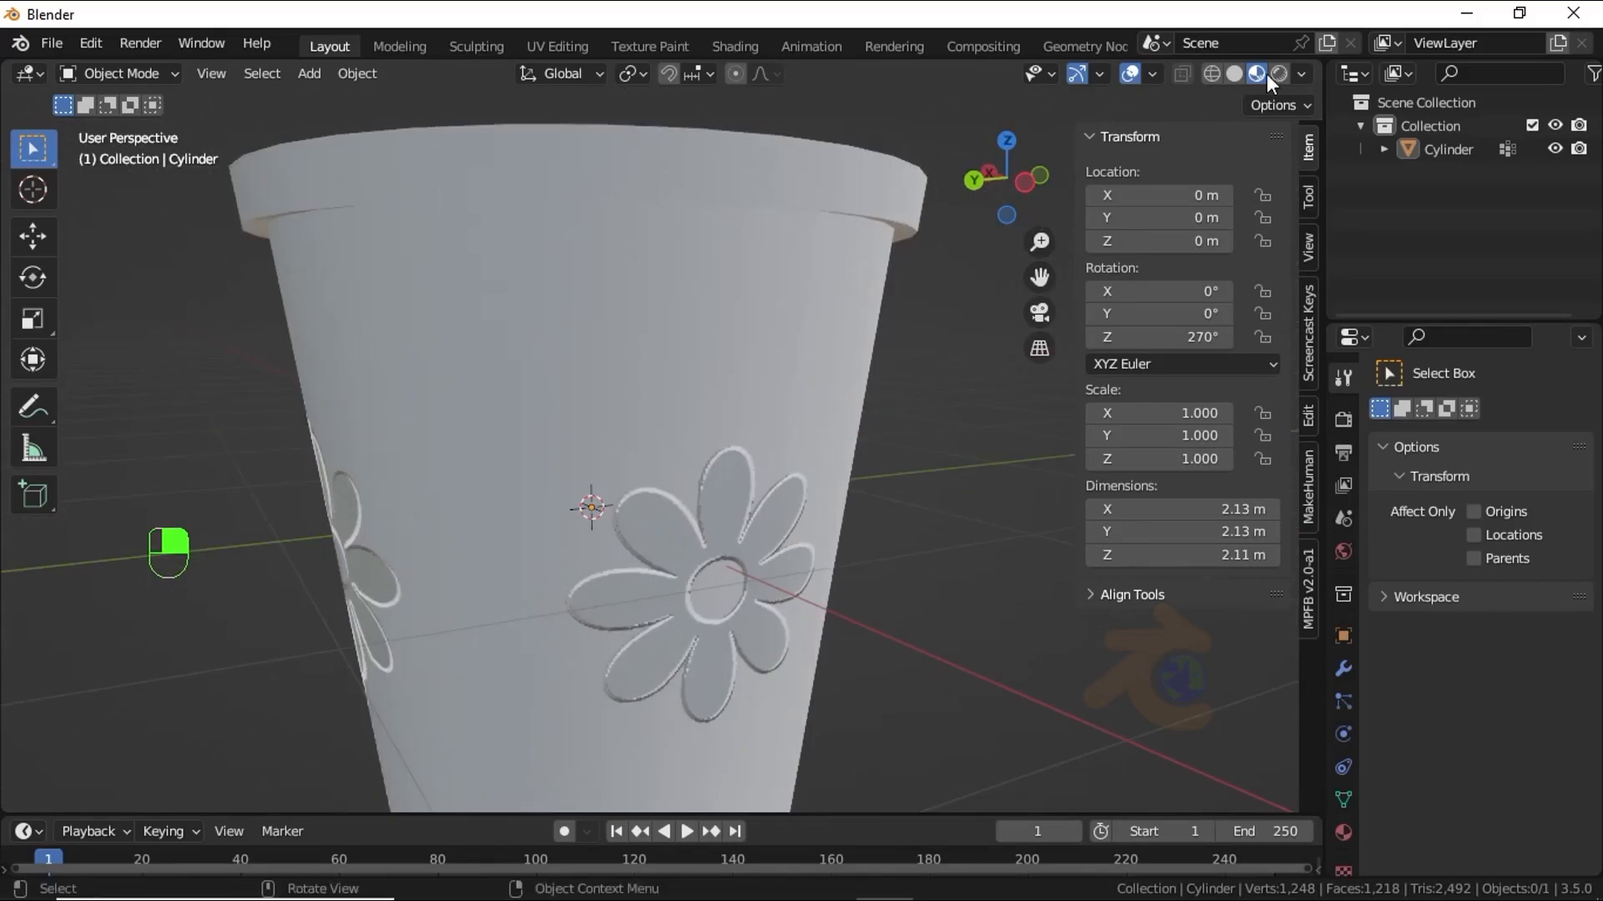
Remove the material slot holding Material.002 from the container and return the viewport to Solid shading
{"action": "left_click", "coordinate": [1343, 832]}
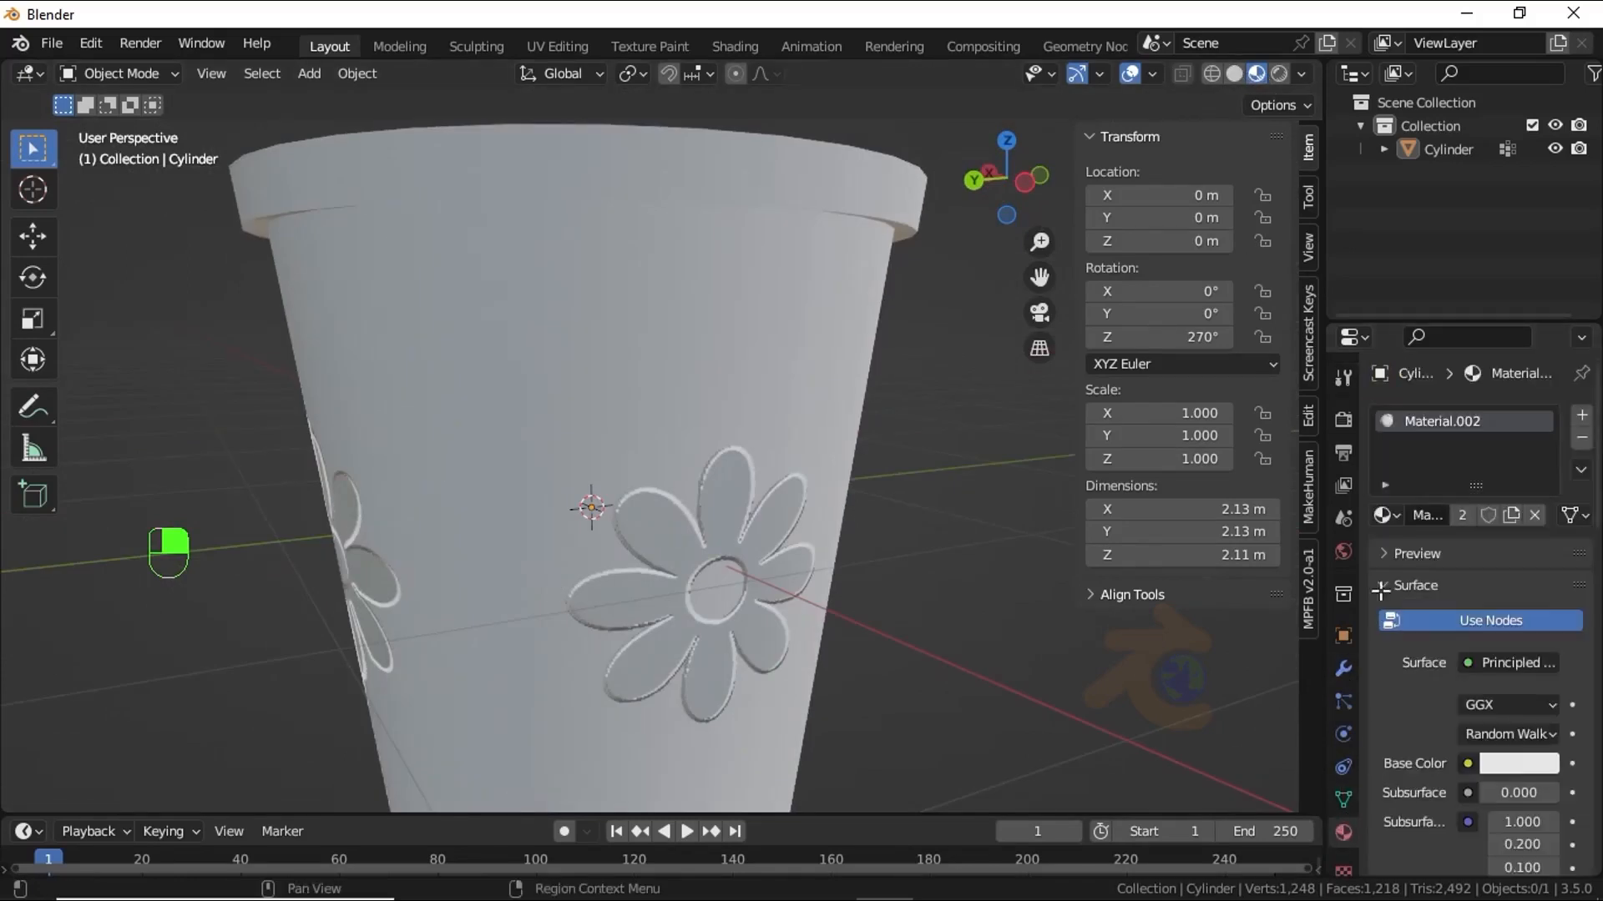
{"action": "left_click", "coordinate": [1582, 439]}
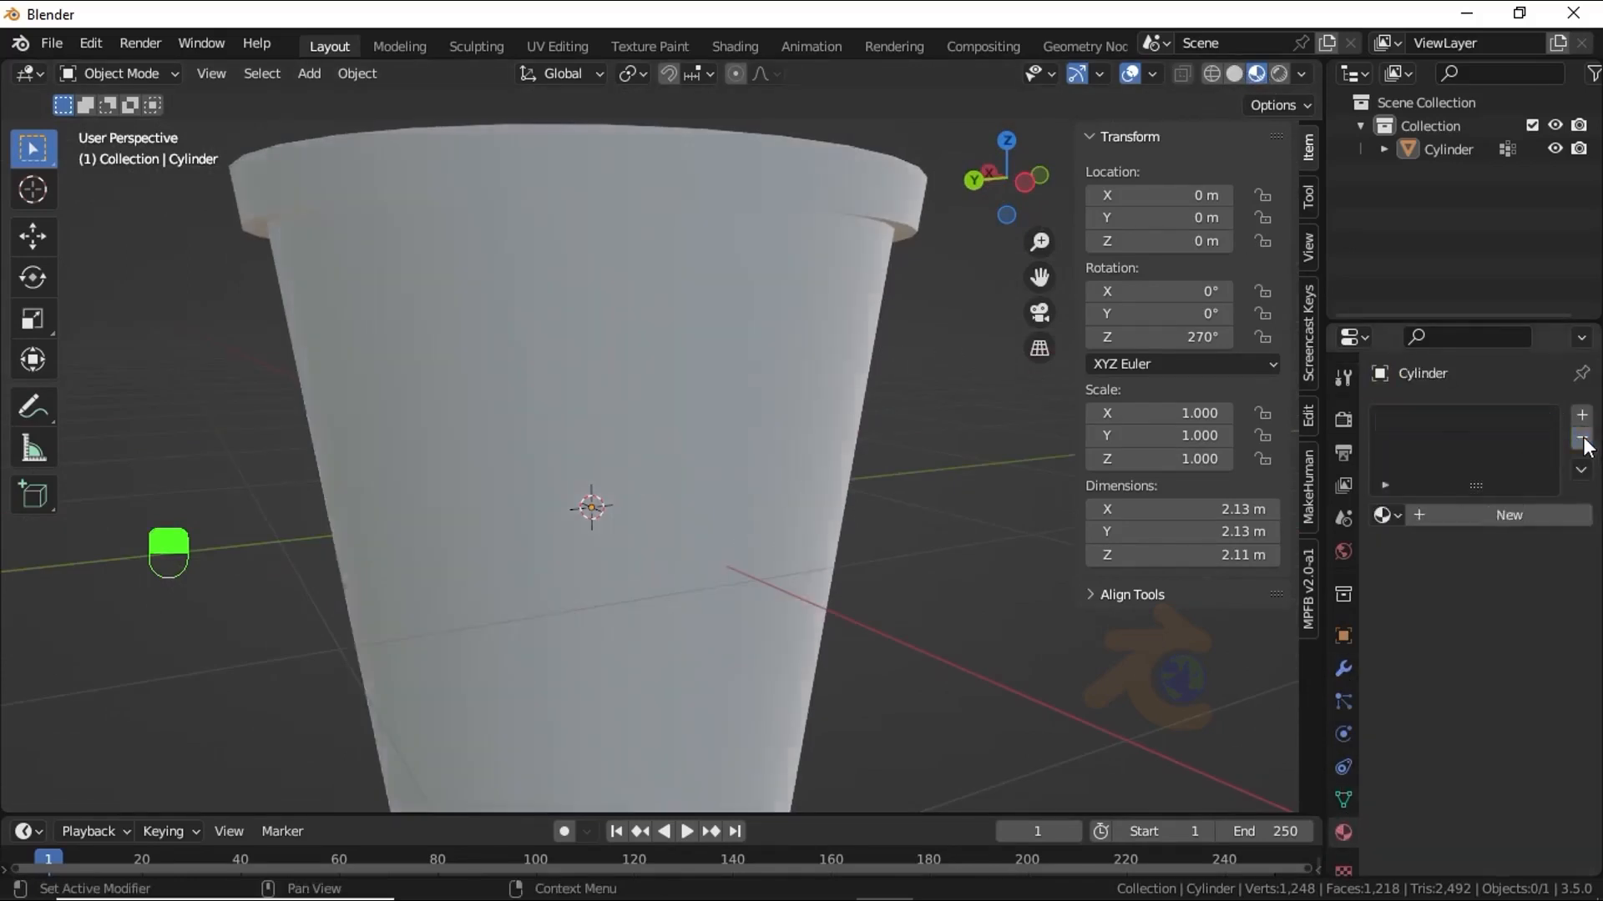
{"action": "left_click", "coordinate": [1232, 74]}
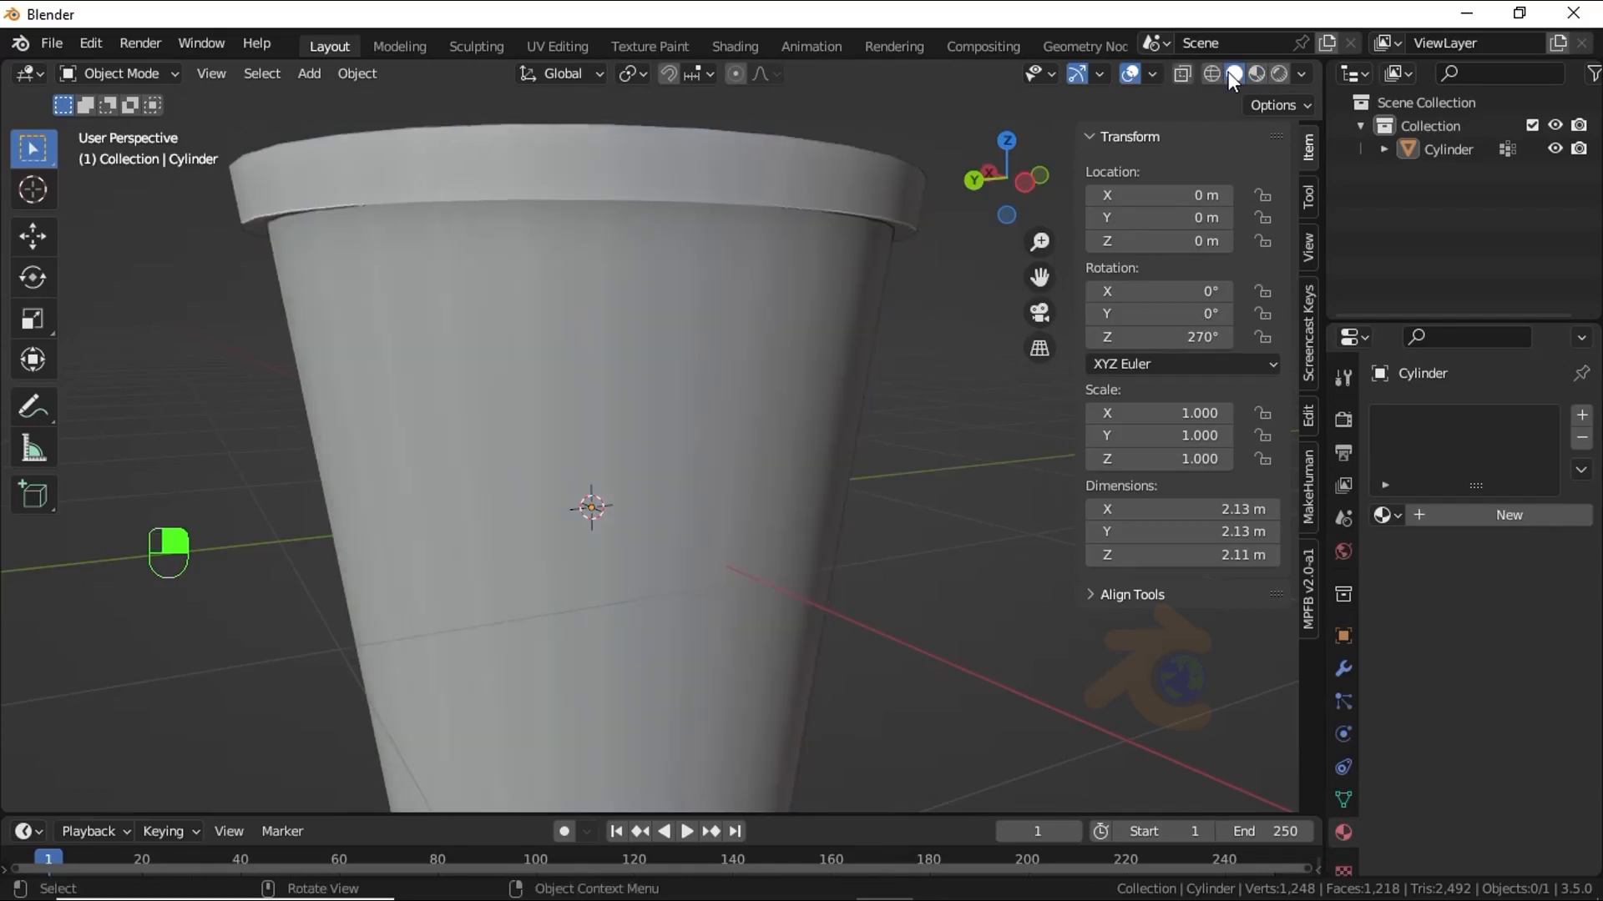
Add a Displace modifier with a new texture, UV texture coordinates, and the vertex group Group
{"action": "left_click", "coordinate": [1343, 669]}
{"action": "left_click", "coordinate": [1443, 420]}
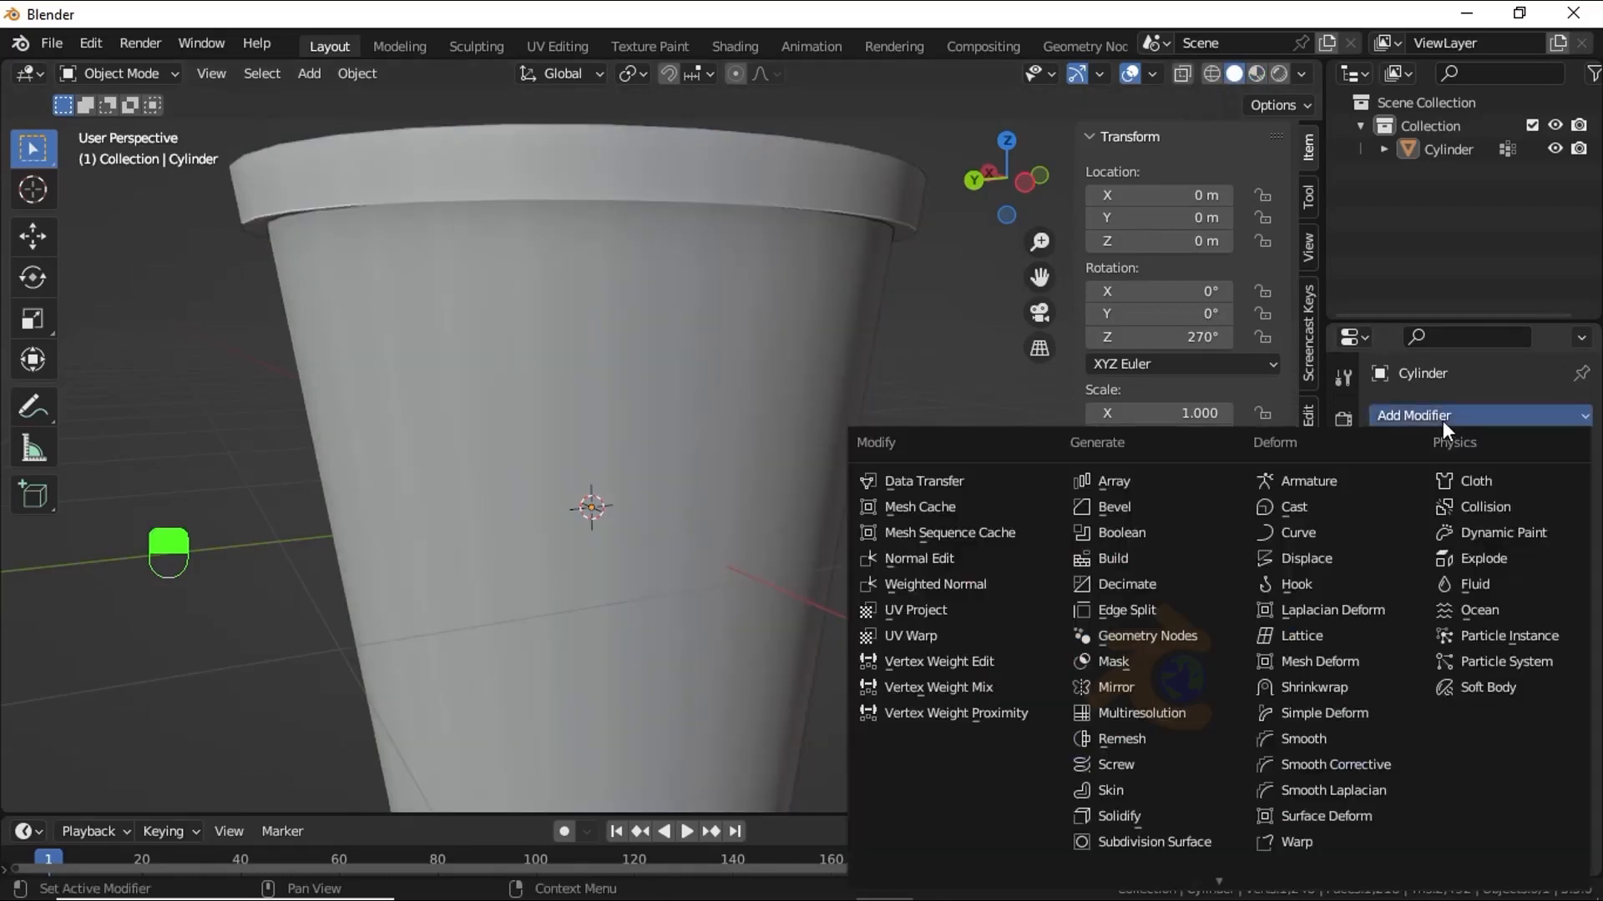
{"action": "left_click", "coordinate": [1330, 563]}
{"action": "left_click", "coordinate": [1525, 488]}
{"action": "left_click", "coordinate": [1521, 518]}
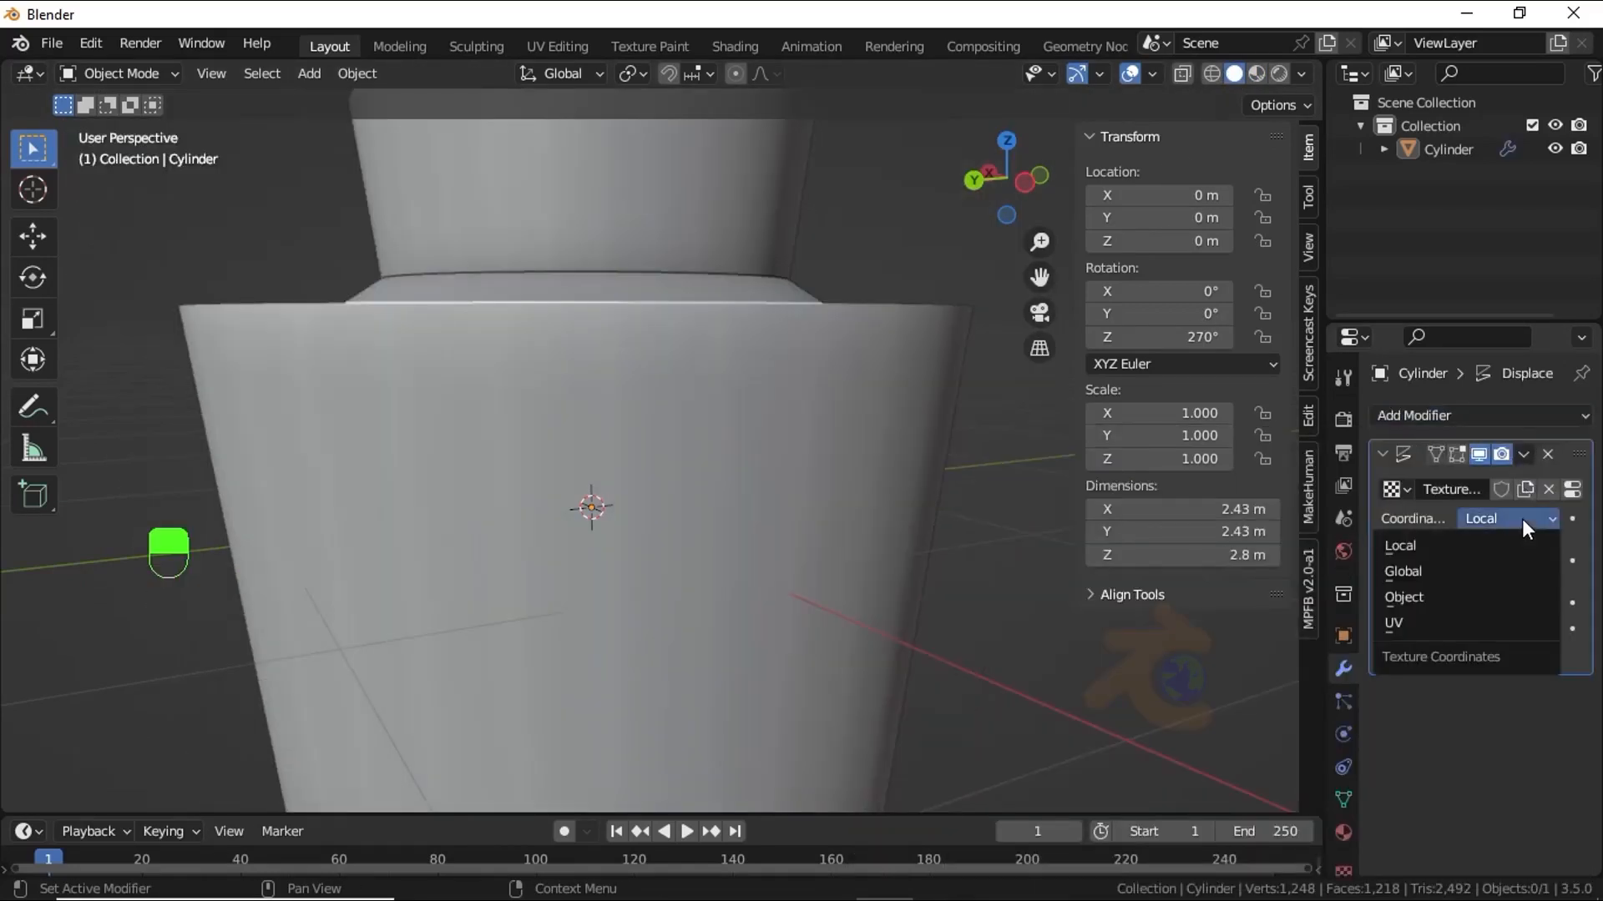
{"action": "left_click", "coordinate": [1416, 619]}
{"action": "left_click", "coordinate": [1503, 683]}
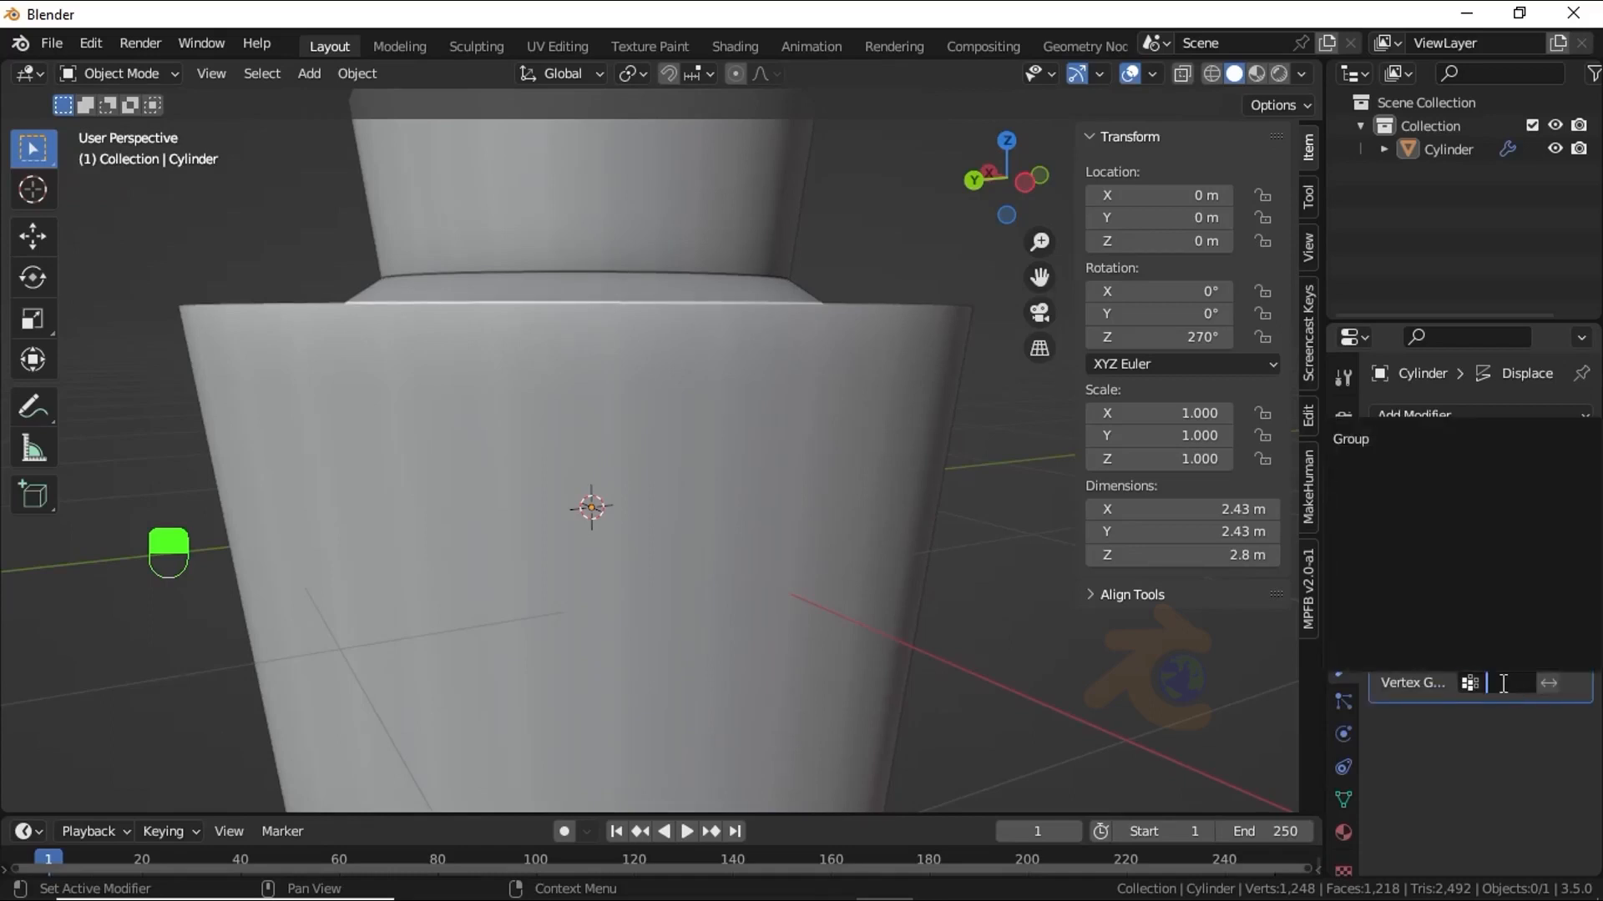
{"action": "left_click", "coordinate": [1405, 451]}
Assign the painted image Cylinder Displacement.001 to the Displace modifier's texture, trying Cylinder Displacement first
{"action": "left_click", "coordinate": [1572, 490]}
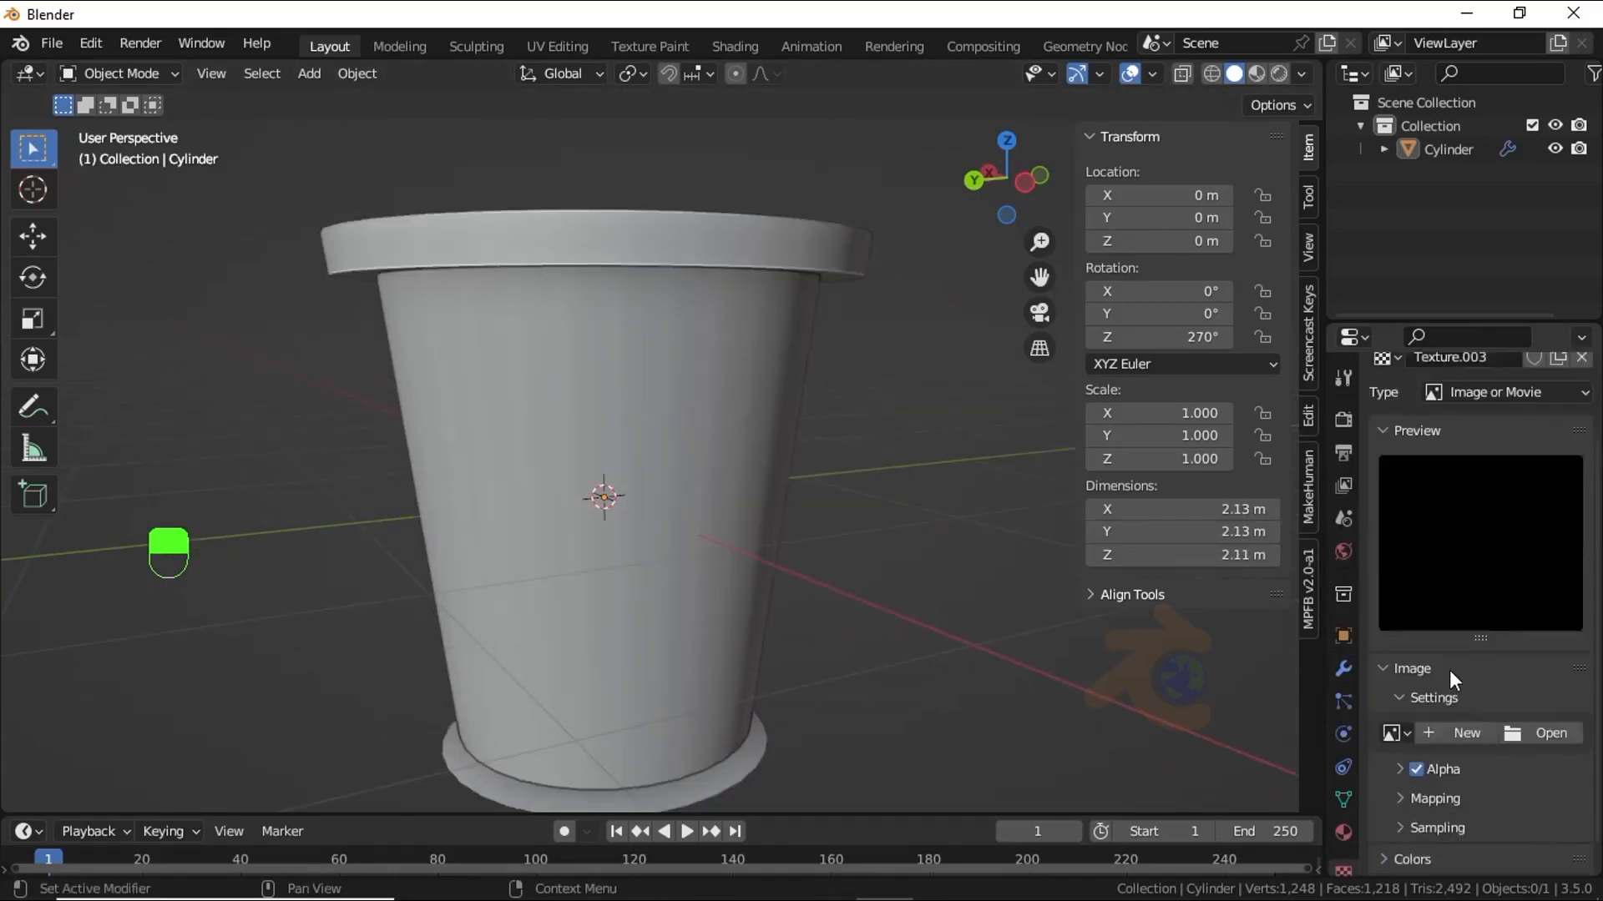
{"action": "scroll", "coordinate": [1429, 684], "scroll_direction": "down", "scroll_amount": 1}
{"action": "left_click", "coordinate": [1405, 702]}
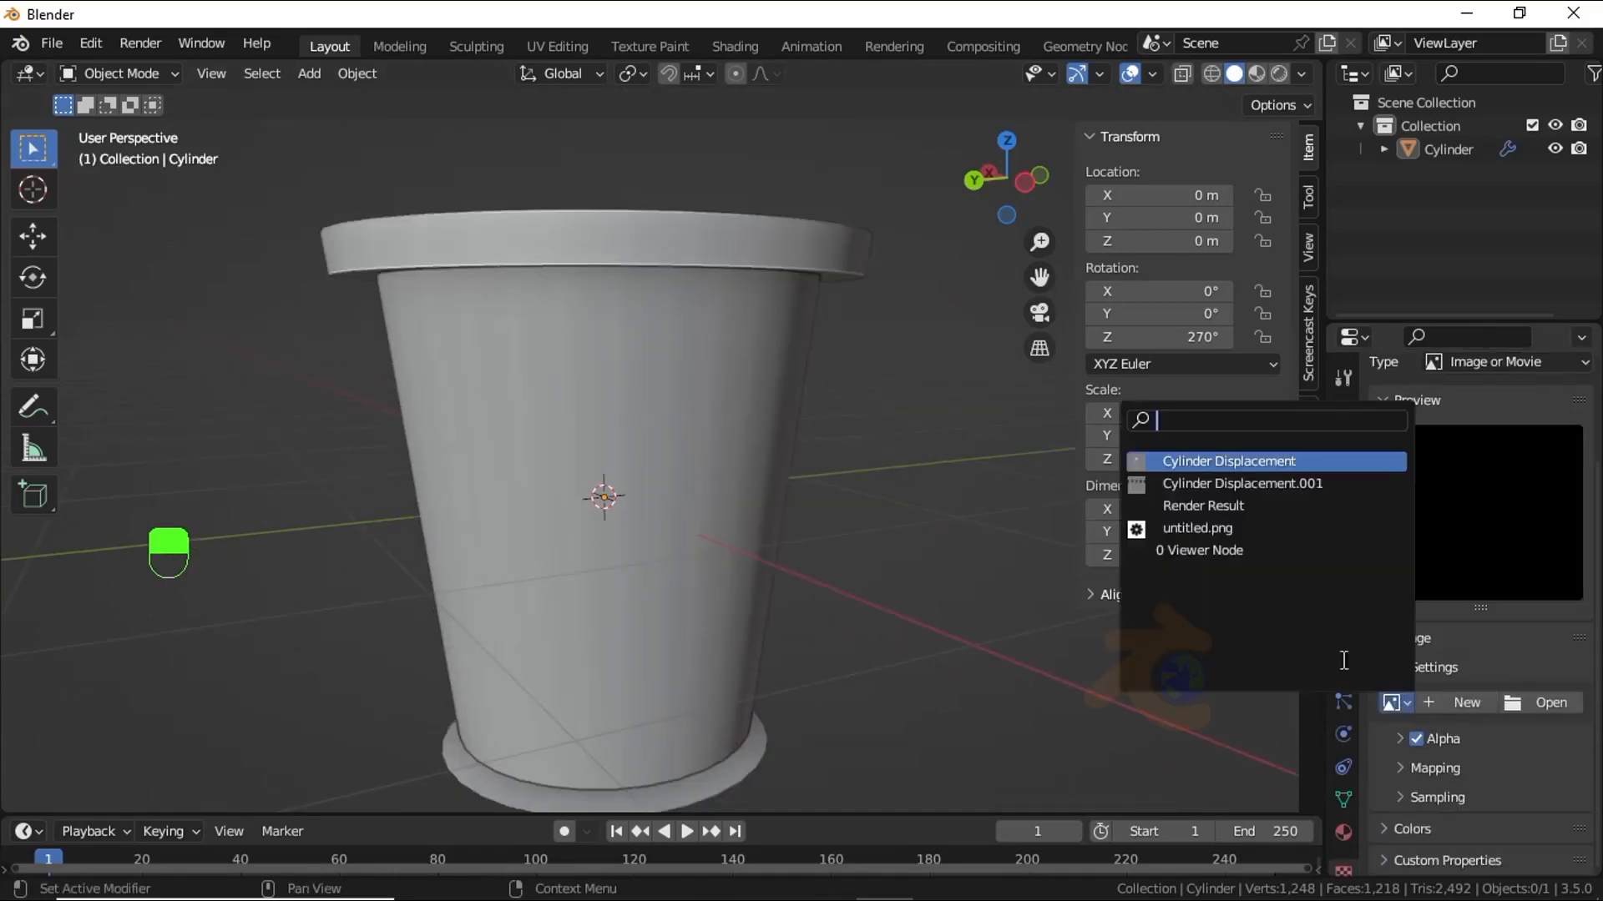
{"action": "left_click", "coordinate": [1227, 461]}
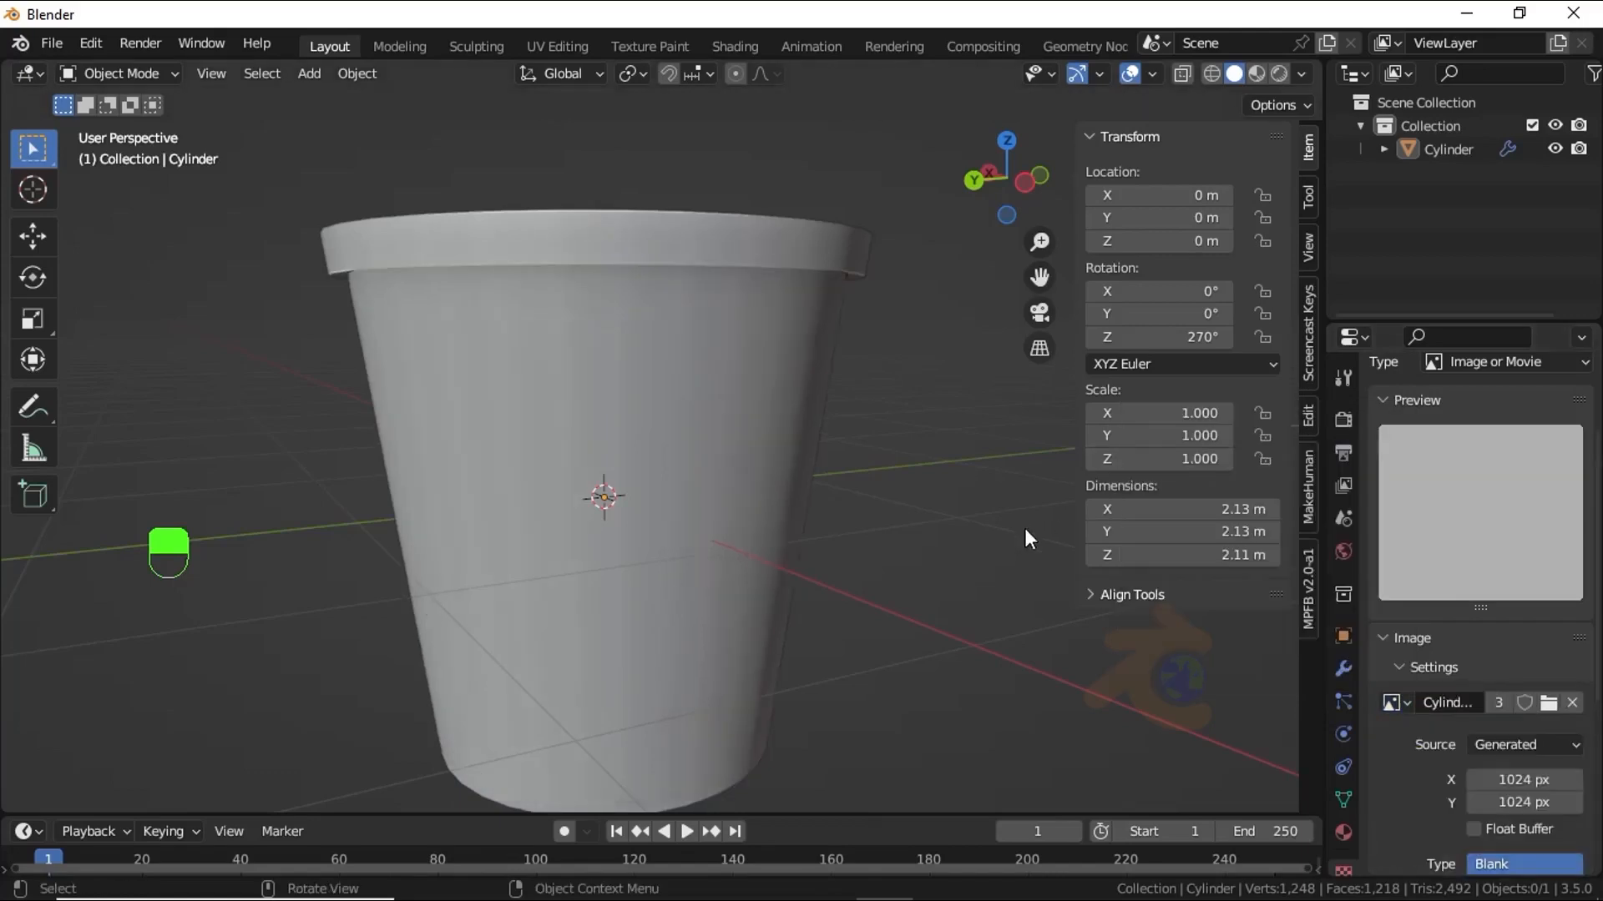
{"action": "left_click", "coordinate": [1406, 704]}
{"action": "left_click", "coordinate": [1227, 483]}
{"action": "middle_click_drag", "start_coordinate": [914, 596], "coordinate": [1308, 747]}
Lower the Displace modifier's strength to make the flower relief in the wall much shallower
{"action": "left_click", "coordinate": [1342, 676]}
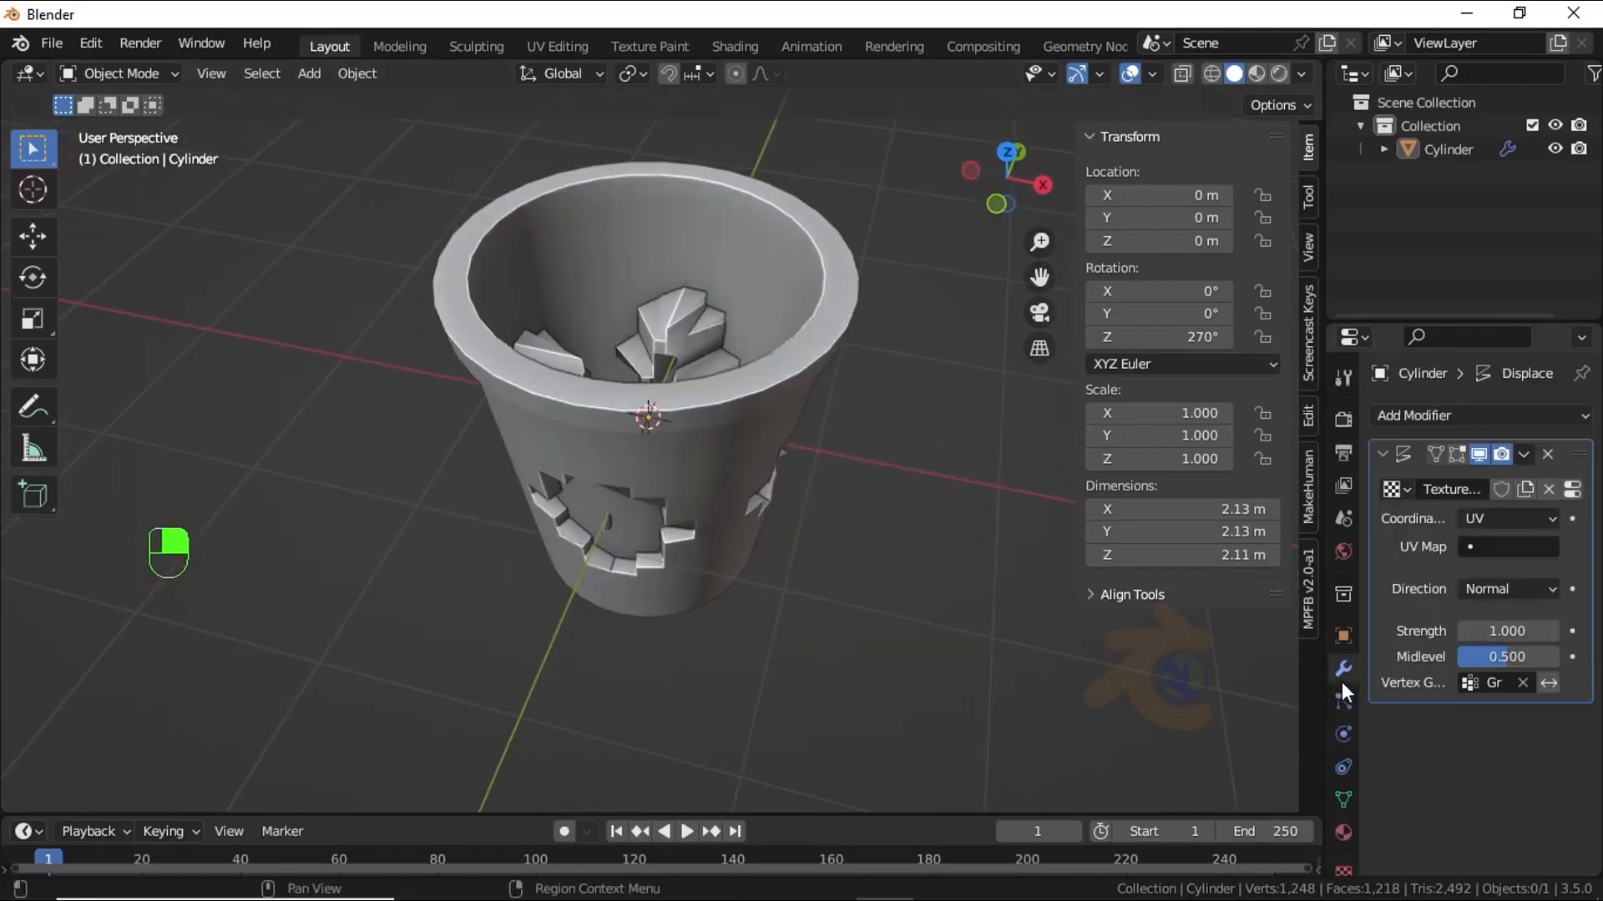
{"action": "left_click_drag", "start_coordinate": [1513, 630], "coordinate": [960, 400], "text": "shift"}
Add a Subdivision Surface modifier to the container and place it above the Displace modifier in the stack
{"action": "left_click", "coordinate": [1469, 416]}
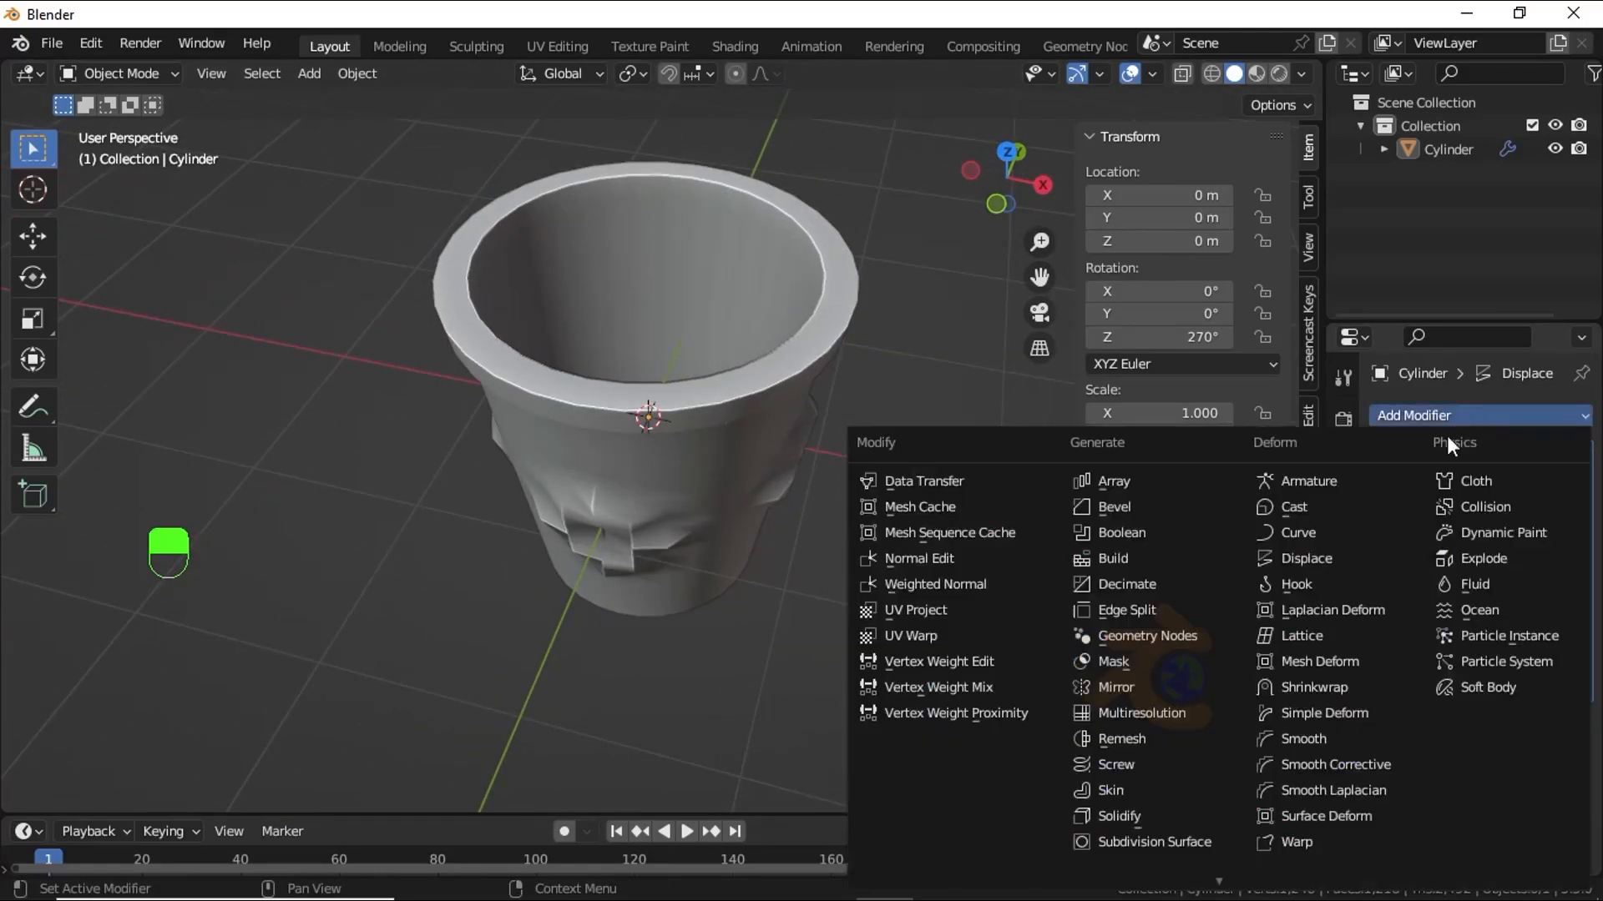
{"action": "left_click", "coordinate": [1162, 842]}
{"action": "left_click_drag", "start_coordinate": [1578, 456], "coordinate": [1579, 693]}
Set the Subdivision Surface modifier to Simple with 3 viewport levels and check the flower relief up close
{"action": "left_click", "coordinate": [1559, 489]}
{"action": "left_click", "coordinate": [1554, 519]}
{"action": "middle_click_drag", "start_coordinate": [939, 514], "coordinate": [911, 392]}
{"action": "scroll", "coordinate": [911, 393], "scroll_direction": "up", "scroll_amount": 1}
{"action": "left_click", "coordinate": [1556, 519]}
{"action": "middle_click_drag", "start_coordinate": [868, 587], "coordinate": [843, 557]}
{"action": "scroll", "coordinate": [875, 592], "scroll_direction": "up", "scroll_amount": 2}
{"action": "scroll", "coordinate": [1424, 557], "scroll_direction": "down", "scroll_amount": 1}
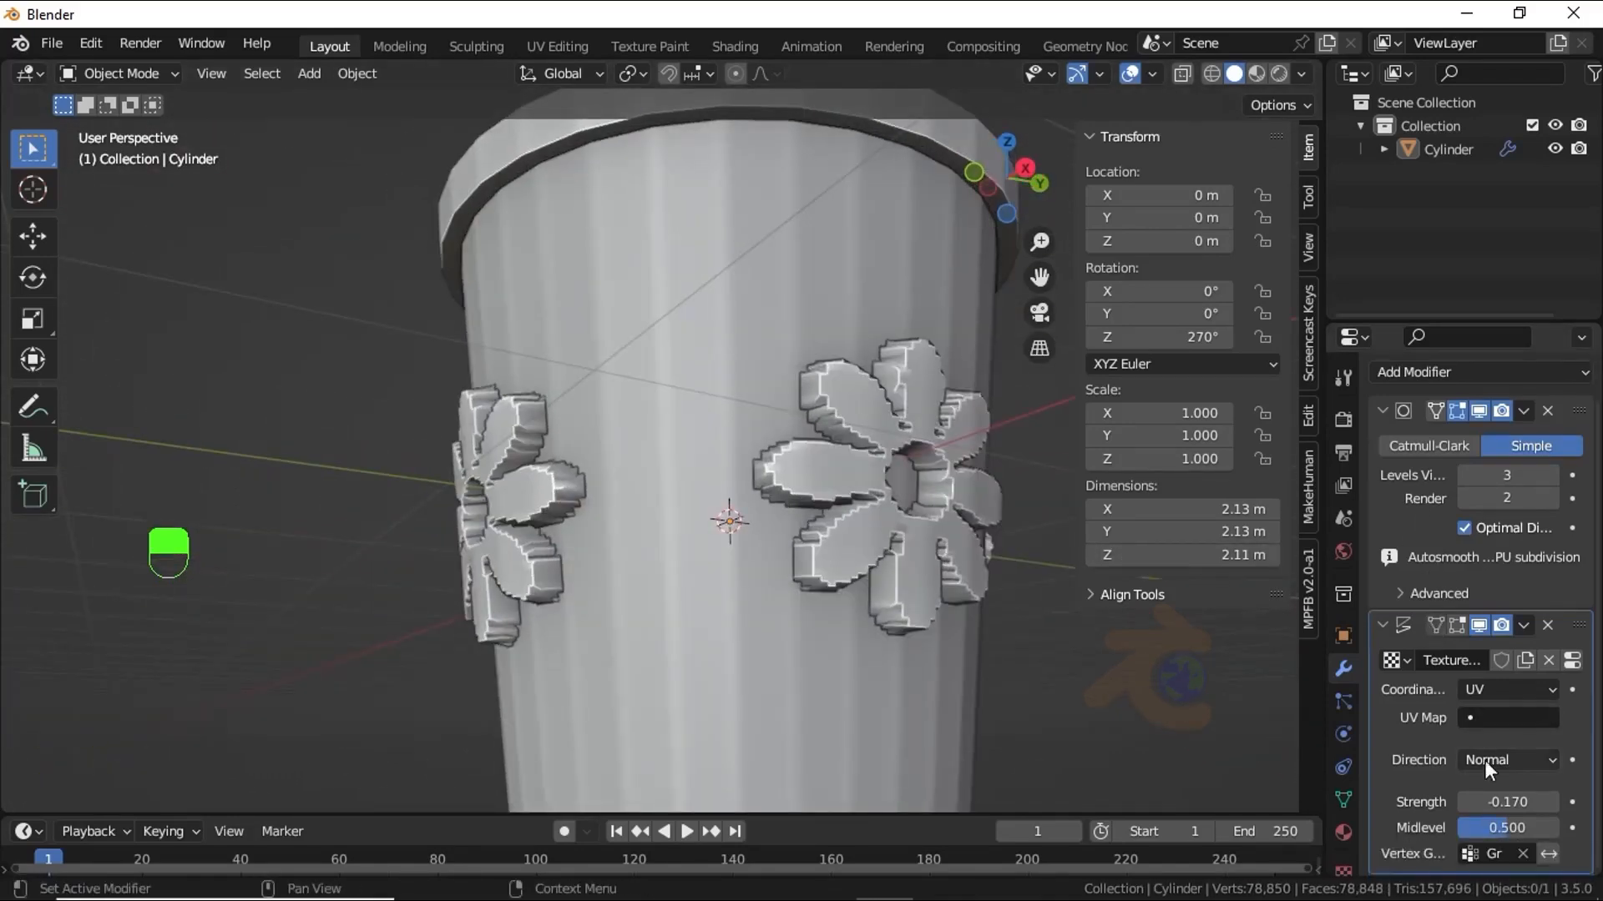
Set the Displace strength to -0.120 and switch the Subdivision Surface modifier to Catmull-Clark
{"action": "left_click_drag", "start_coordinate": [1508, 802], "coordinate": [1508, 802], "text": "shift"}
{"action": "left_click_drag", "start_coordinate": [709, 367], "coordinate": [718, 369], "text": "shift"}
{"action": "left_click", "coordinate": [1429, 446]}
{"action": "scroll", "coordinate": [769, 494], "scroll_direction": "down", "scroll_amount": 4}
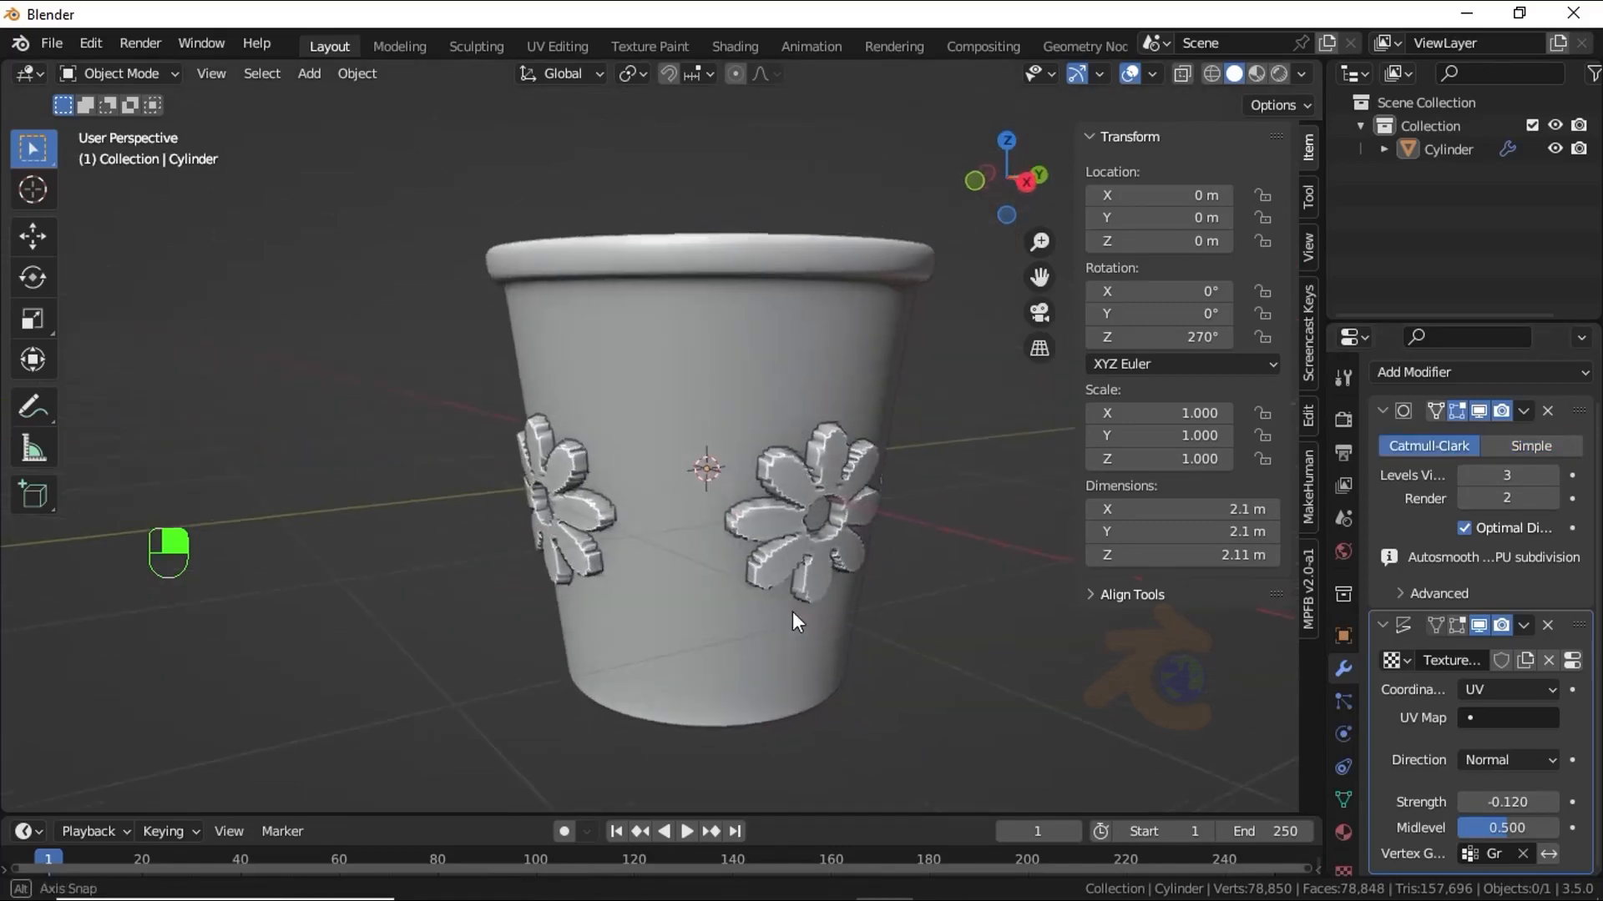
{"action": "middle_click_drag", "start_coordinate": [793, 611], "coordinate": [785, 686]}
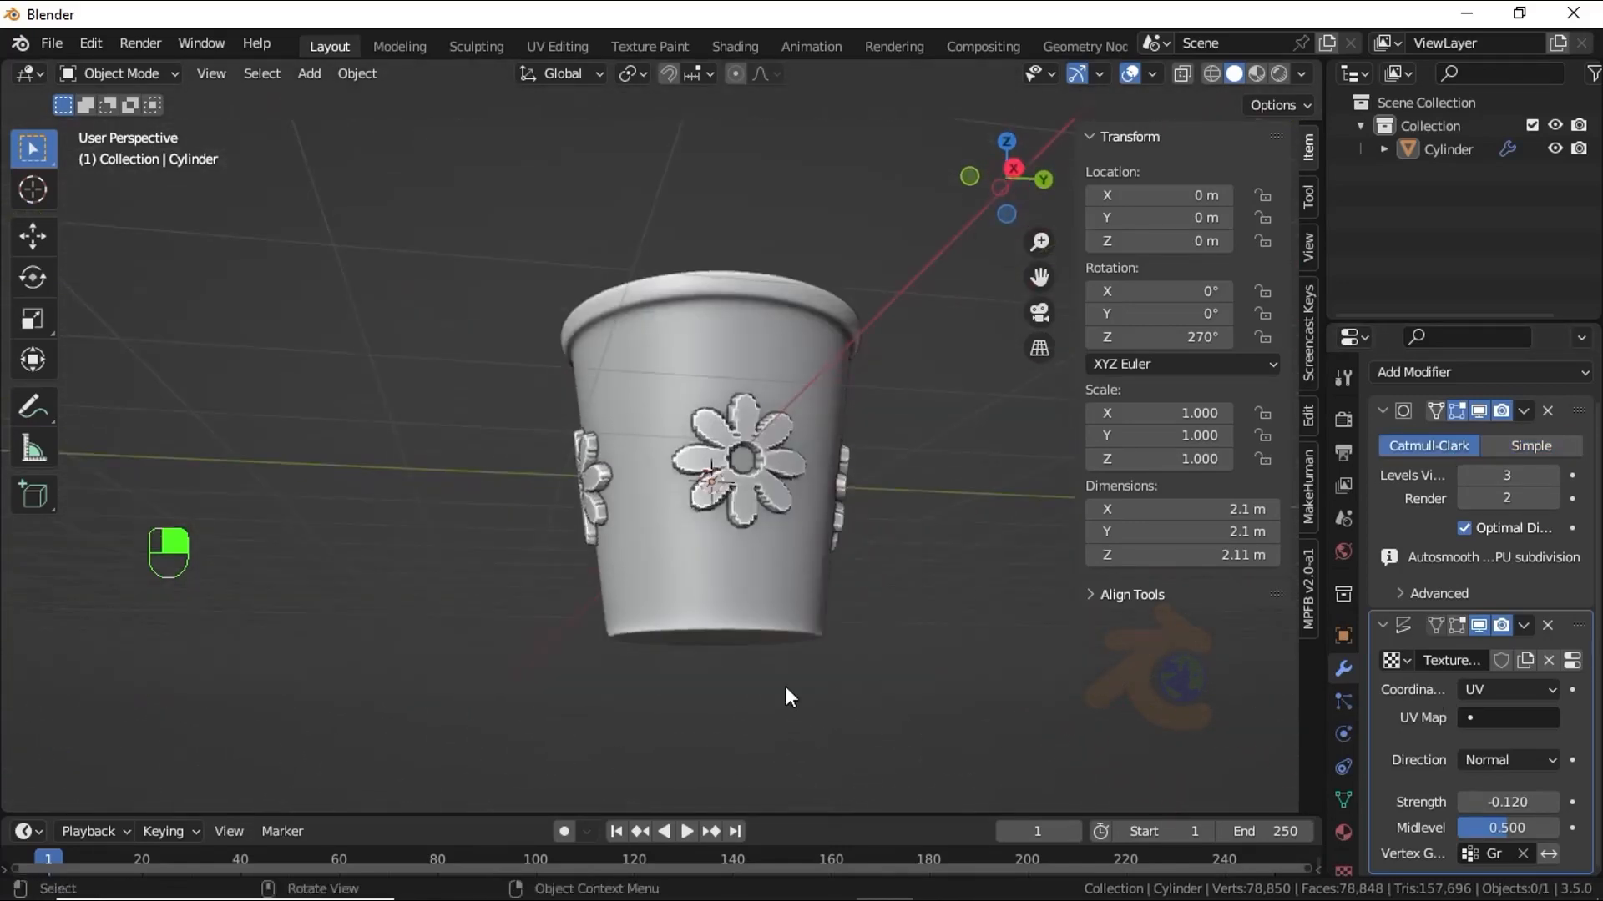
In the Displace texture's sampling settings, set the filter size to 8 to smooth the flower edges
{"action": "left_click", "coordinate": [1560, 663]}
{"action": "scroll", "coordinate": [1556, 664], "scroll_direction": "down", "scroll_amount": 10}
{"action": "left_click", "coordinate": [1429, 763]}
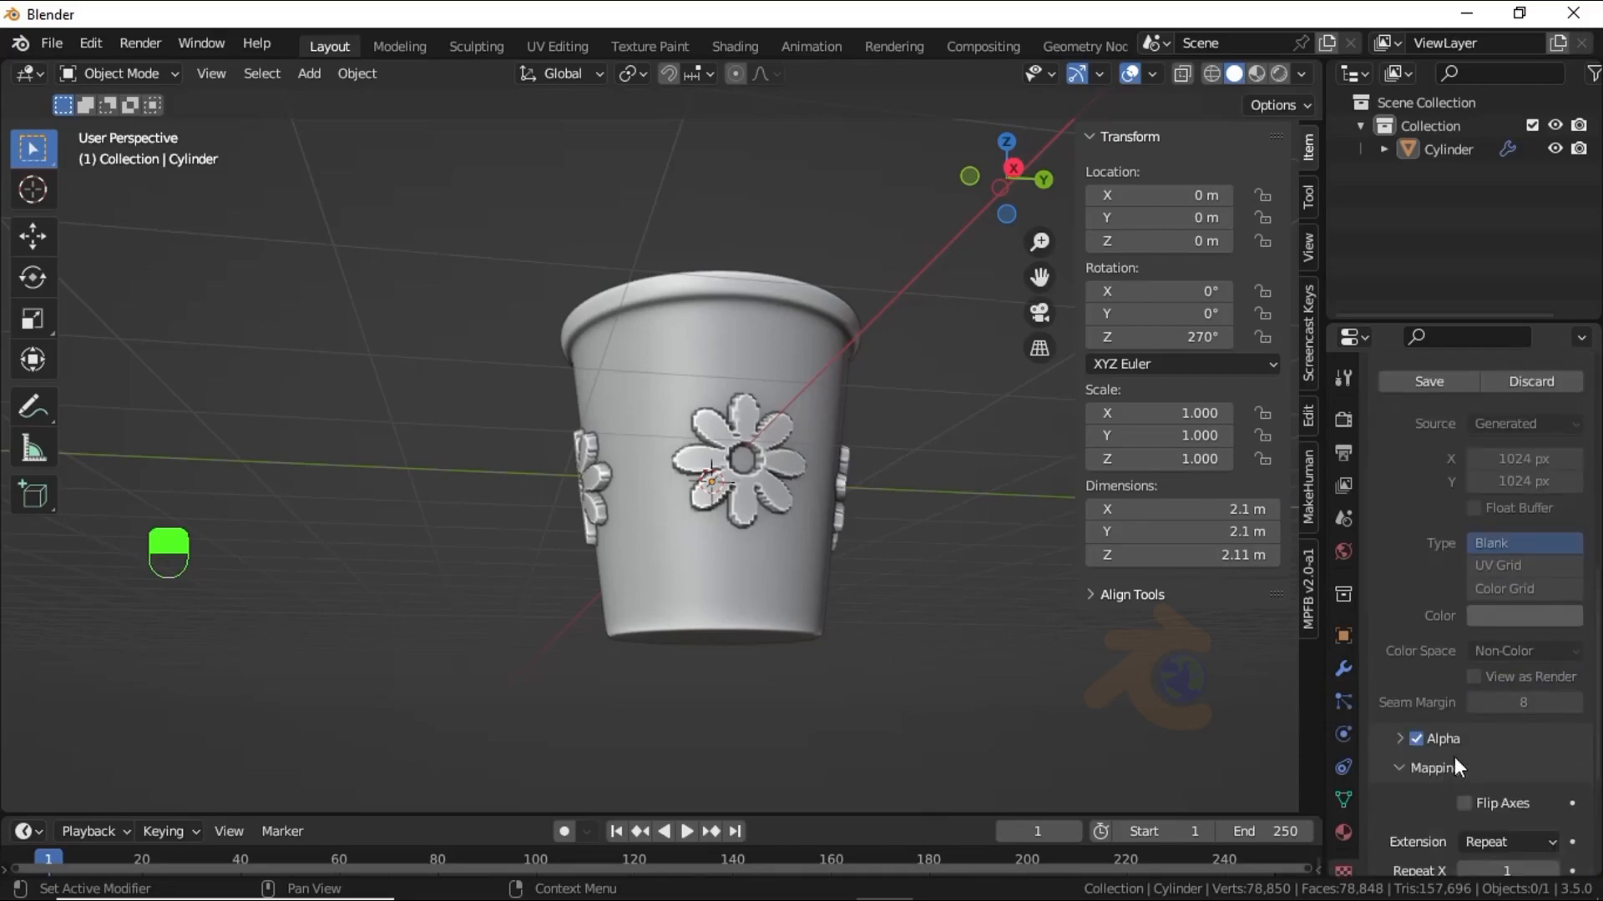
{"action": "scroll", "coordinate": [1454, 760], "scroll_direction": "down", "scroll_amount": 10}
{"action": "left_click", "coordinate": [1435, 795]}
{"action": "scroll", "coordinate": [1452, 794], "scroll_direction": "down", "scroll_amount": 5}
{"action": "left_click", "coordinate": [1493, 794]}
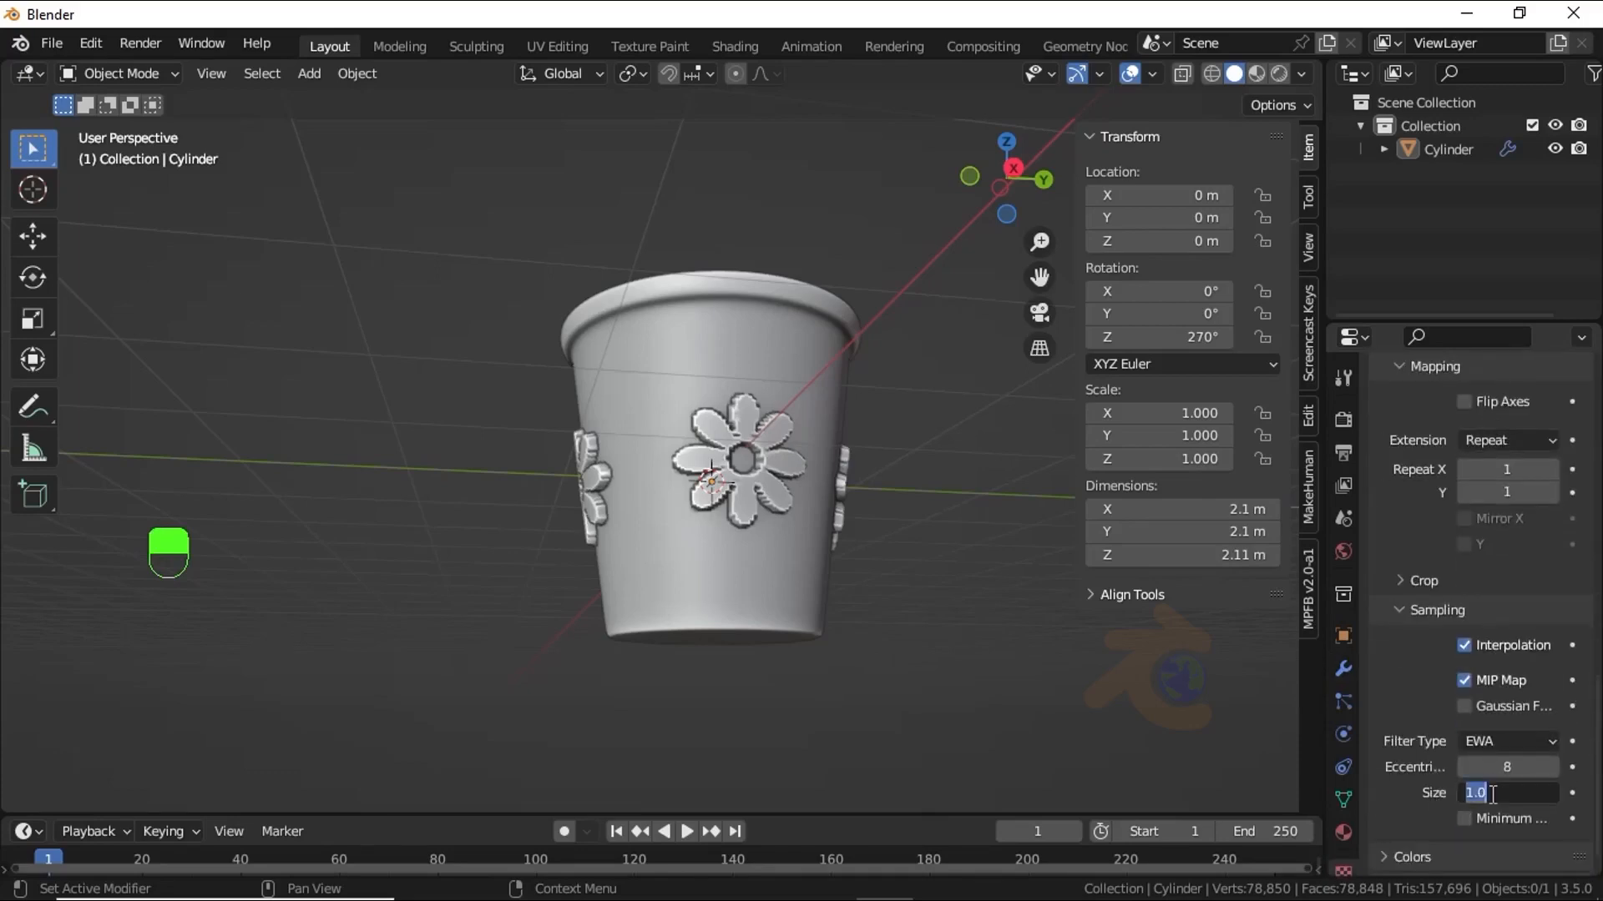
{"action": "type", "text": "8"}
{"action": "key", "text": "Return"}
{"action": "scroll", "coordinate": [831, 477], "scroll_direction": "up", "scroll_amount": 3}
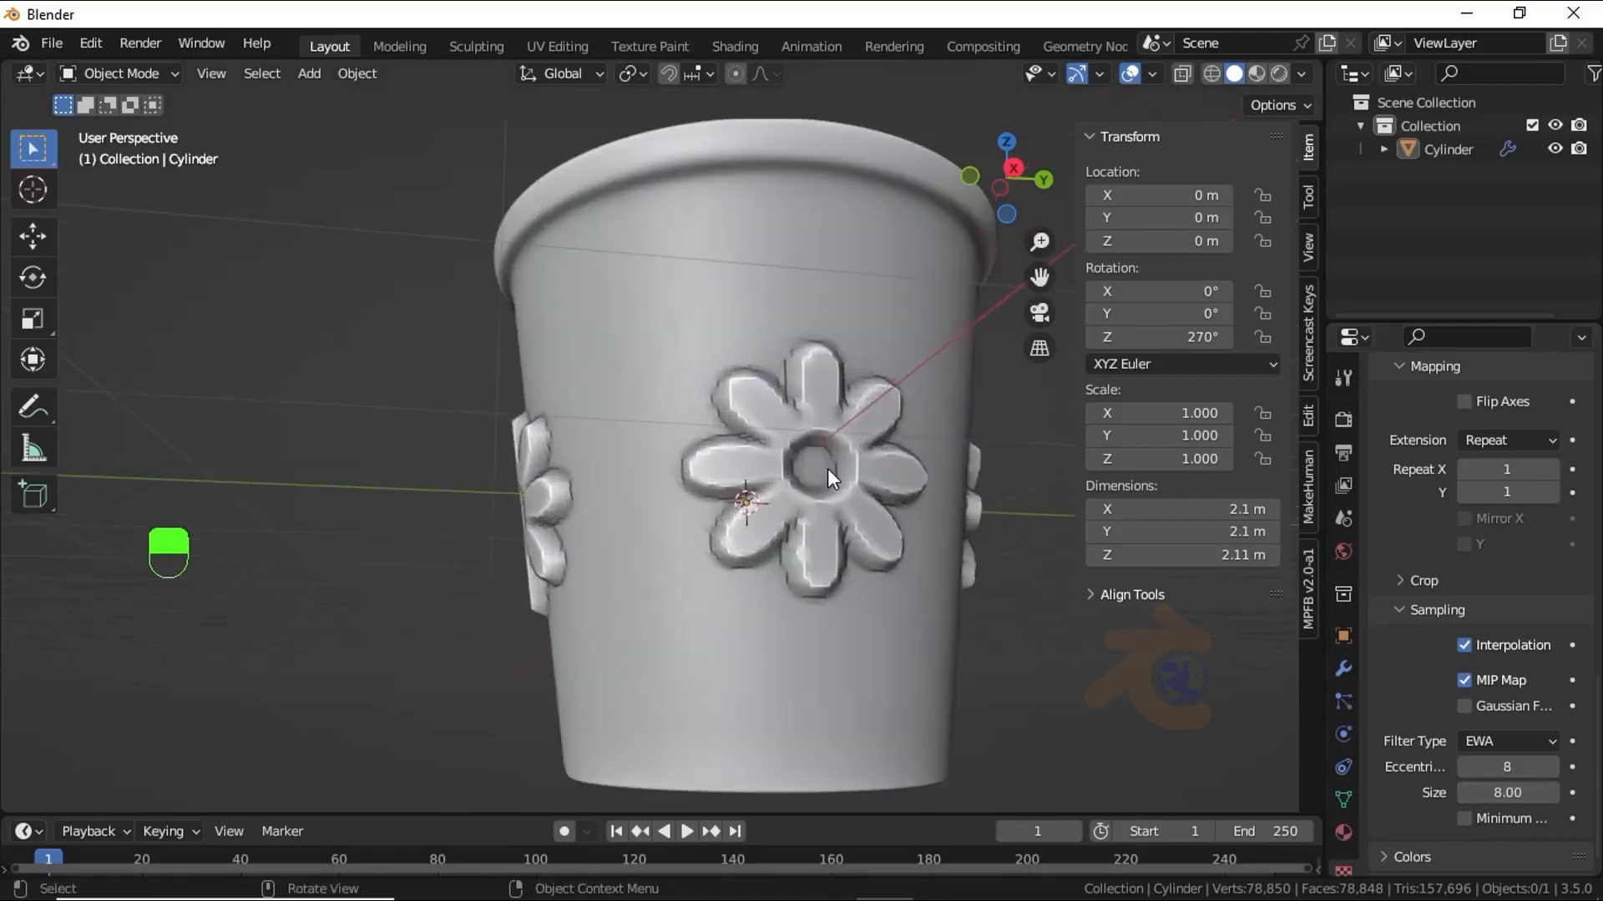
Inspect a smoothed flower up close and raise the texture's filter size to 10
{"action": "scroll", "coordinate": [937, 608], "scroll_direction": "up", "scroll_amount": 1}
{"action": "middle_click_drag", "start_coordinate": [938, 609], "coordinate": [906, 638]}
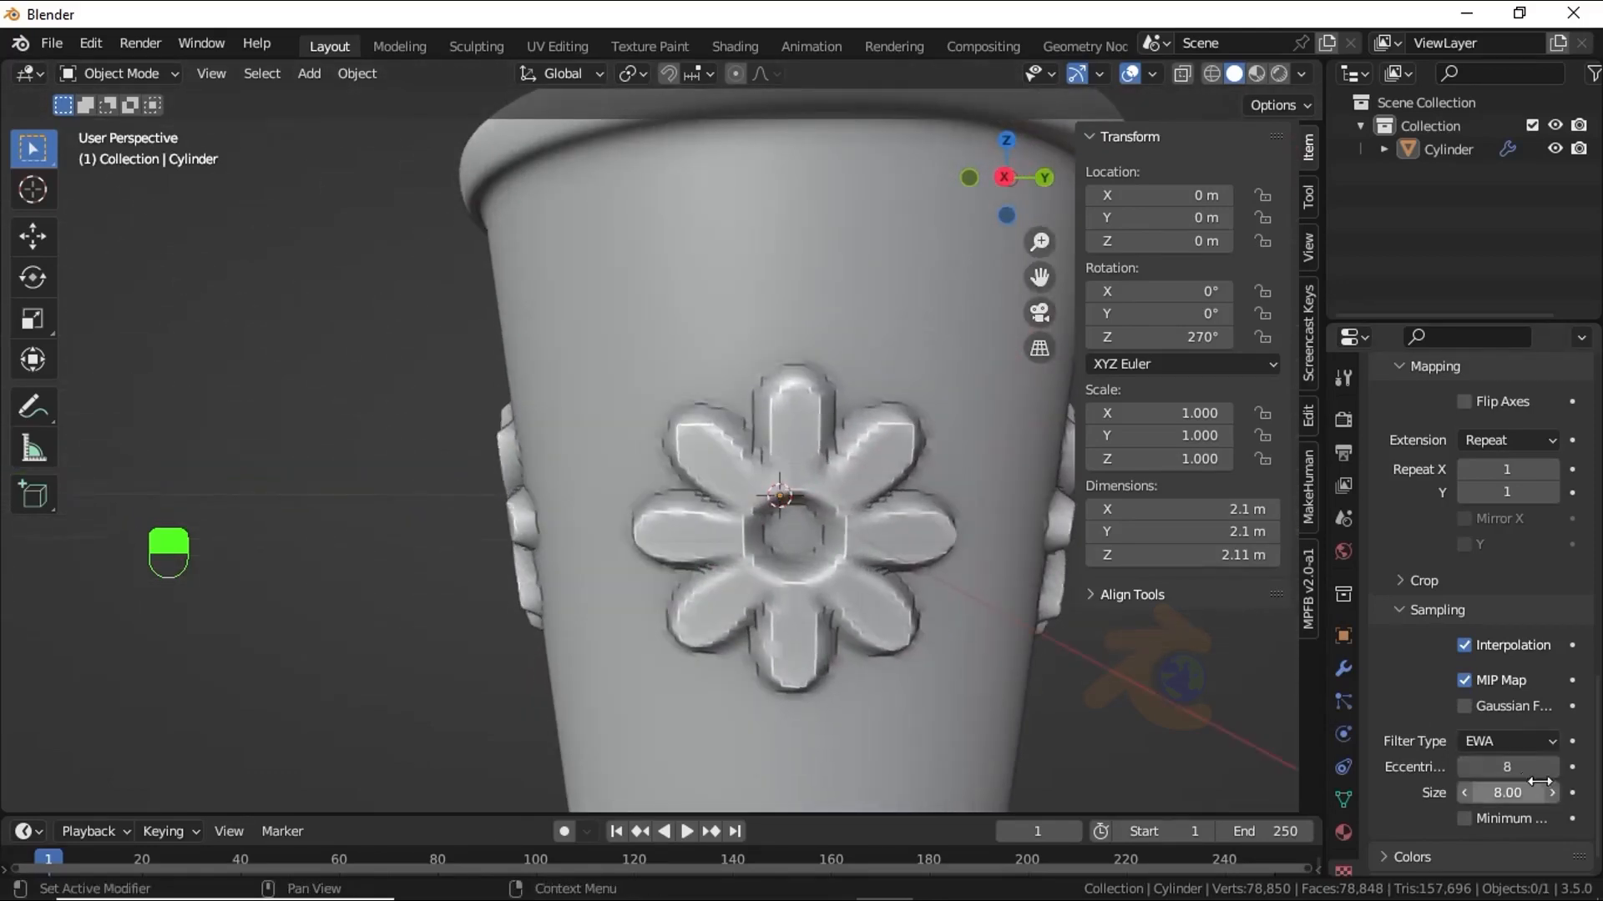
{"action": "key", "text": "Return"}
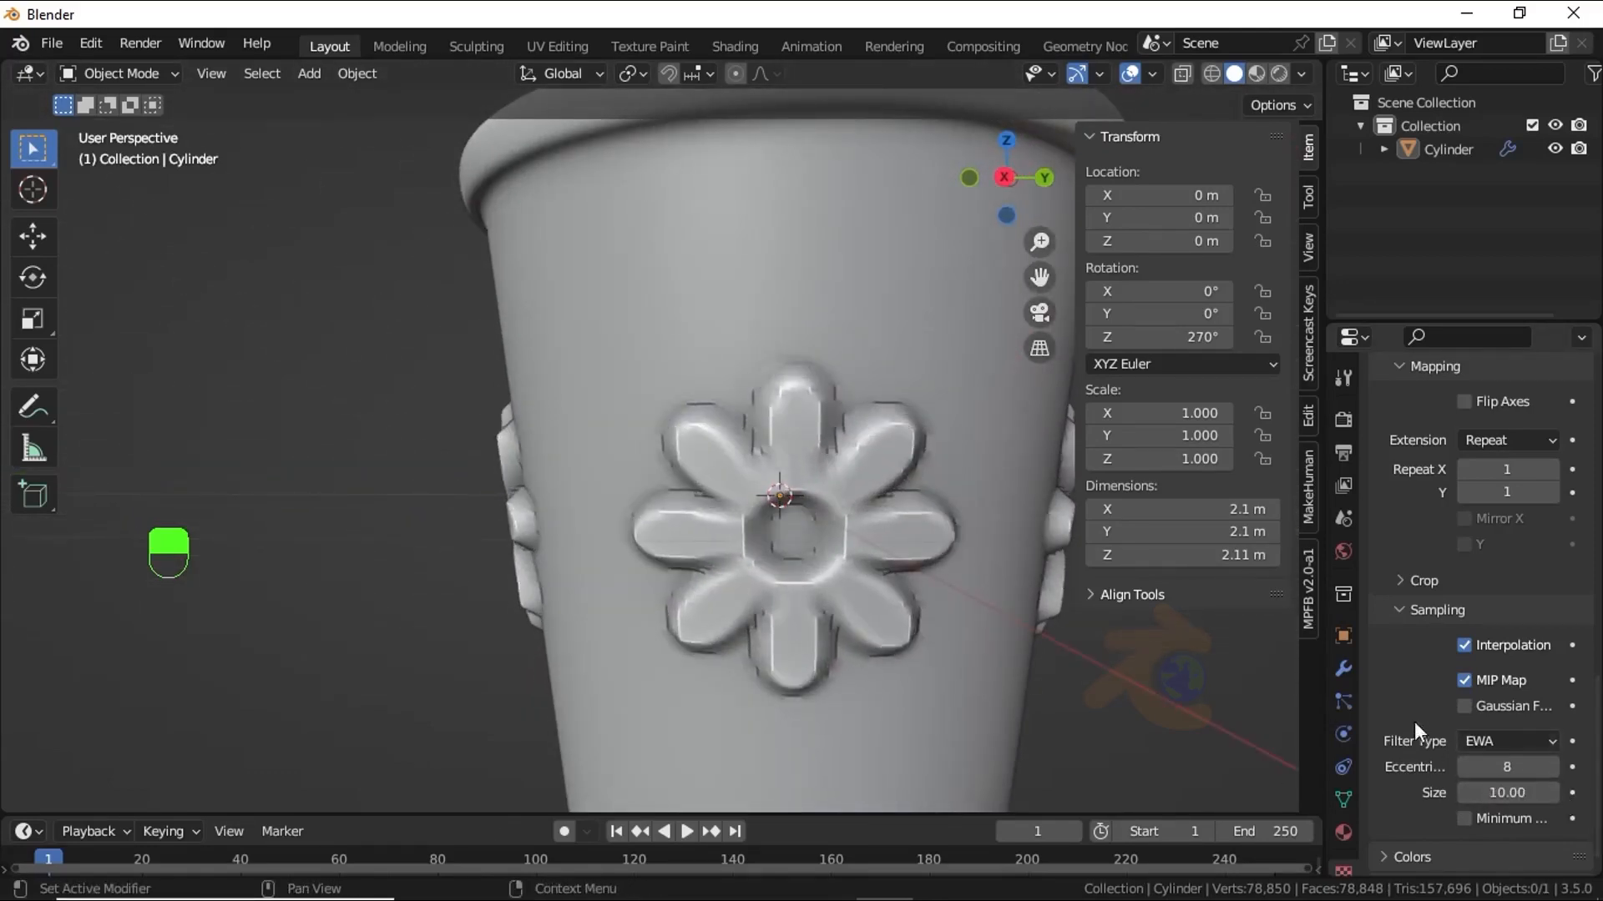
Return to the modifier settings and set the Subdivision Surface modifier's viewport levels to 4
{"action": "left_click", "coordinate": [1343, 669]}
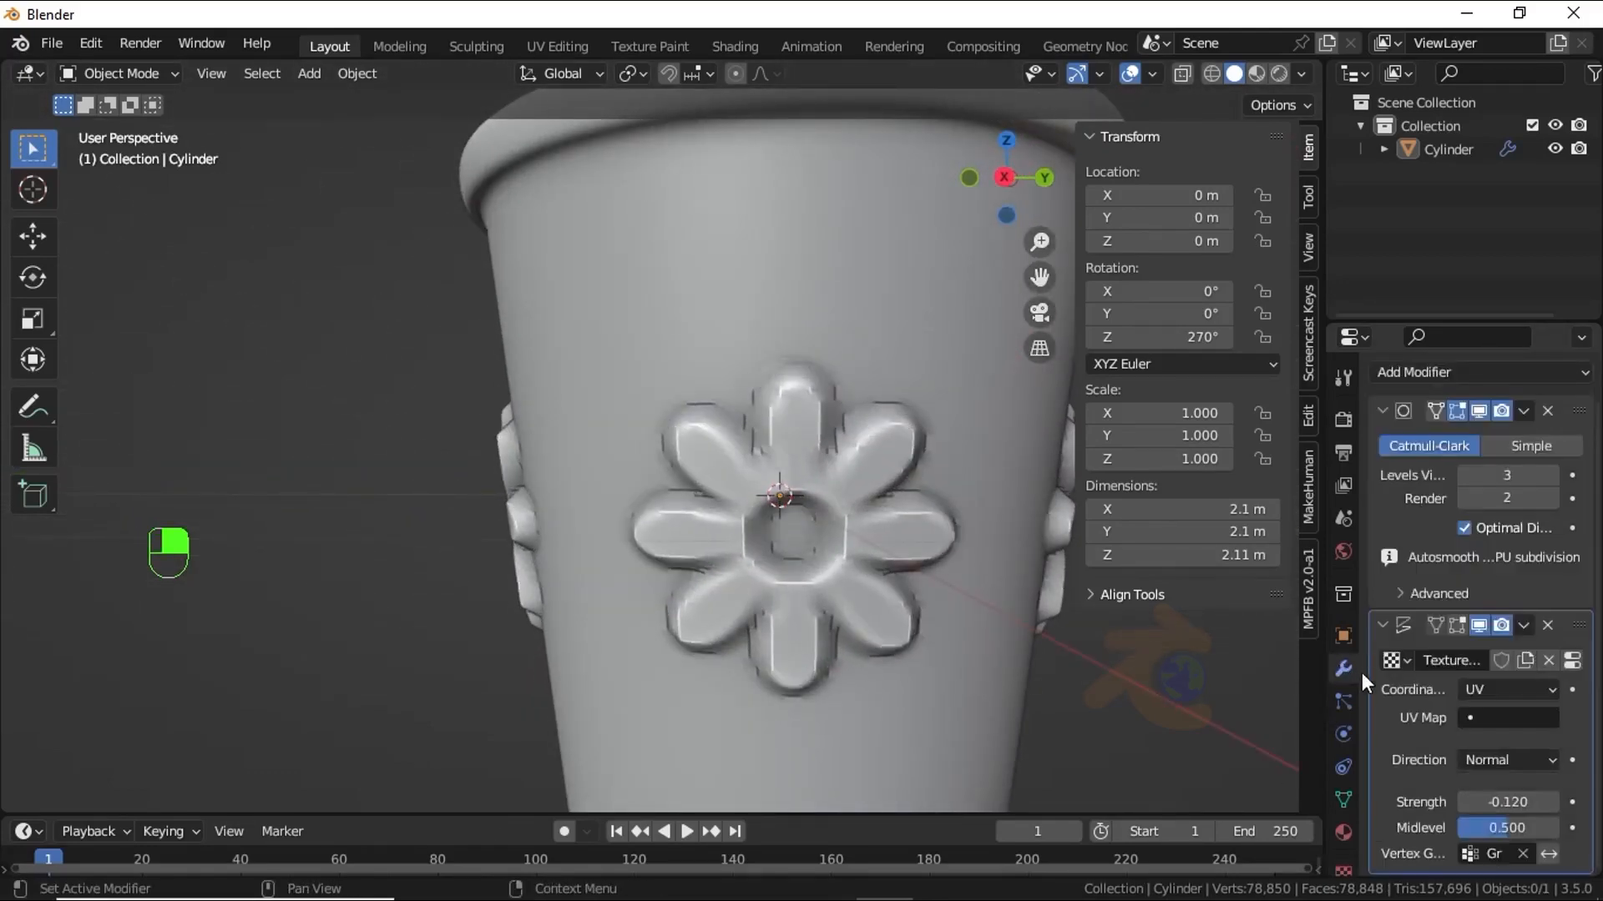
{"action": "left_click", "coordinate": [1551, 474]}
{"action": "scroll", "coordinate": [840, 534], "scroll_direction": "down", "scroll_amount": 3}
{"action": "middle_click_drag", "start_coordinate": [778, 522], "coordinate": [1293, 558]}
Turn off the Cavity effect in the viewport shading options and view the container from the side
{"action": "left_click", "coordinate": [1301, 74]}
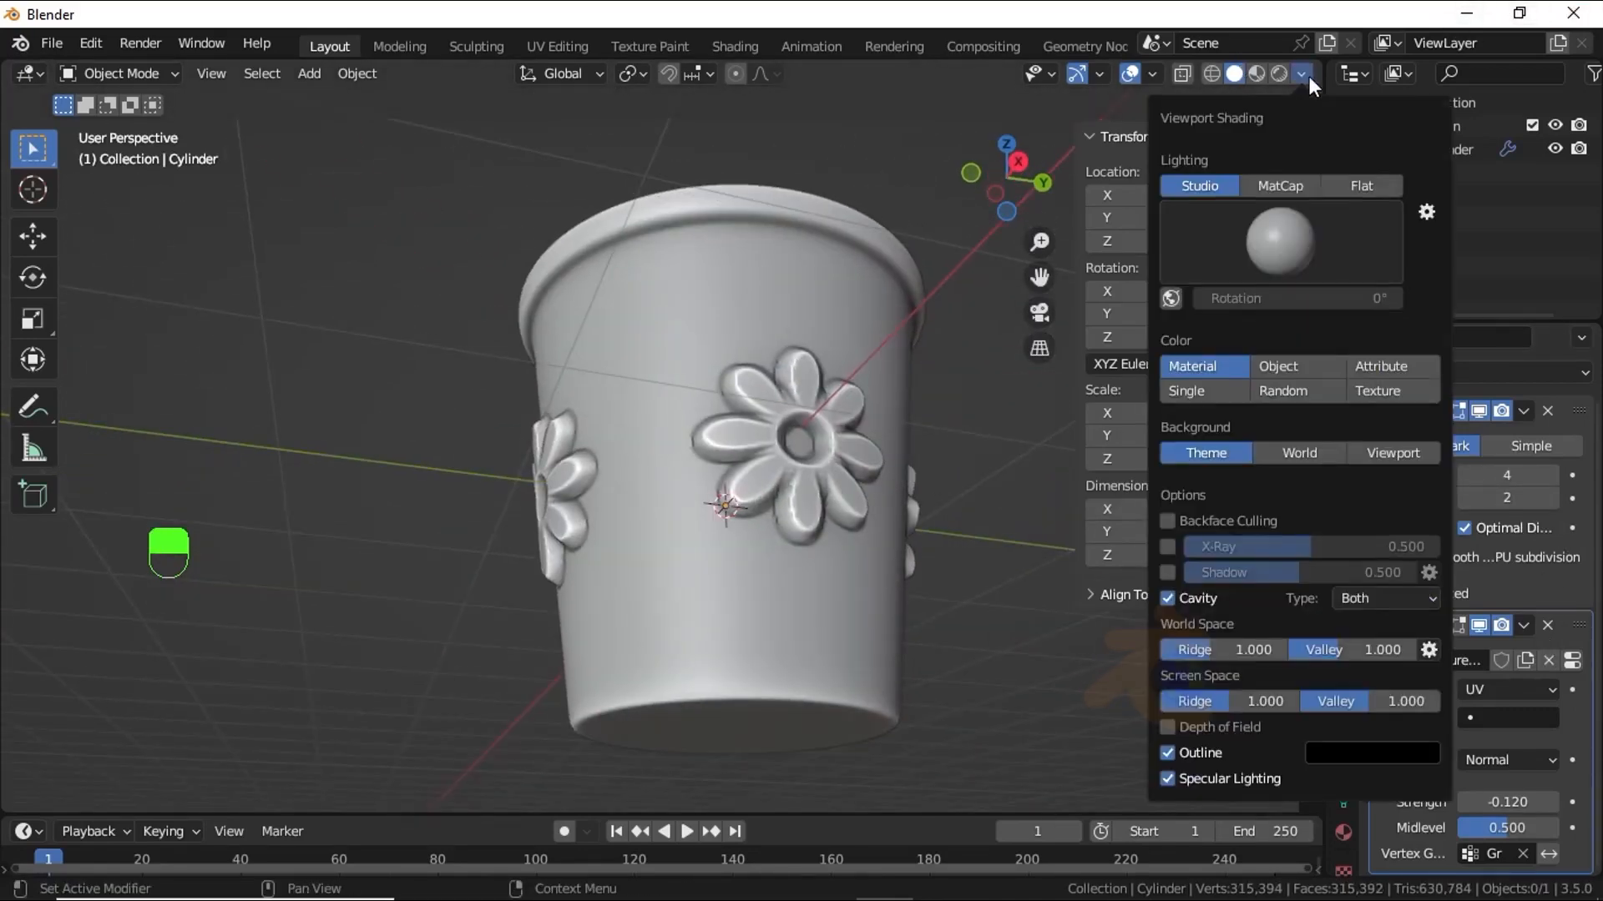
{"action": "mouse_move", "coordinate": [1197, 600]}
{"action": "middle_mouse_down"}
{"action": "mouse_move", "coordinate": [742, 609]}
{"action": "mouse_move", "coordinate": [608, 511]}
{"action": "mouse_move", "coordinate": [765, 597]}
{"action": "mouse_move", "coordinate": [719, 665]}
{"action": "middle_mouse_up"}
{"action": "key", "text": "KP_1"}
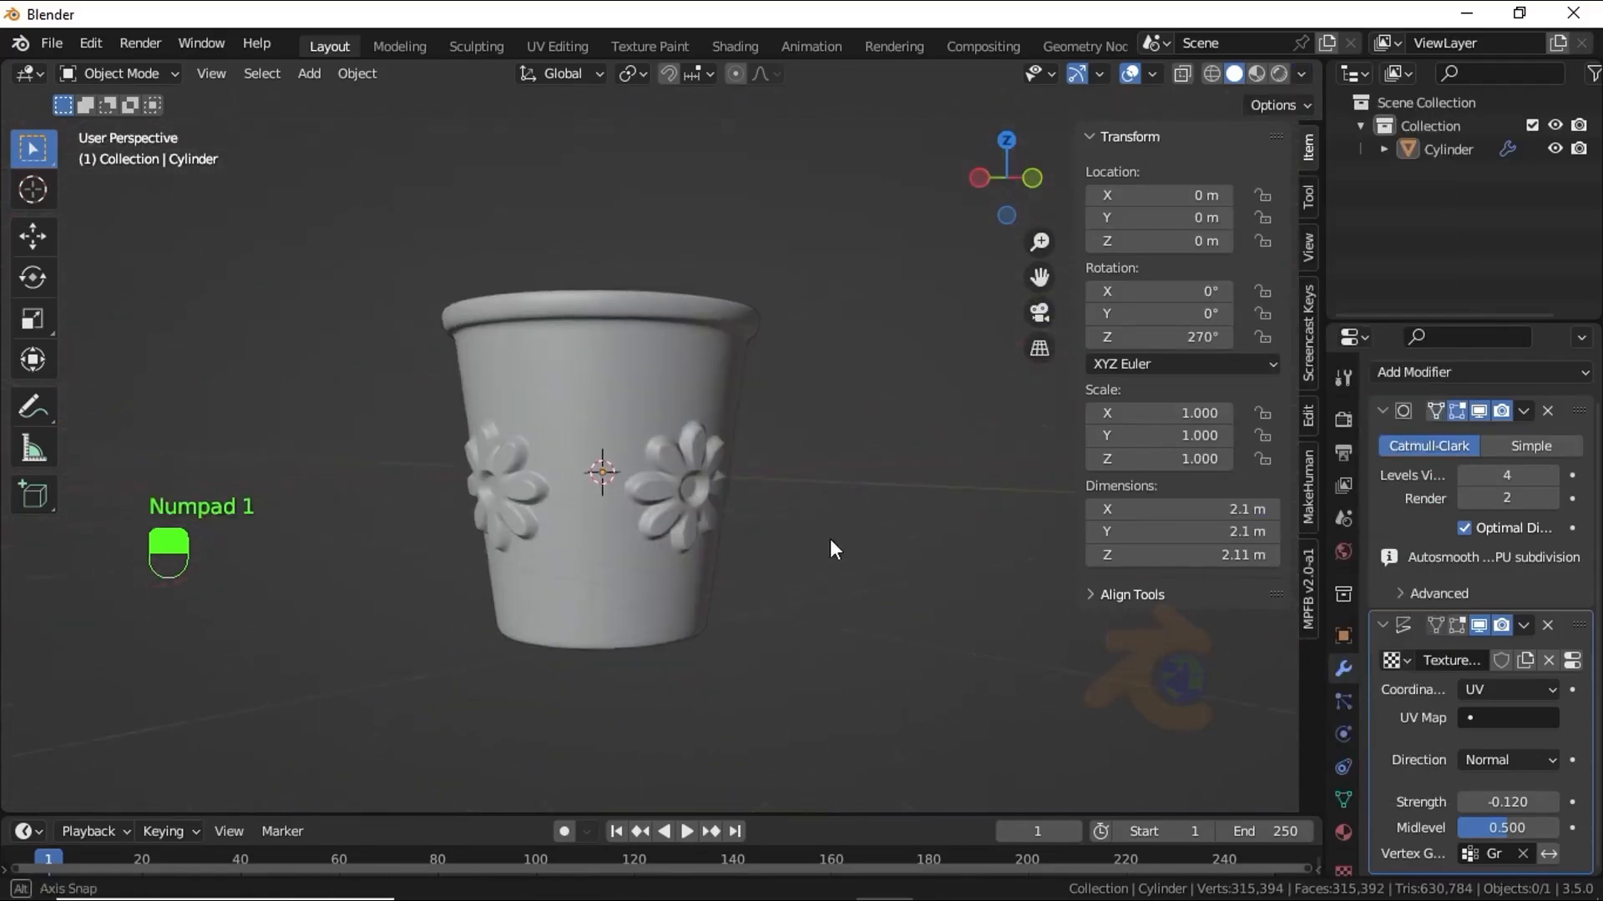
Collapse the settings of the Subdivision Surface and Displace modifiers and examine a flower relief up close
{"action": "left_click", "coordinate": [1383, 410]}
{"action": "left_click", "coordinate": [1383, 486]}
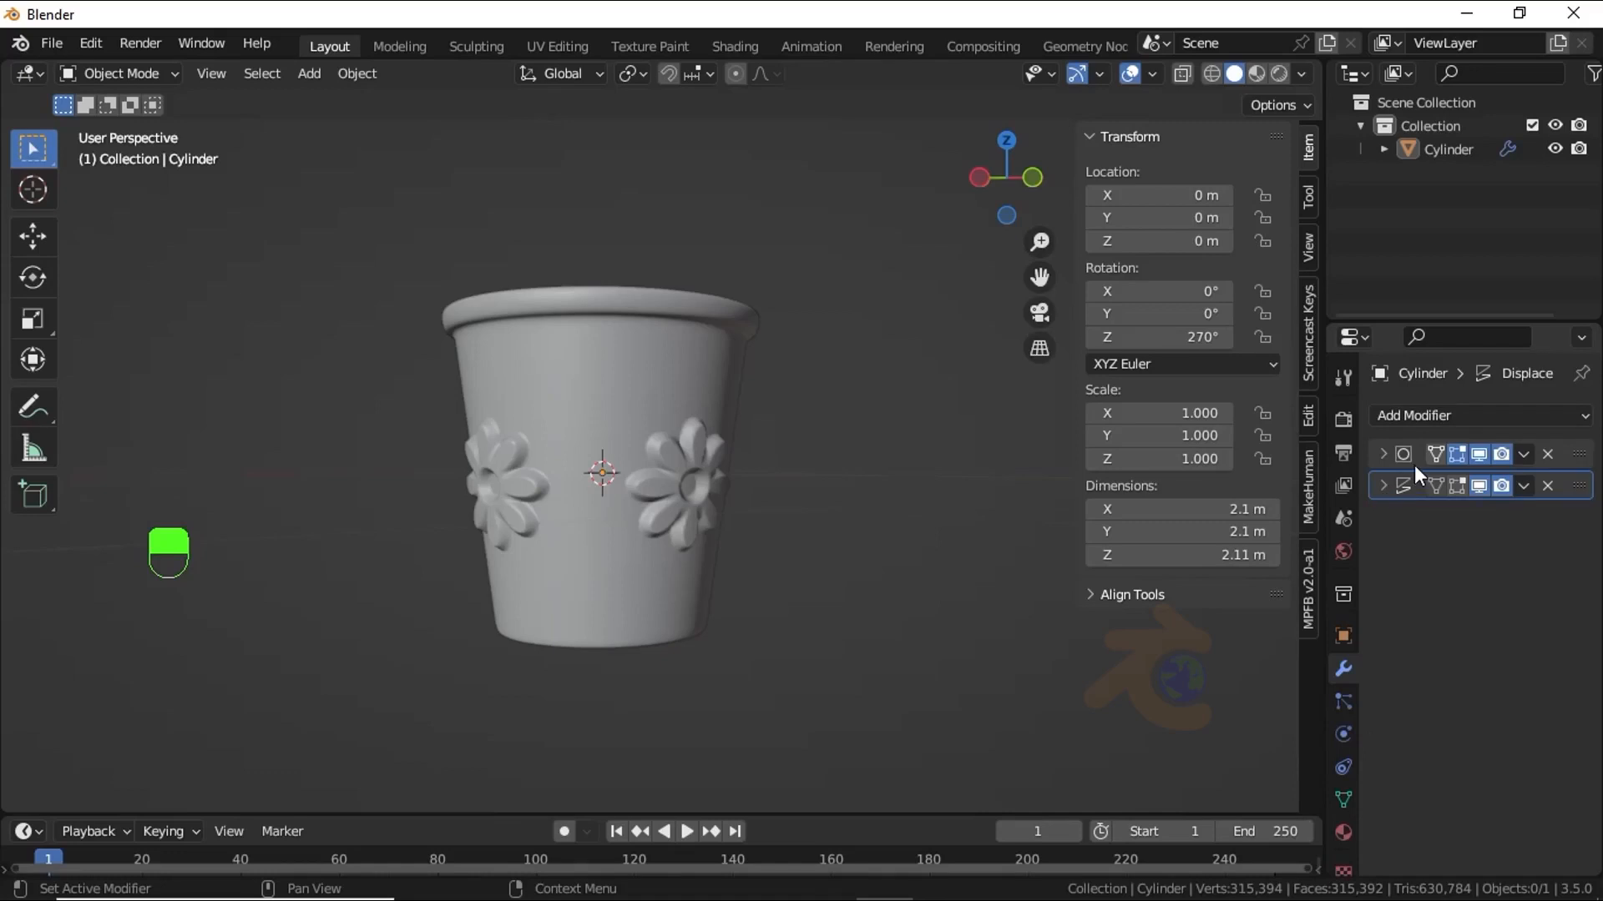
{"action": "scroll", "coordinate": [663, 597], "scroll_direction": "up", "scroll_amount": 5}
{"action": "middle_click_drag", "start_coordinate": [663, 598], "coordinate": [629, 534]}
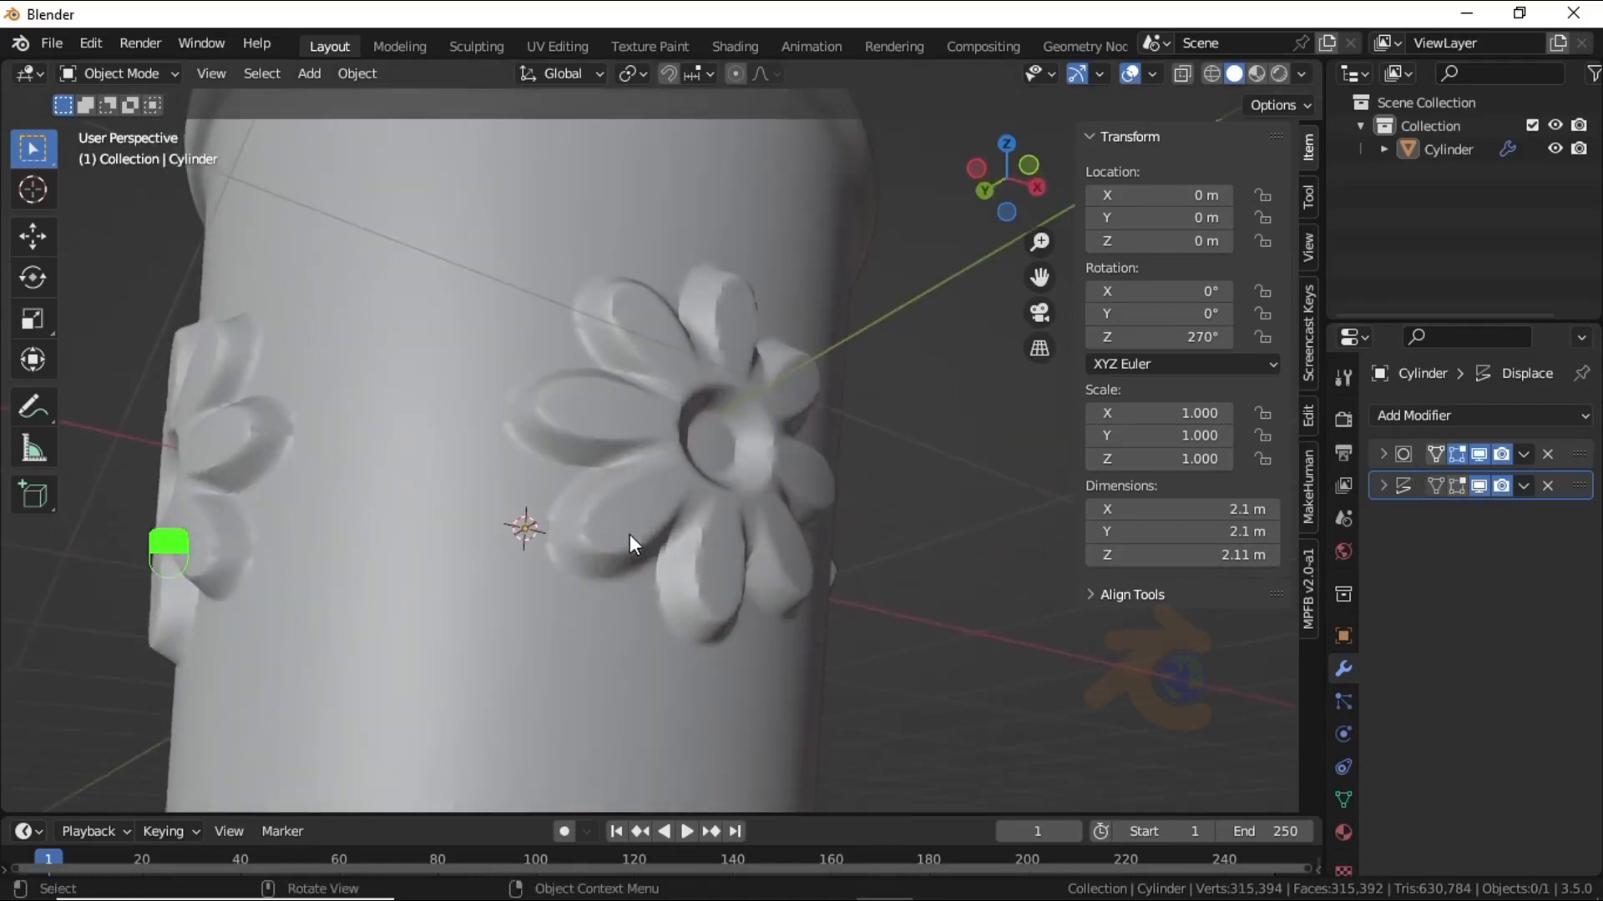
Set the first Subdivision Surface modifier's viewport levels to 3 and collapse its settings again
{"action": "left_click", "coordinate": [1382, 454]}
{"action": "left_click", "coordinate": [1465, 519]}
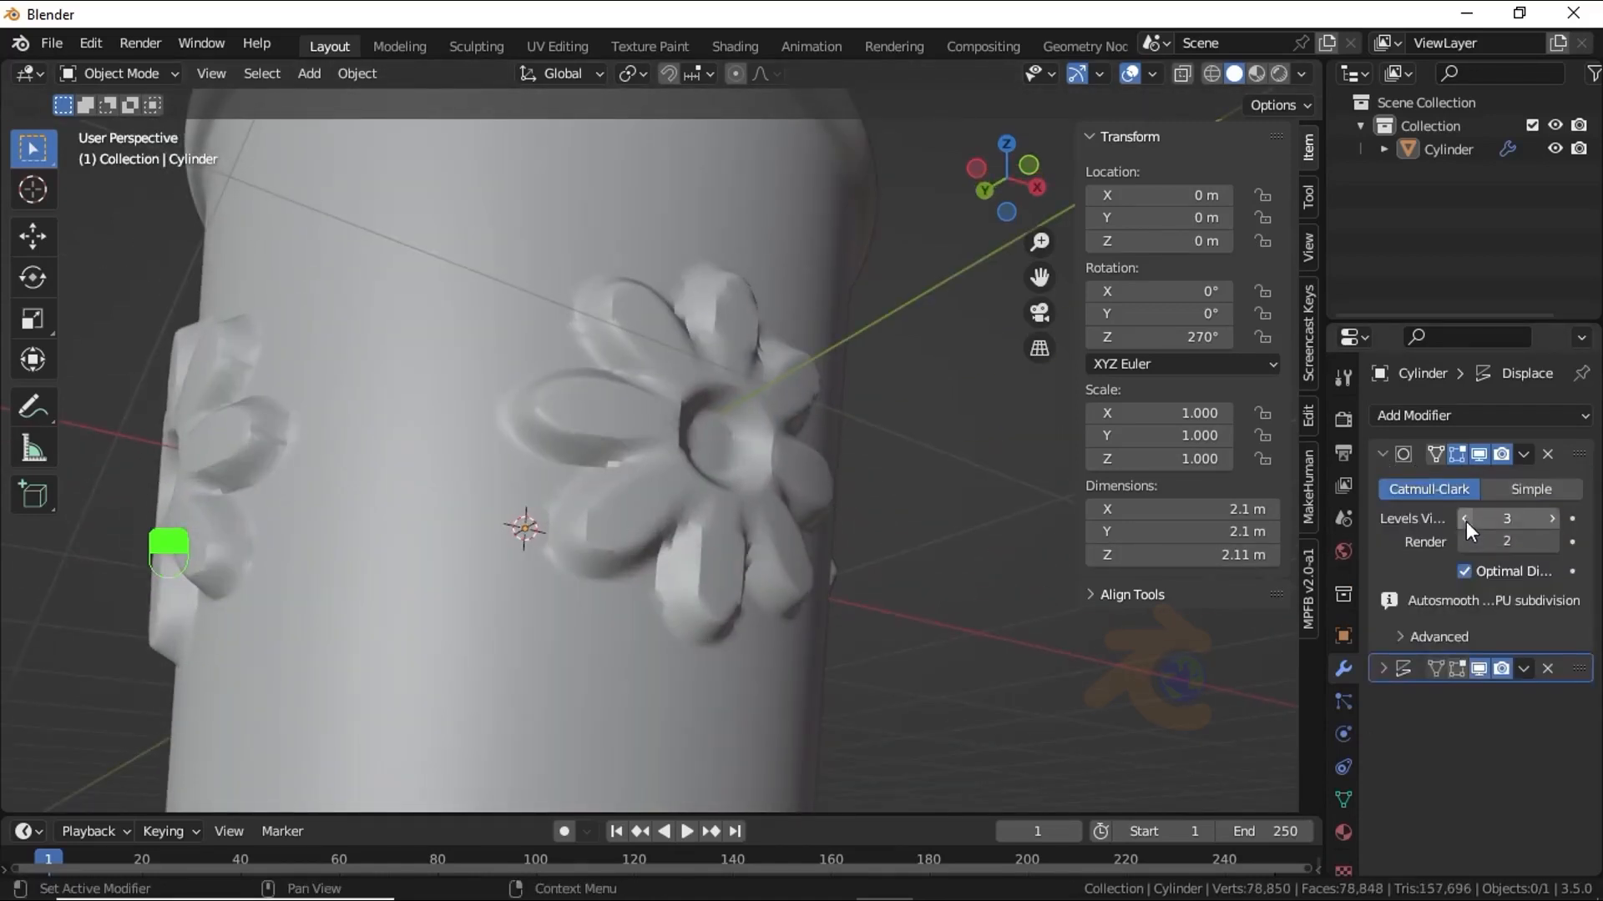
{"action": "left_click", "coordinate": [1382, 454]}
Add a second Subdivision Surface modifier below the Displace modifier and look over the smoothed container
{"action": "left_click", "coordinate": [1431, 416]}
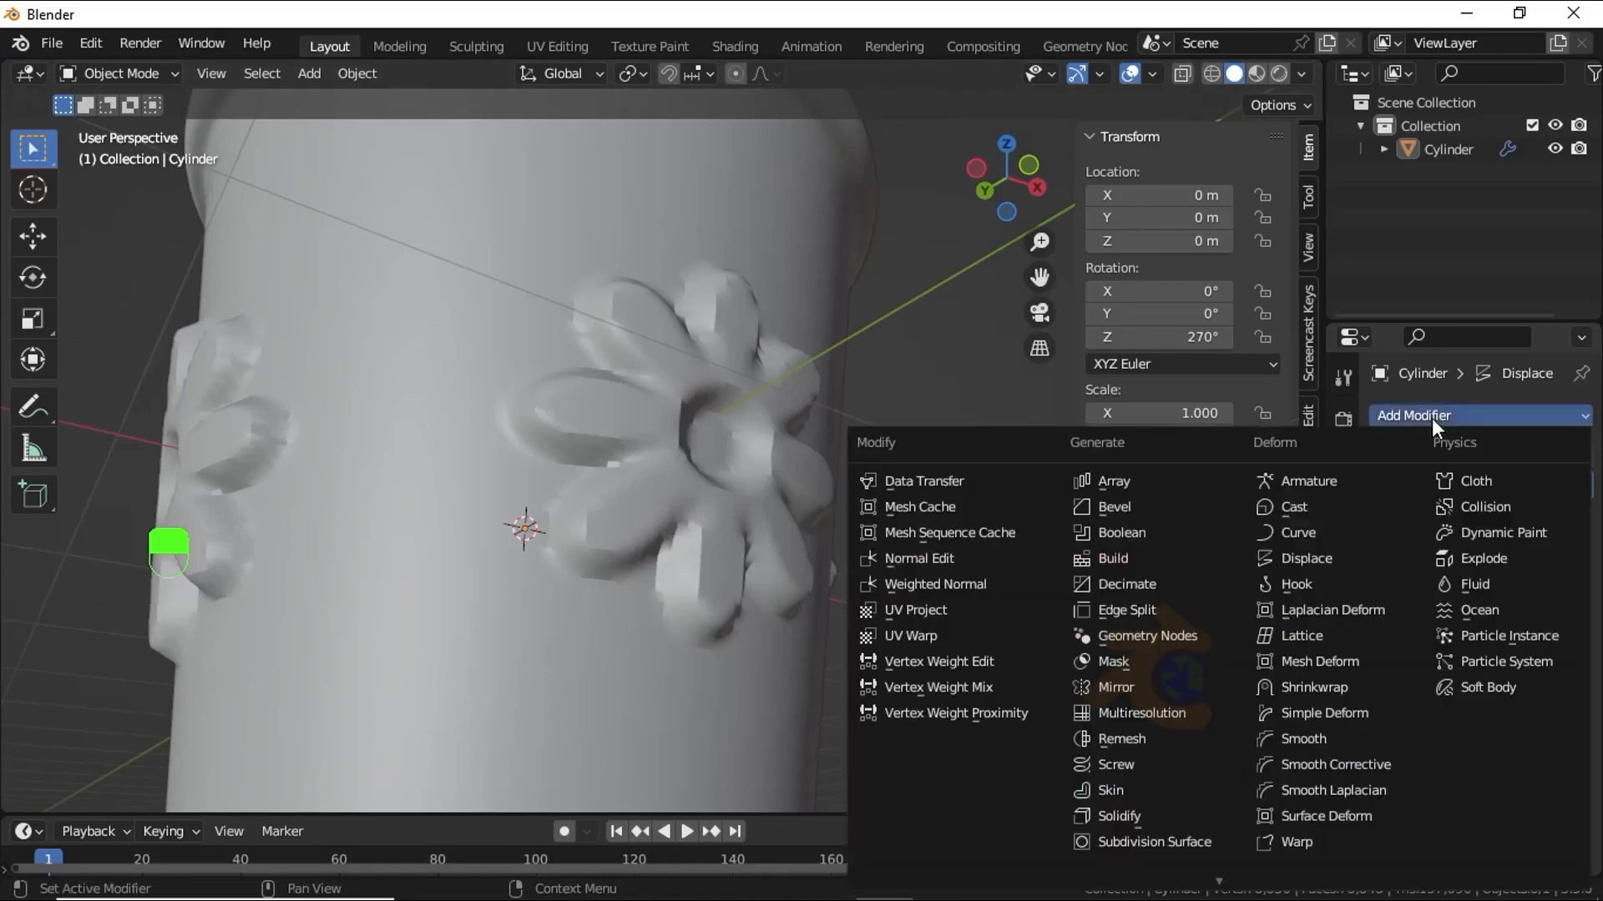
{"action": "scroll", "coordinate": [788, 589], "scroll_direction": "down", "scroll_amount": 1}
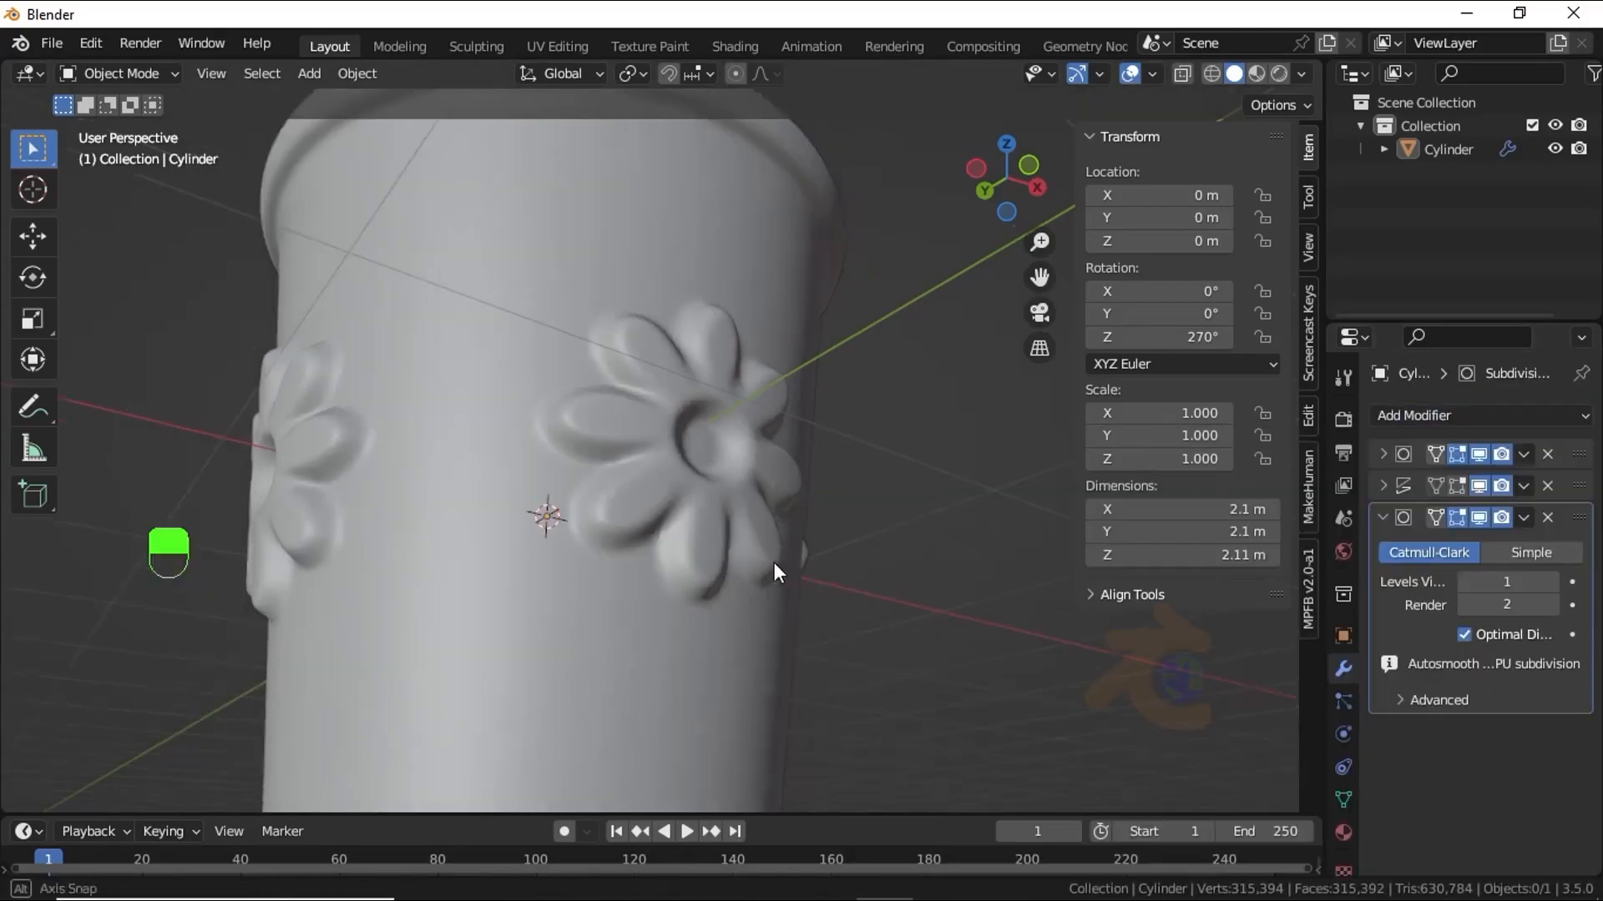
{"action": "middle_click_drag", "start_coordinate": [773, 562], "coordinate": [717, 679]}
{"action": "key", "text": "KP_1"}
{"action": "key", "text": "KP_1"}
{"action": "key", "text": "KP_1"}
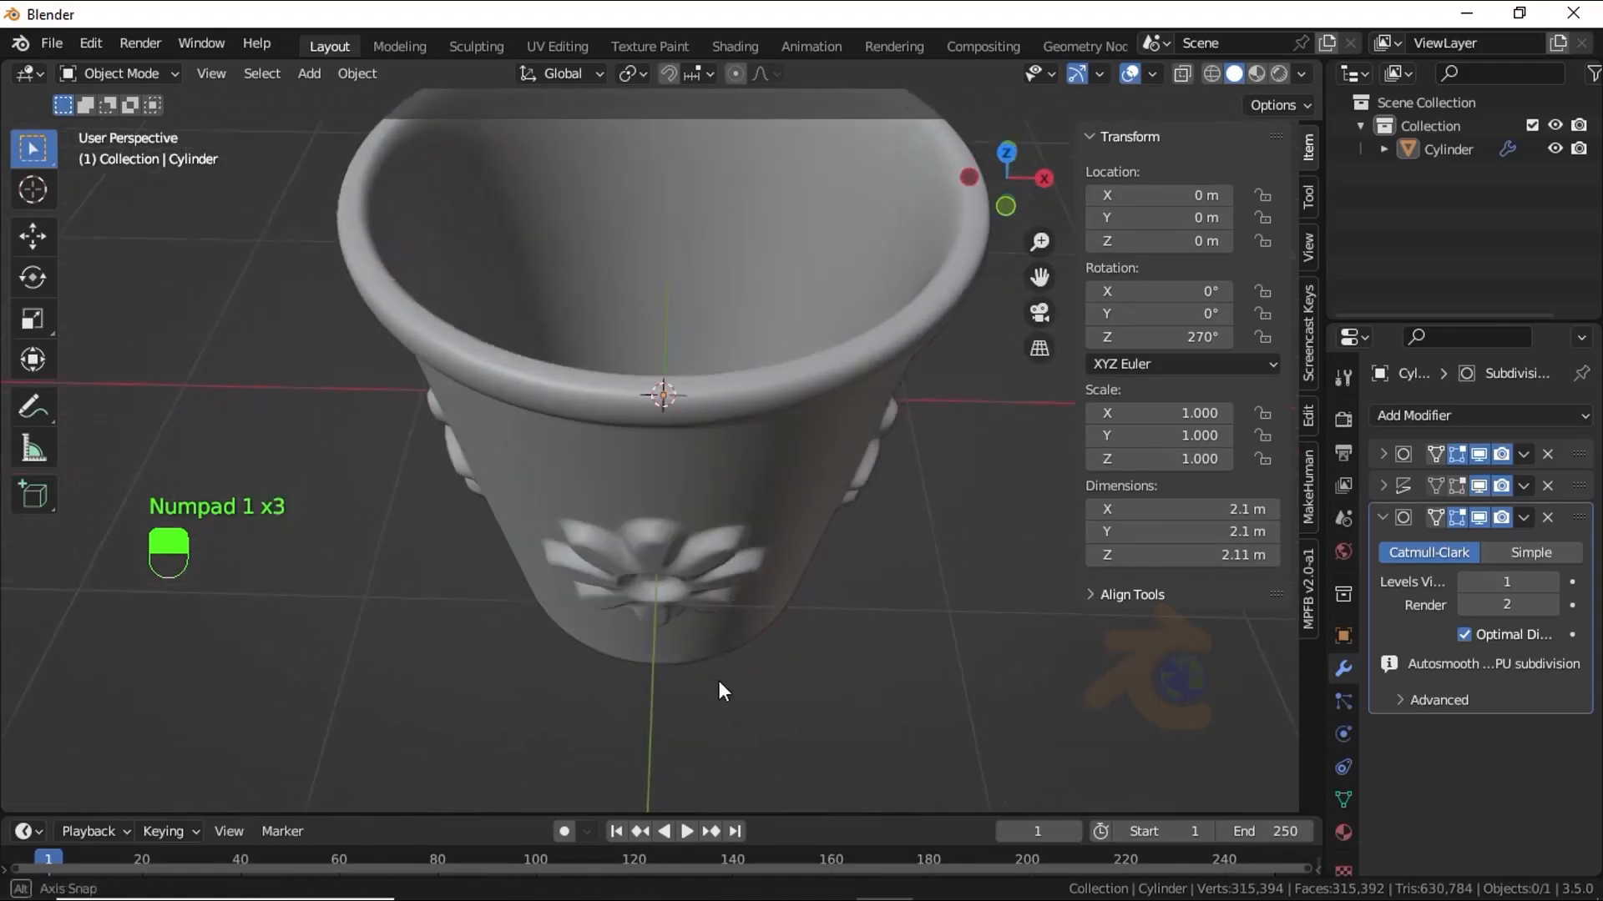